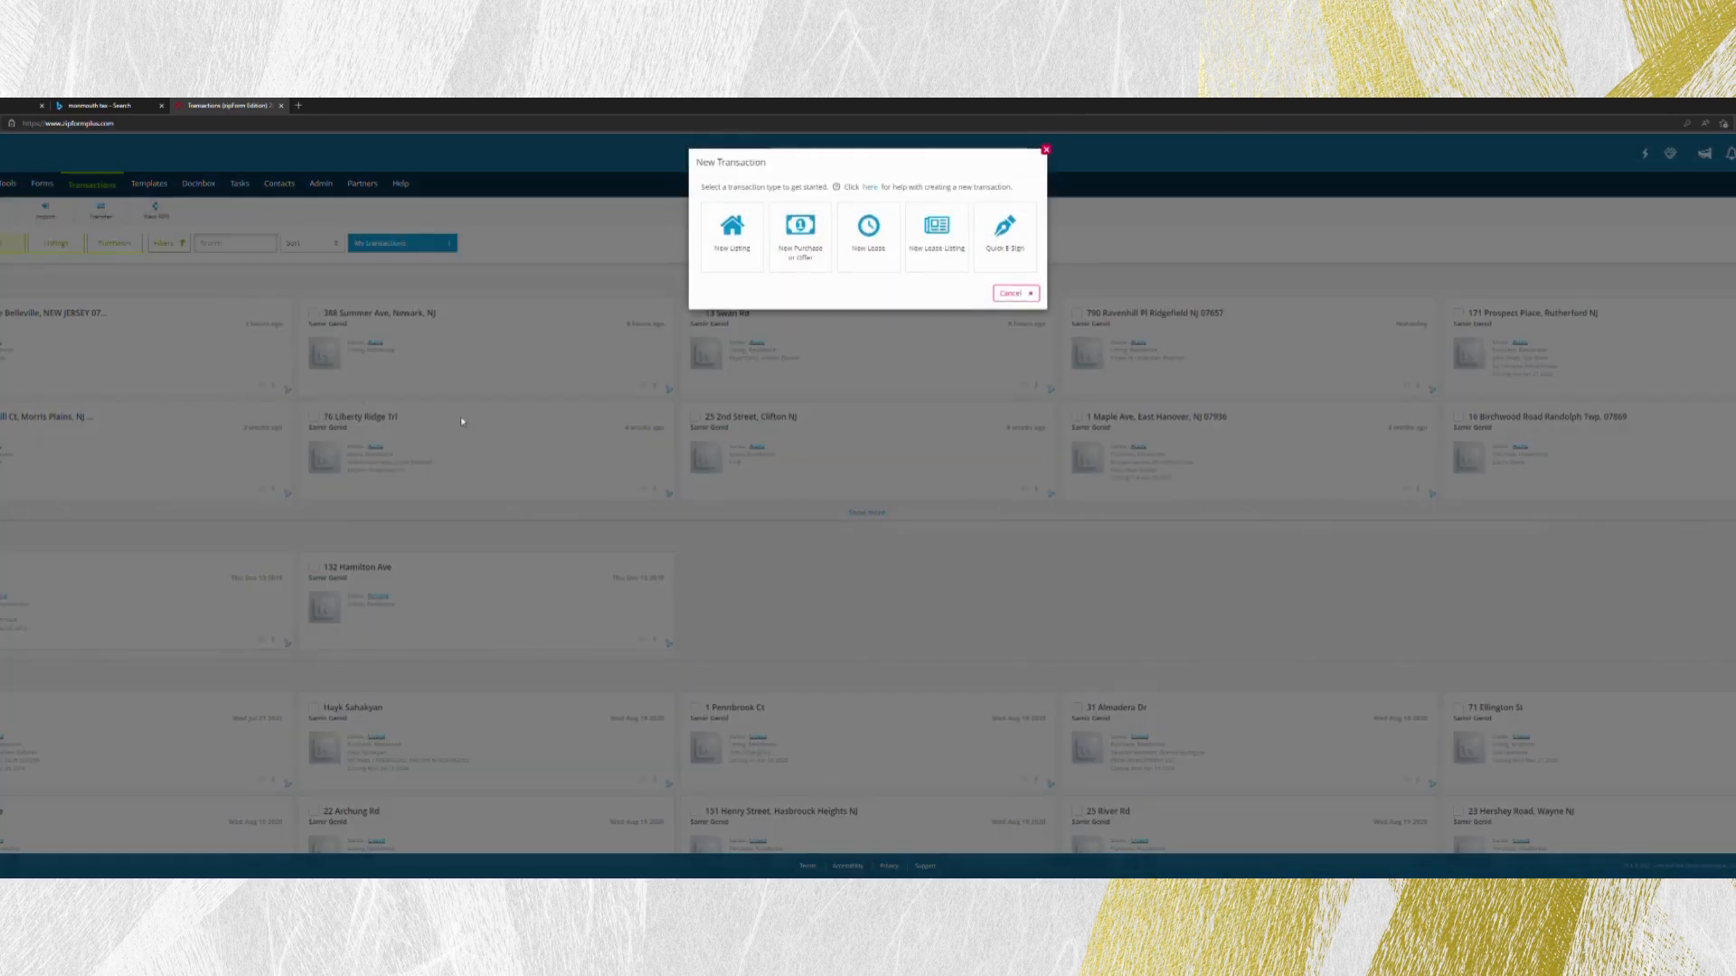
click(743, 263)
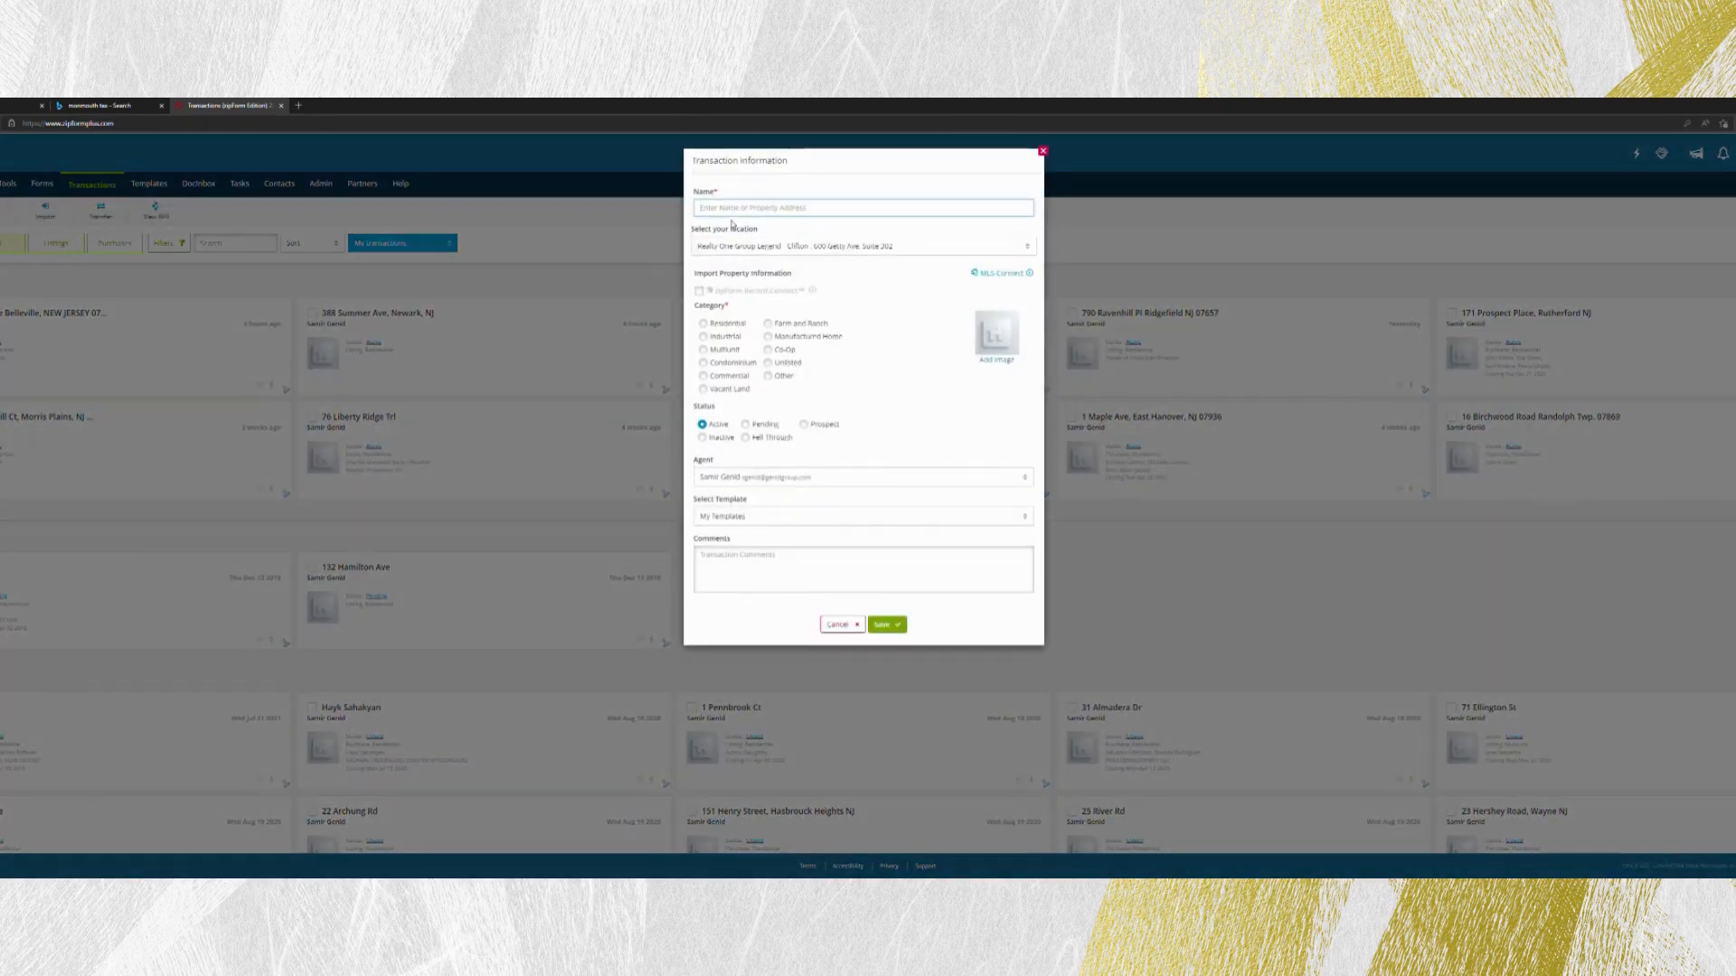
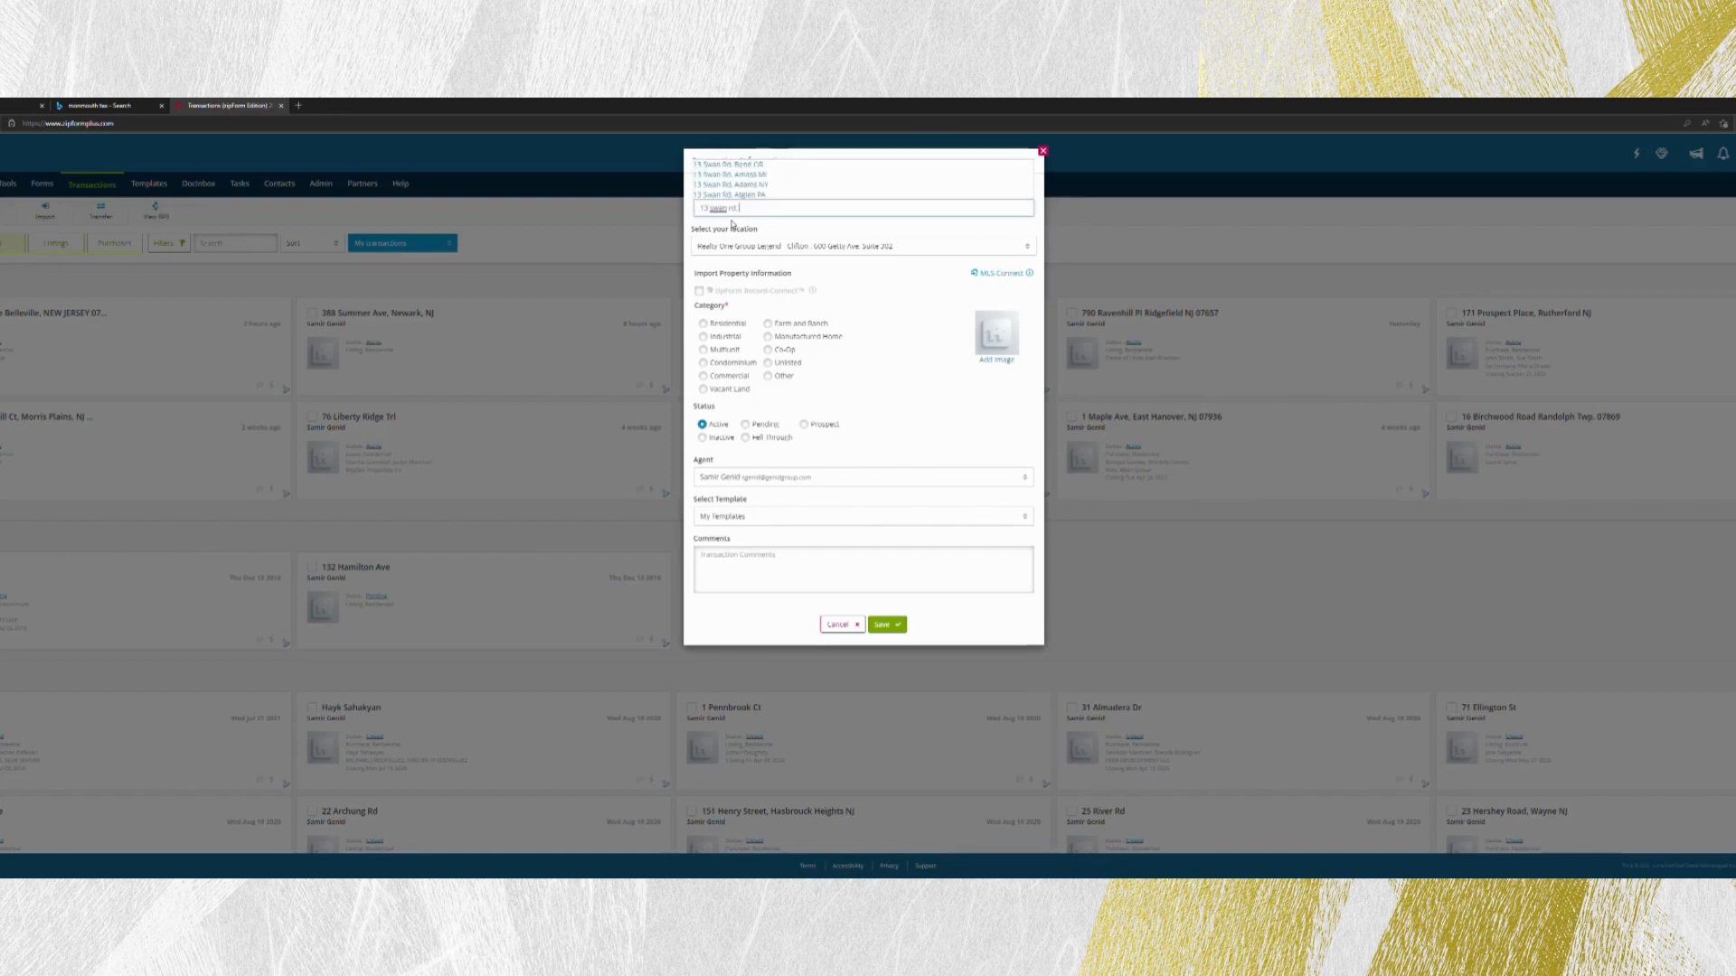
click(774, 166)
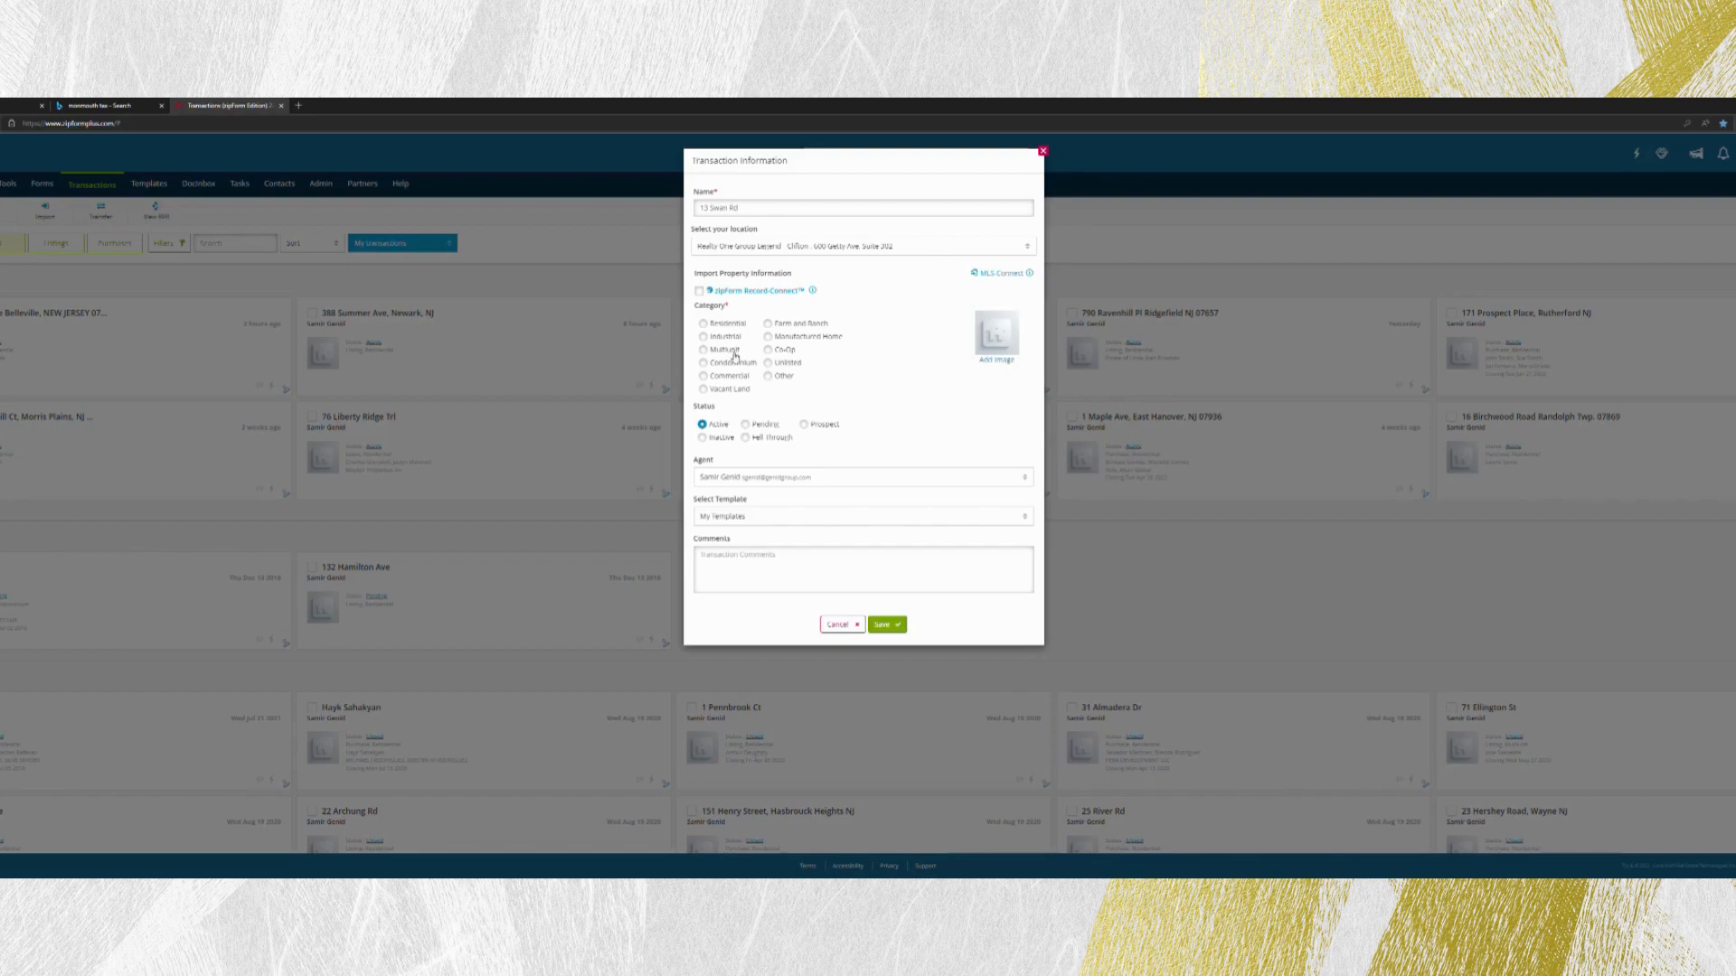
click(1044, 152)
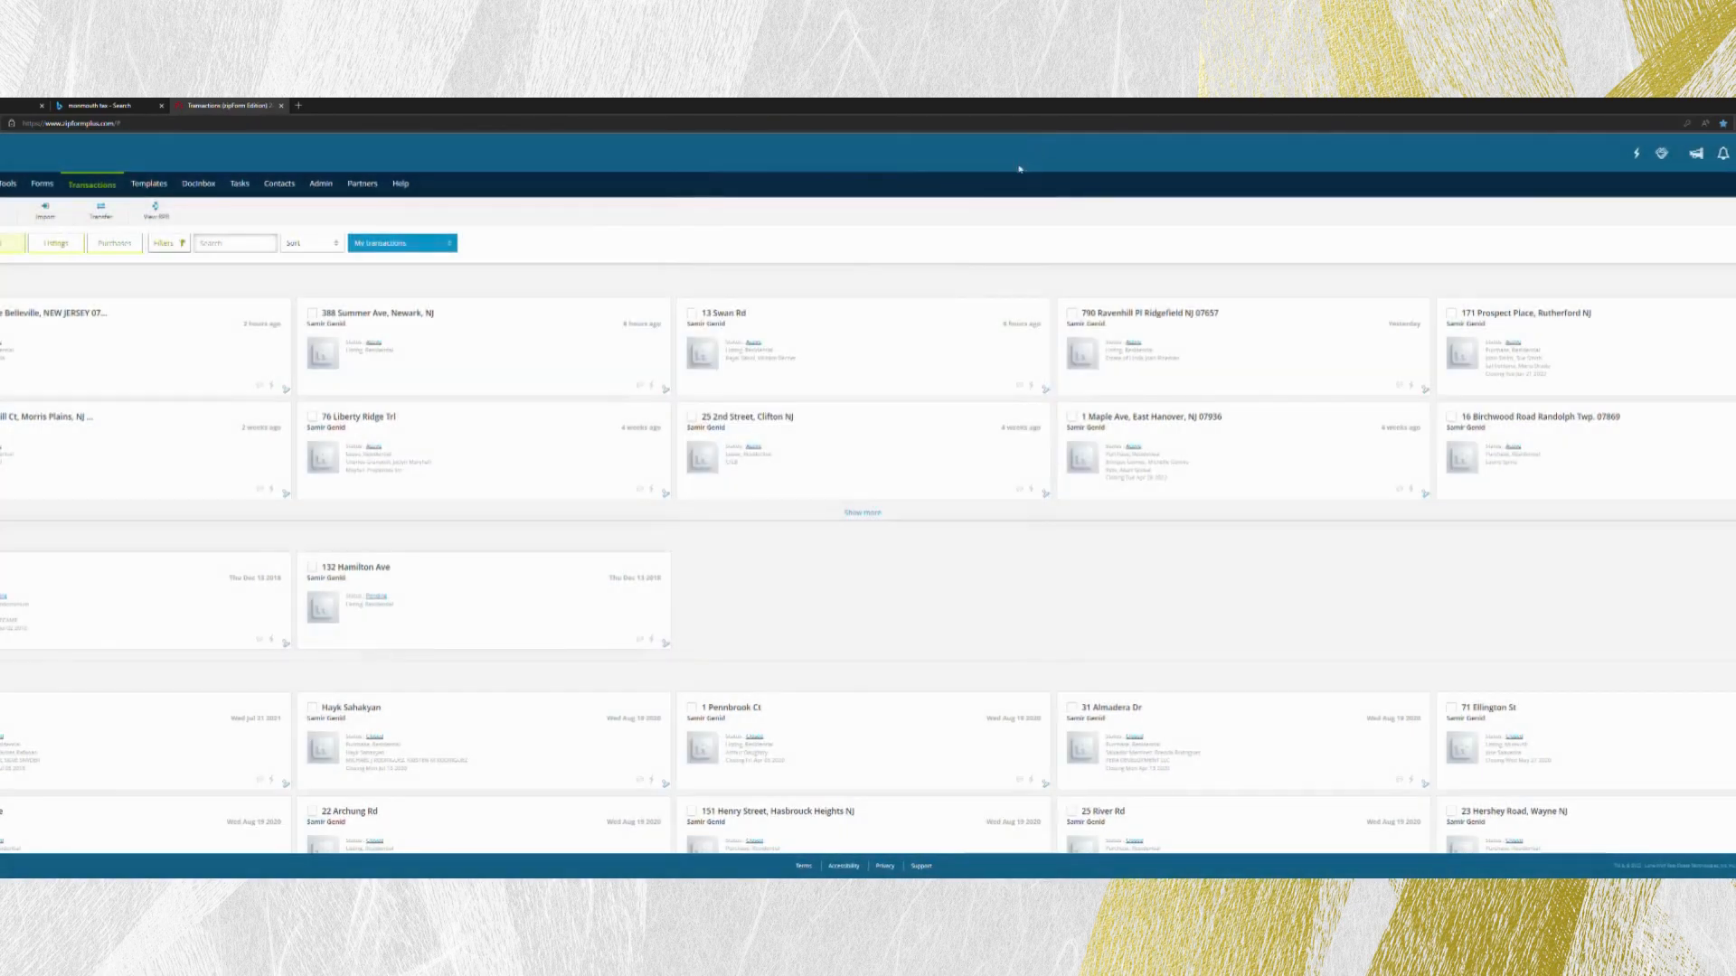
- Open the documents of the existing residential listing for the same property and examine the party information on its Transaction Cover Sheet
click(841, 327)
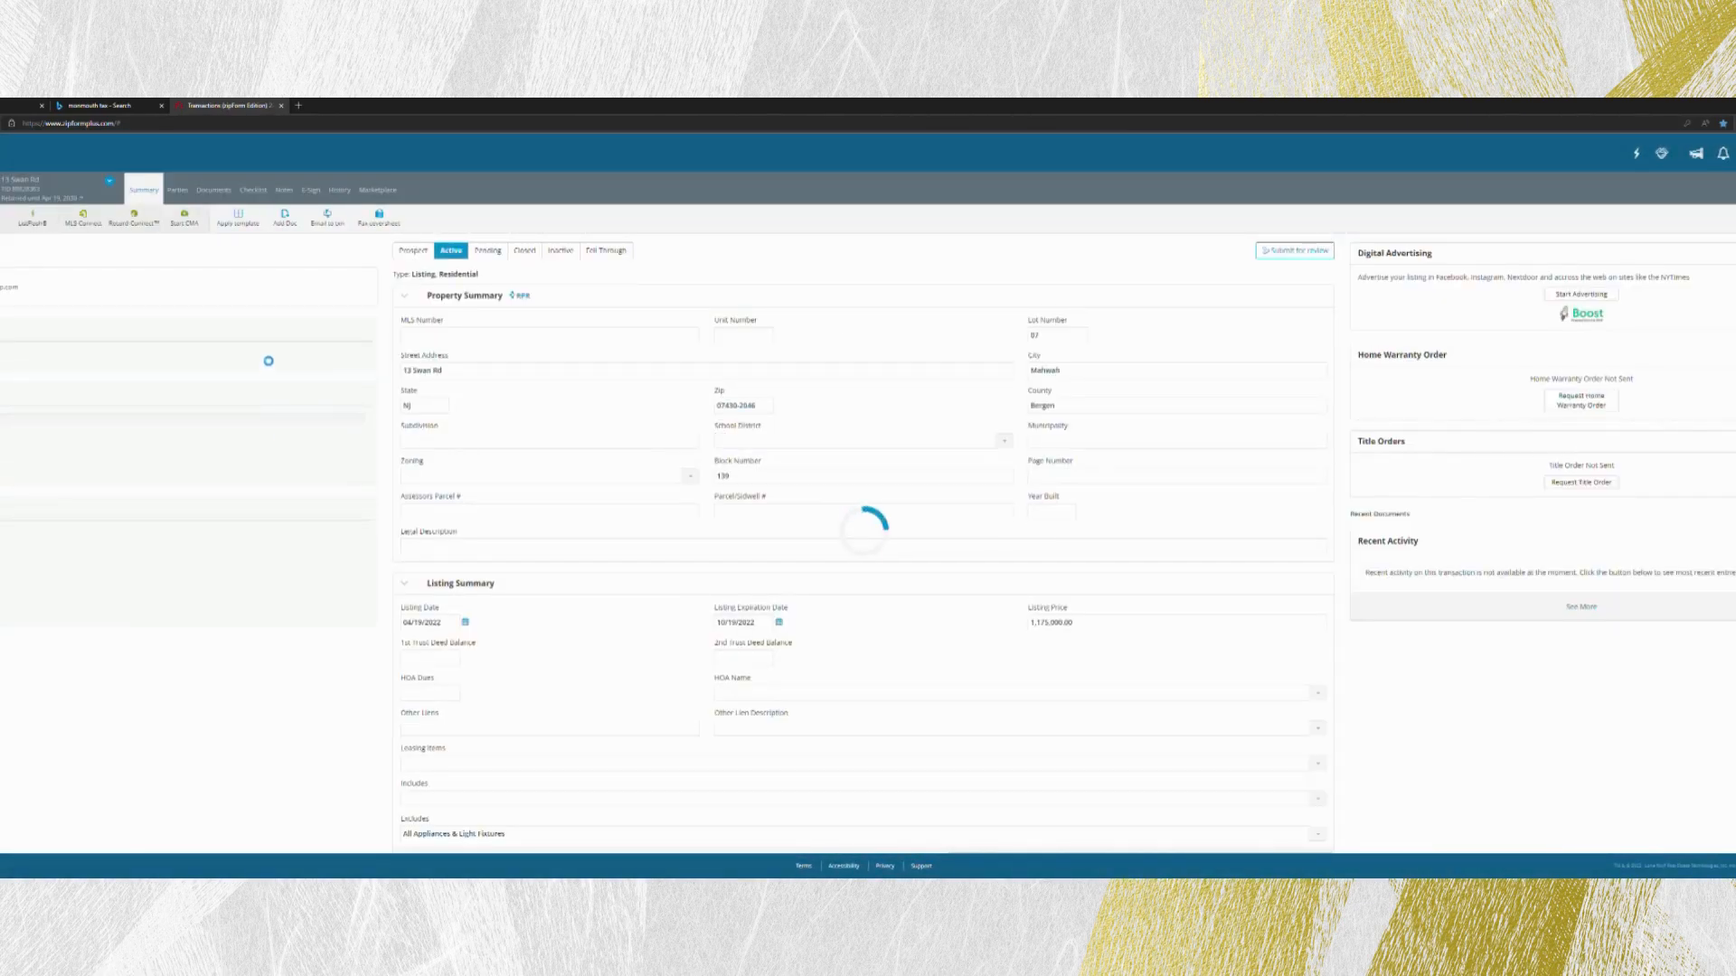
click(215, 190)
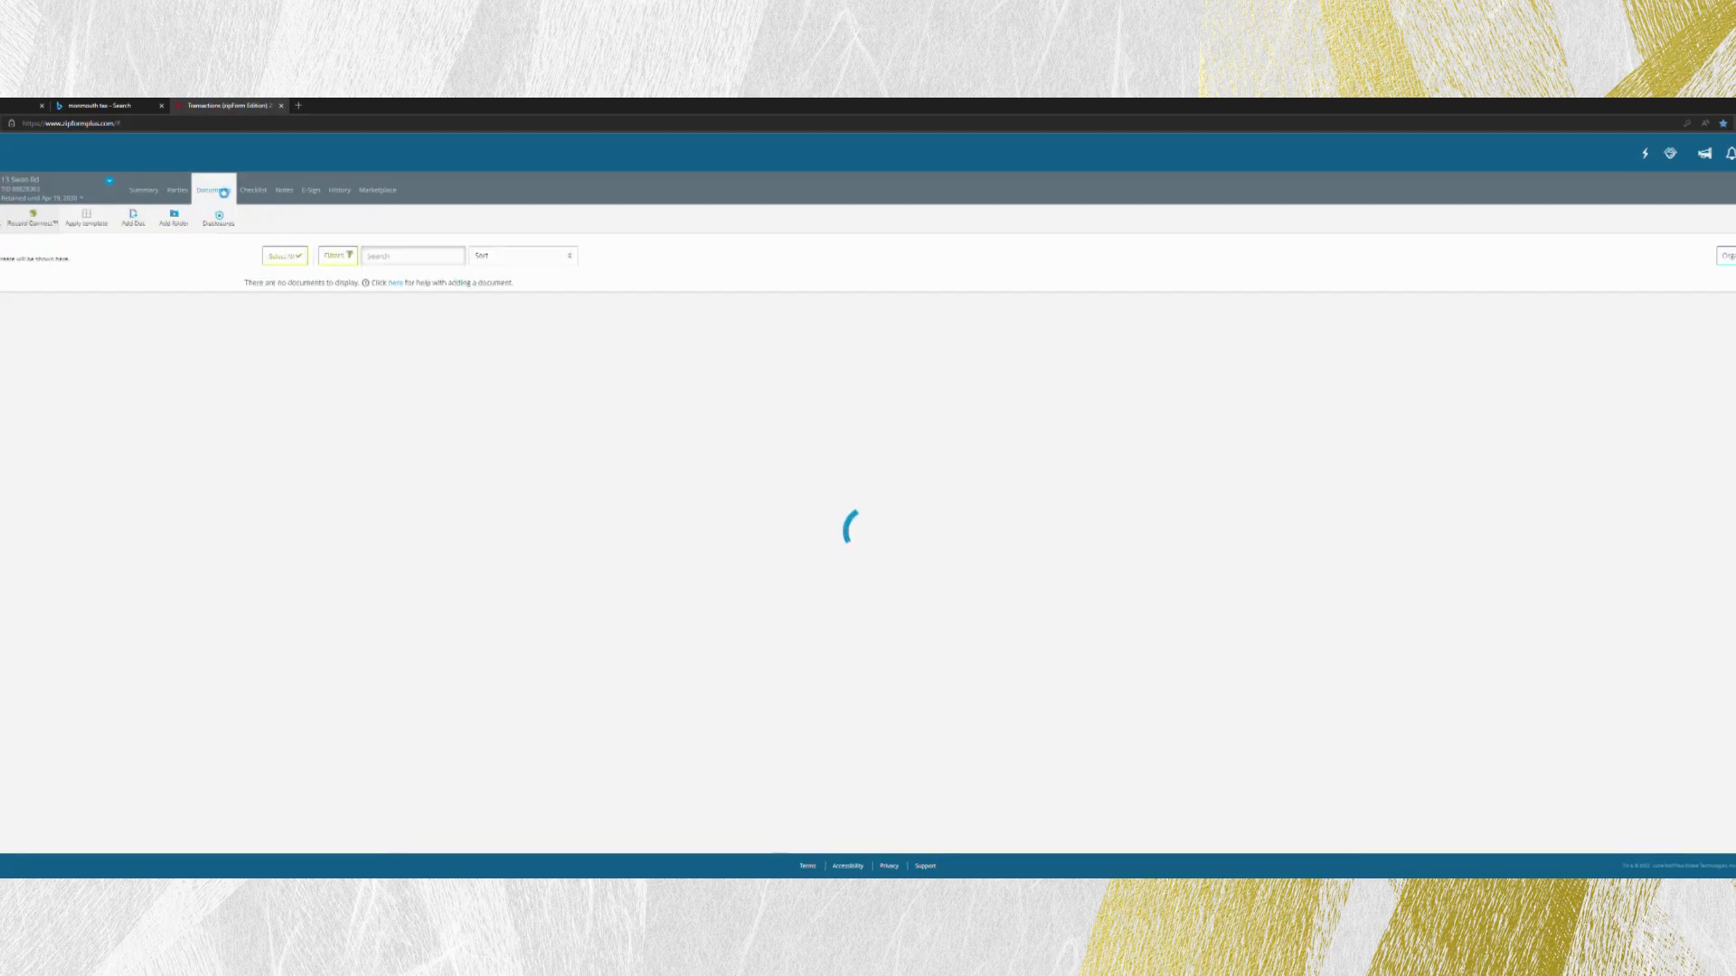
click(288, 327)
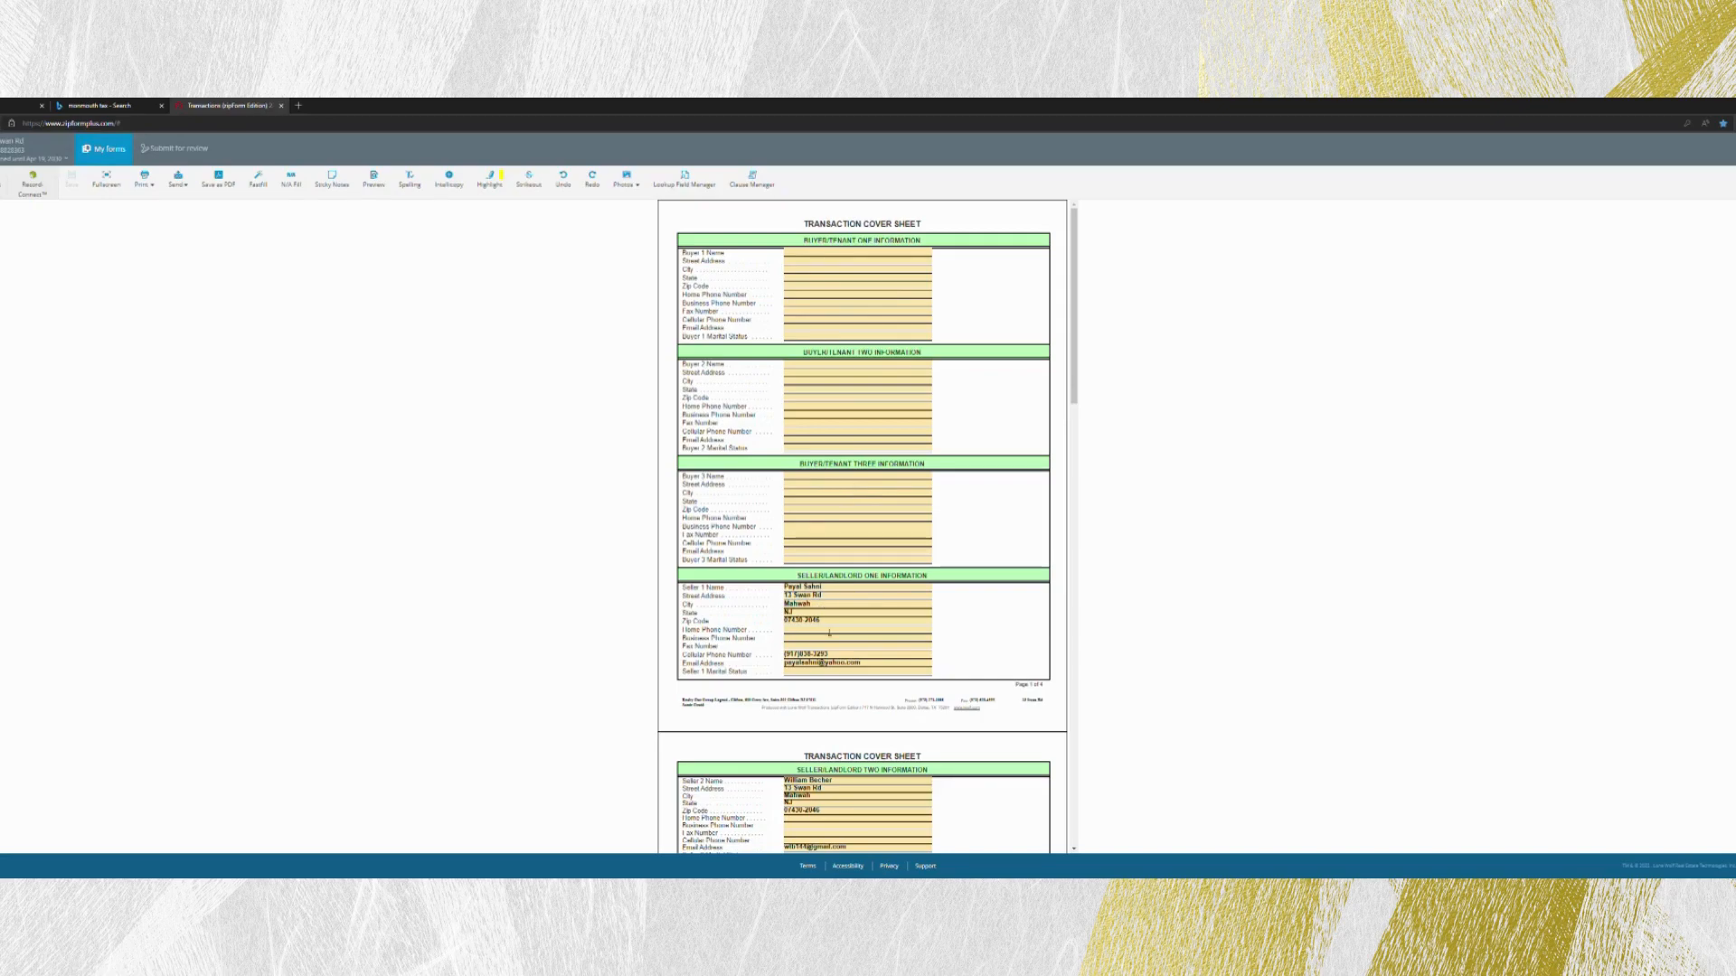
scroll(824, 392, down, 3)
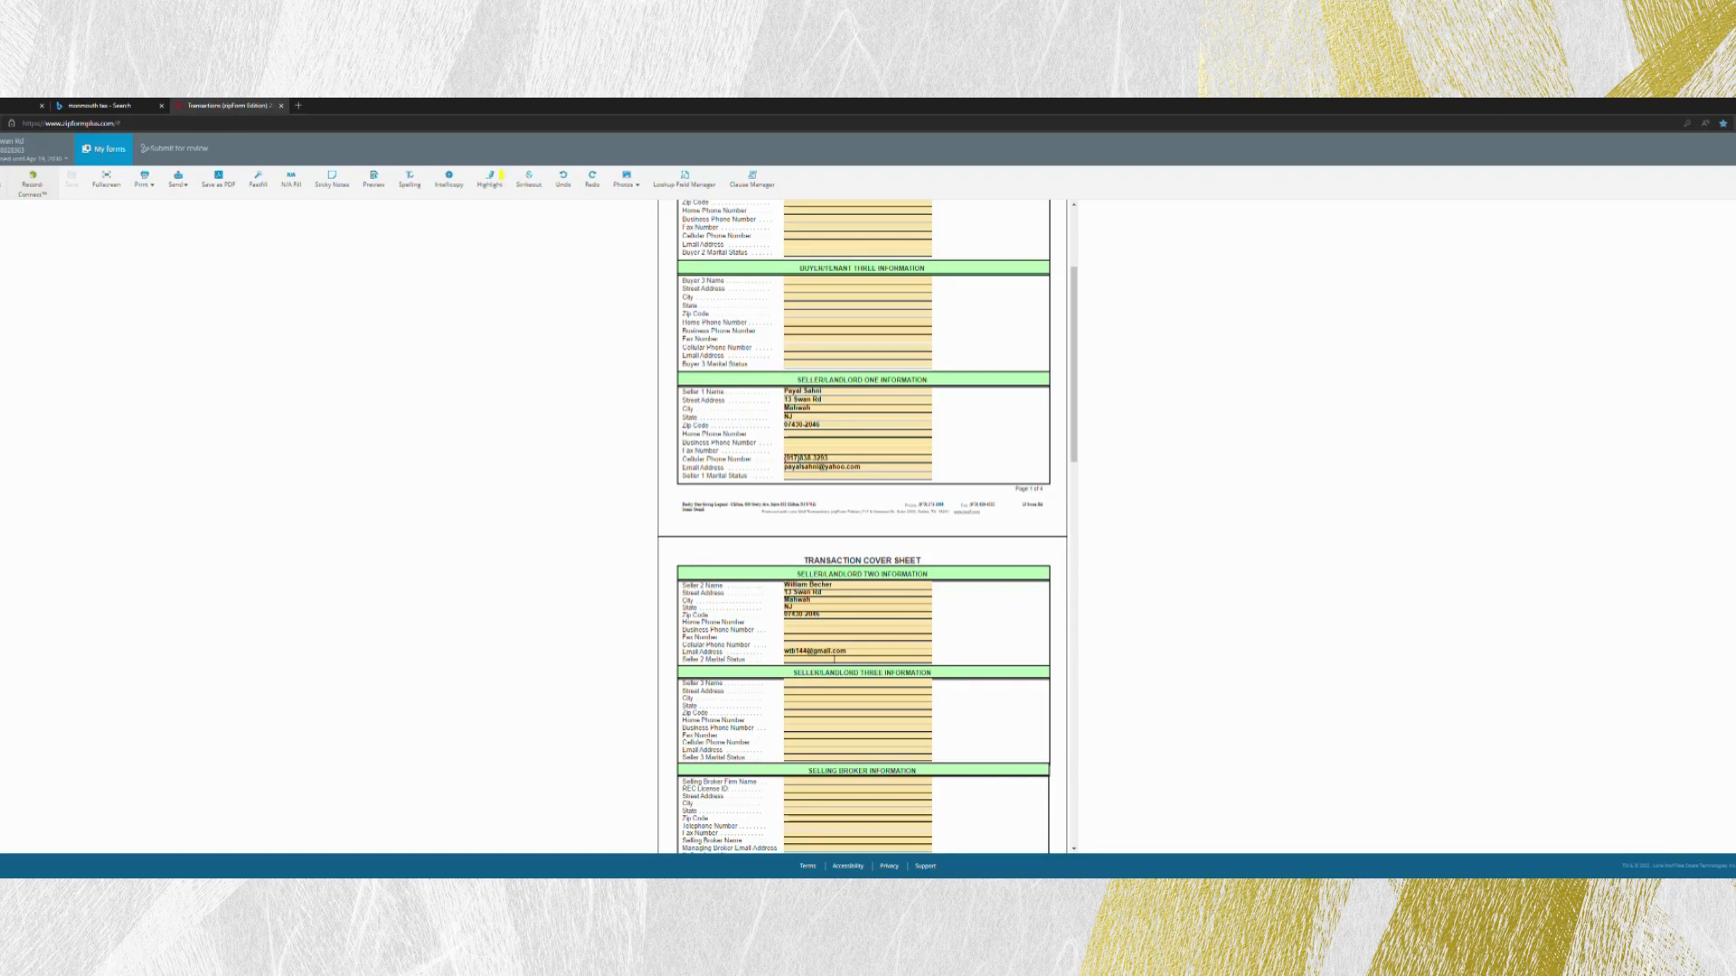
scroll(873, 660, down, 5)
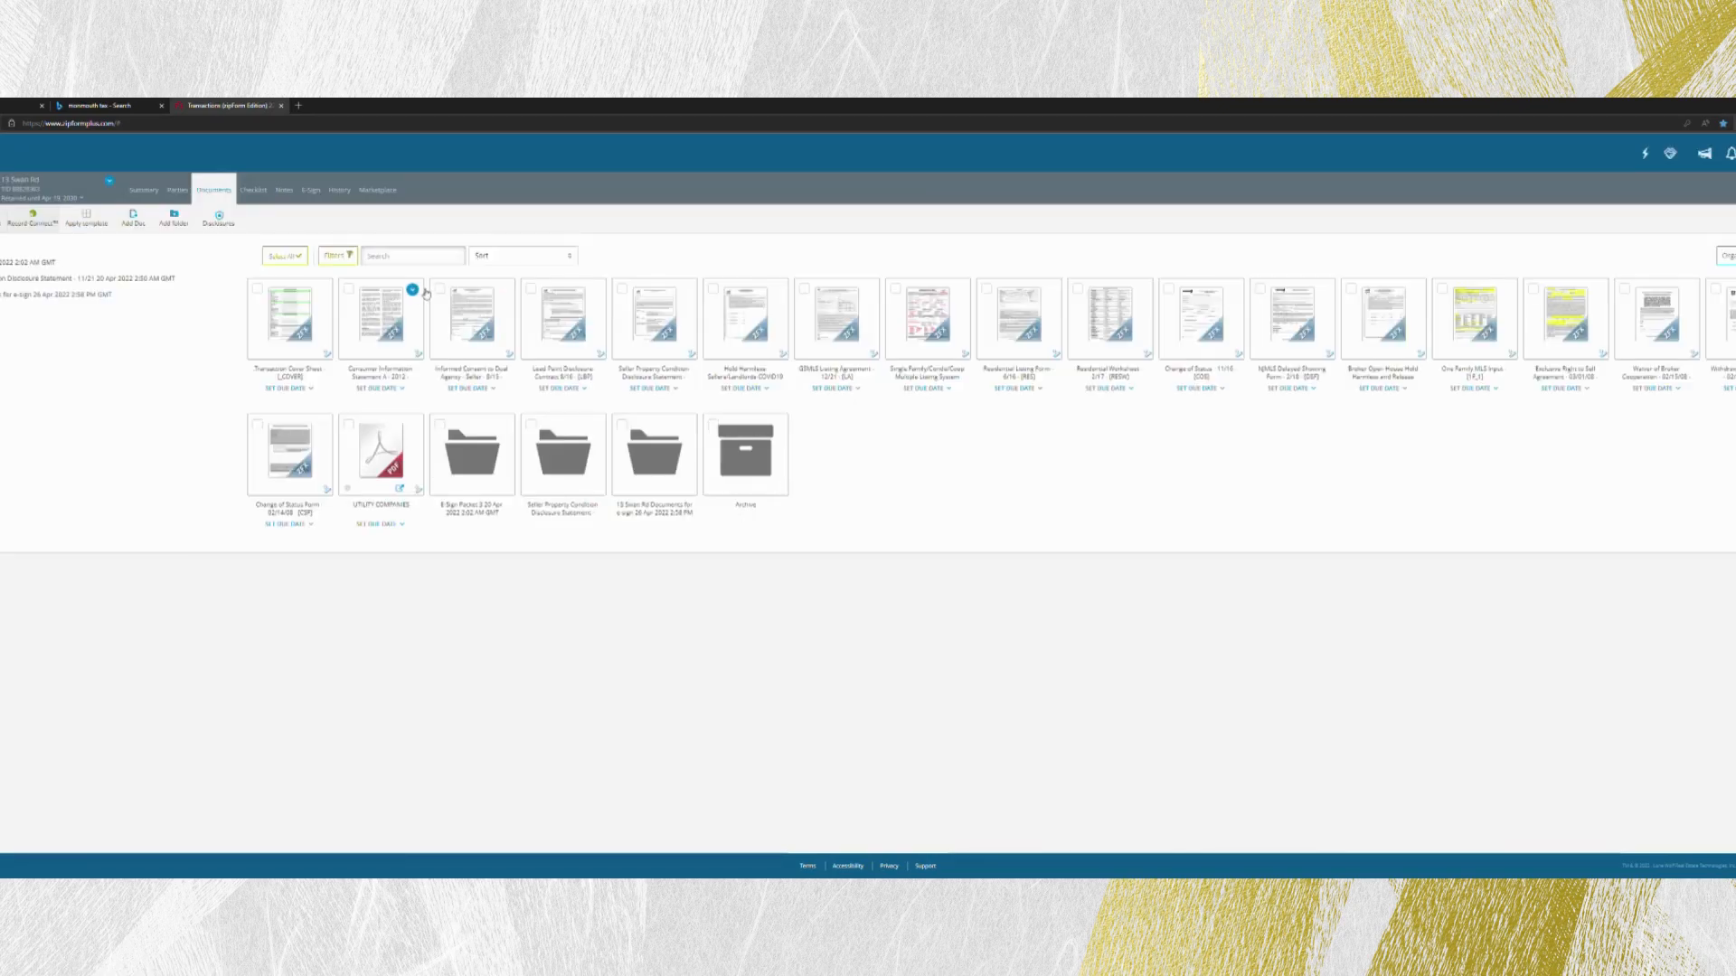
- Review the Consumer Information Statement and the seller's Informed Consent to Dual Agency form
click(401, 331)
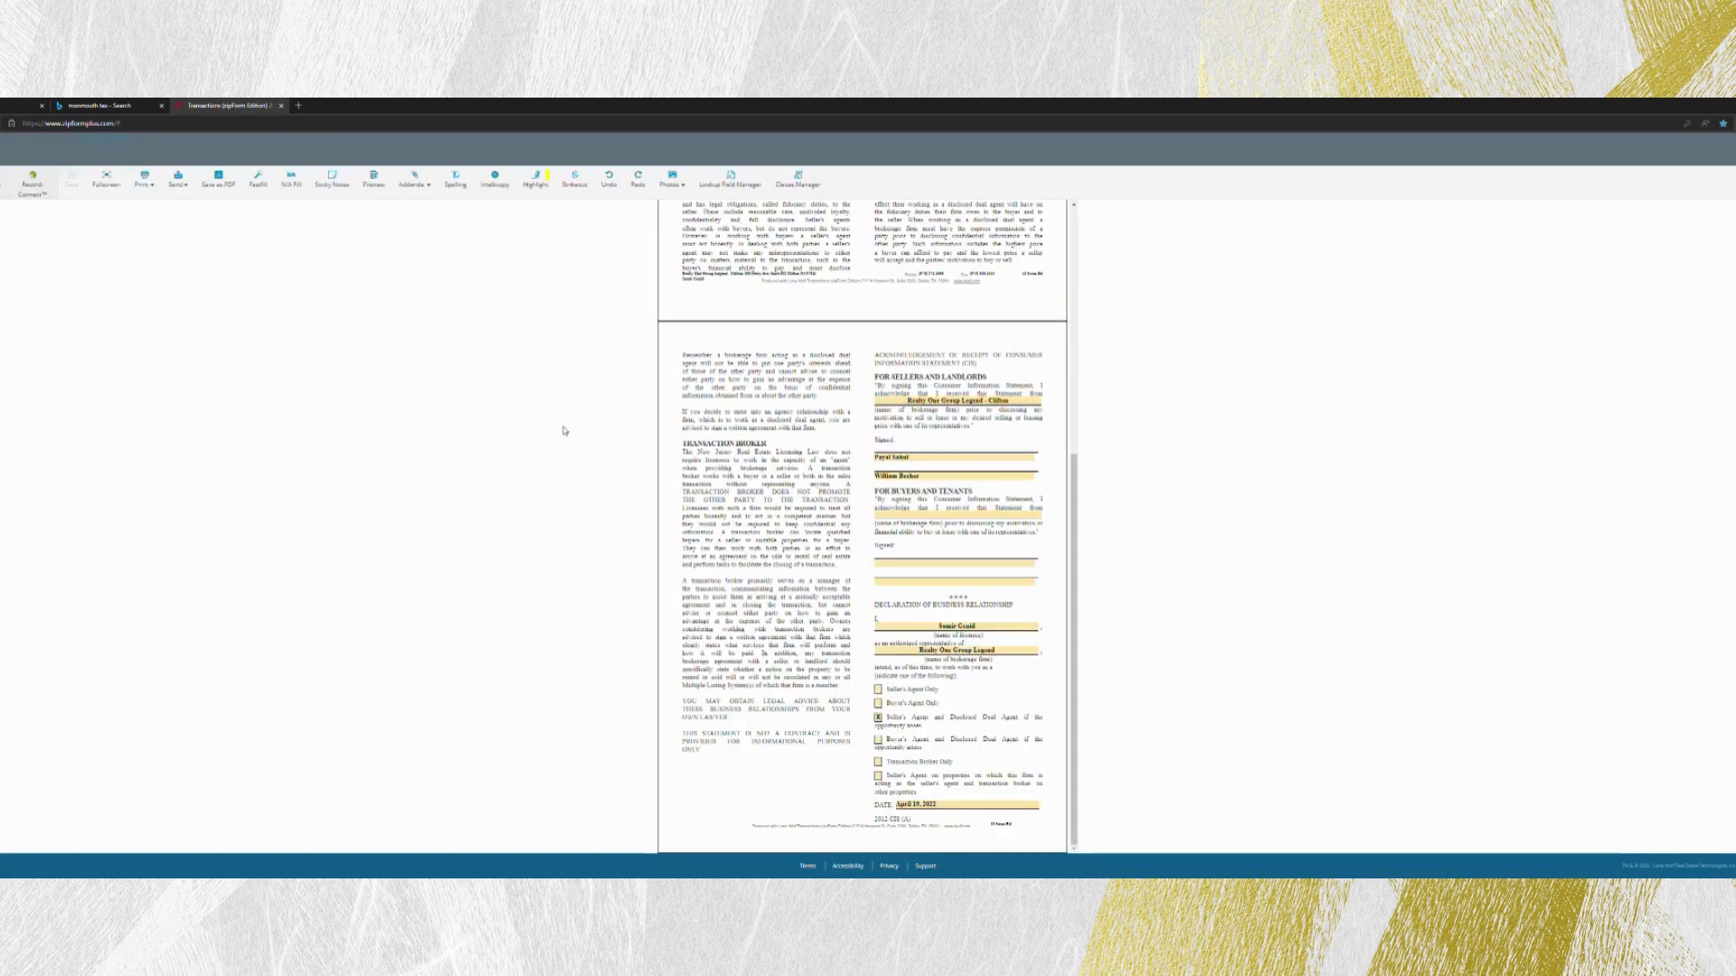
scroll(855, 480, up, 5)
scroll(855, 479, down, 5)
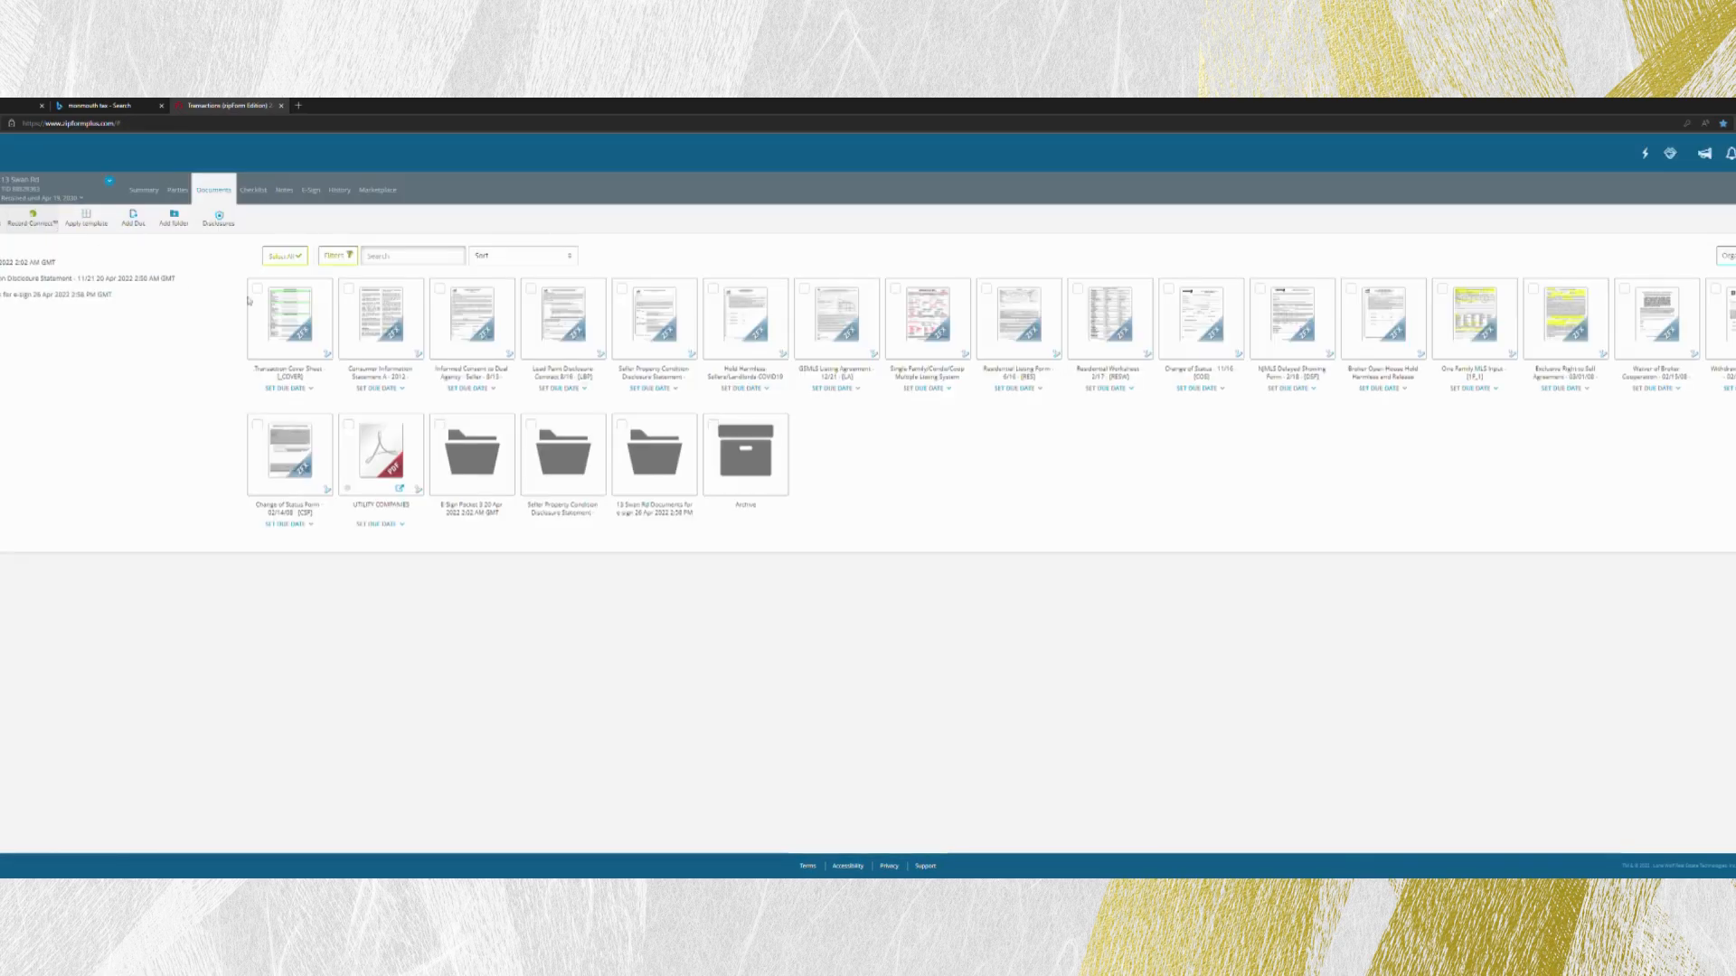
click(484, 335)
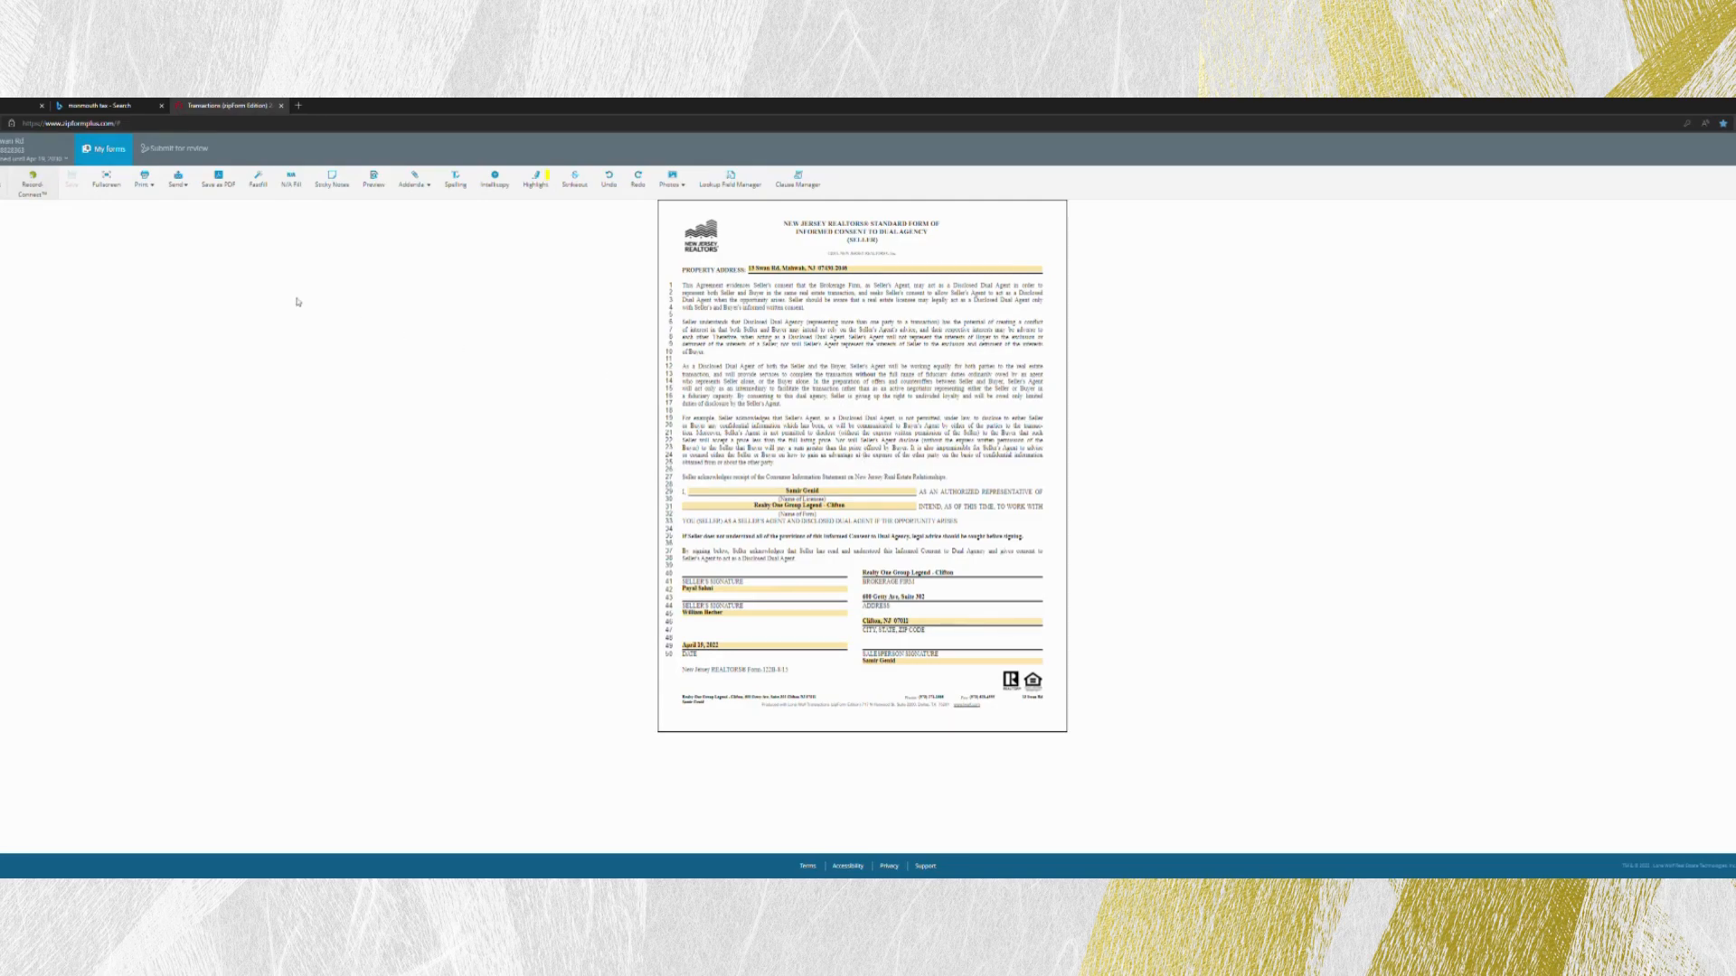
click(2, 182)
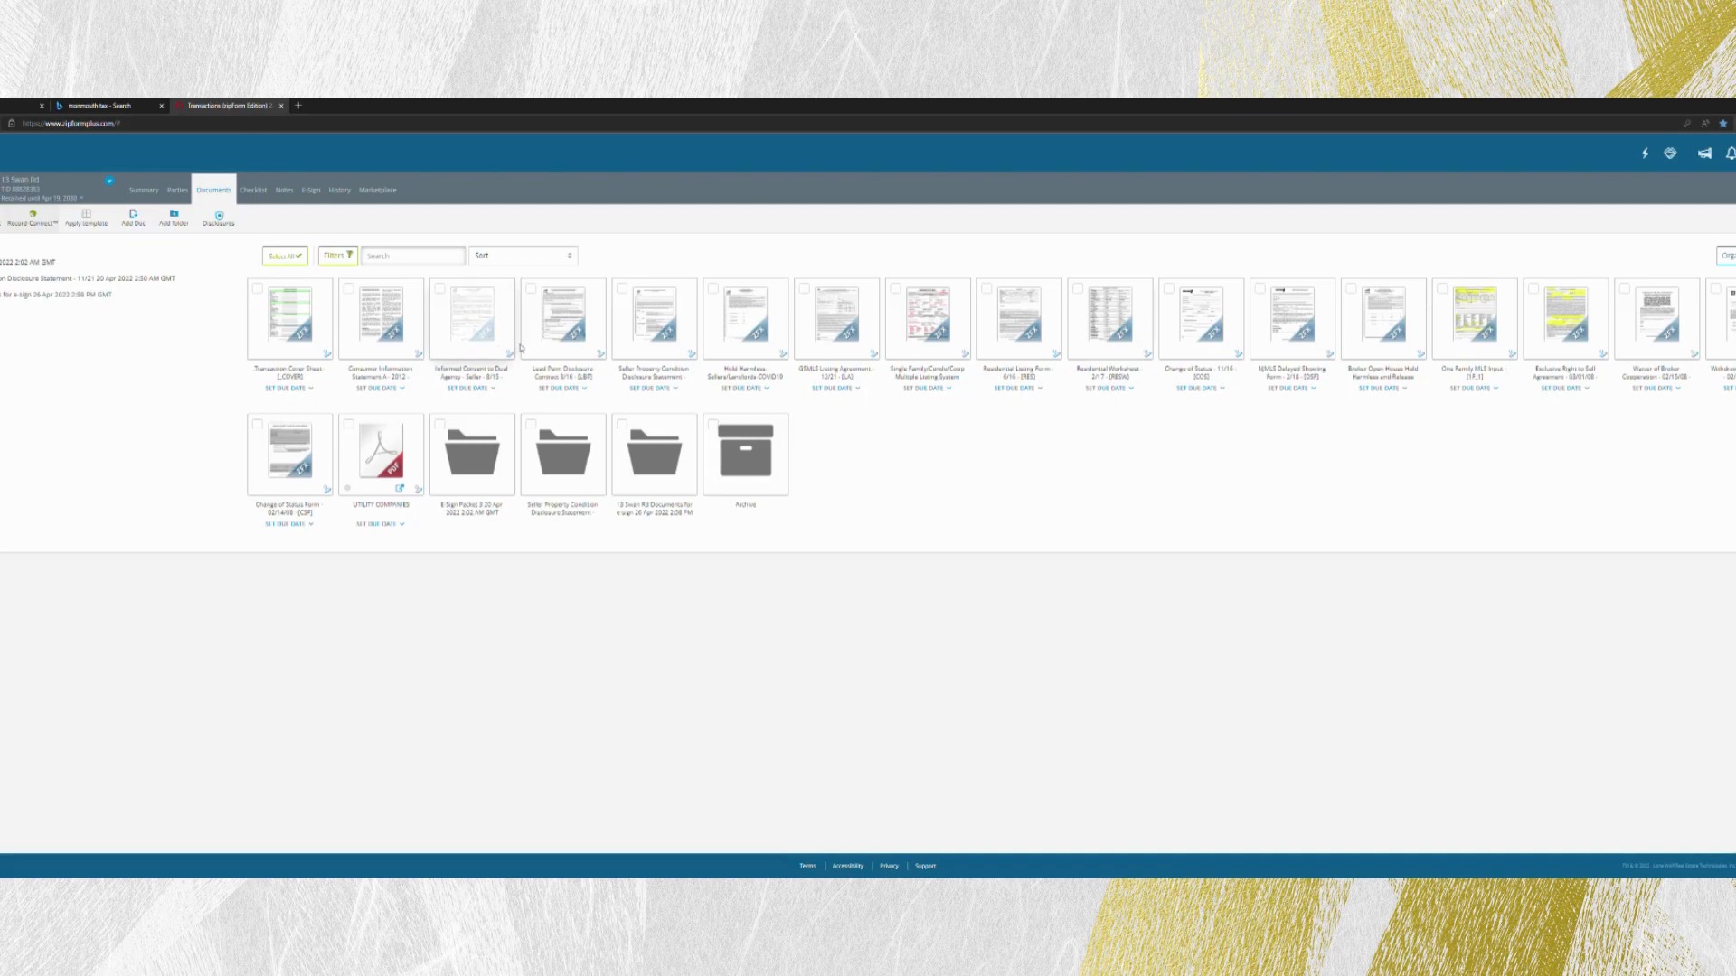
- Review the lead paint disclosure form, including the seller, listing agent and purchaser certification sections, and return to the documents
click(571, 341)
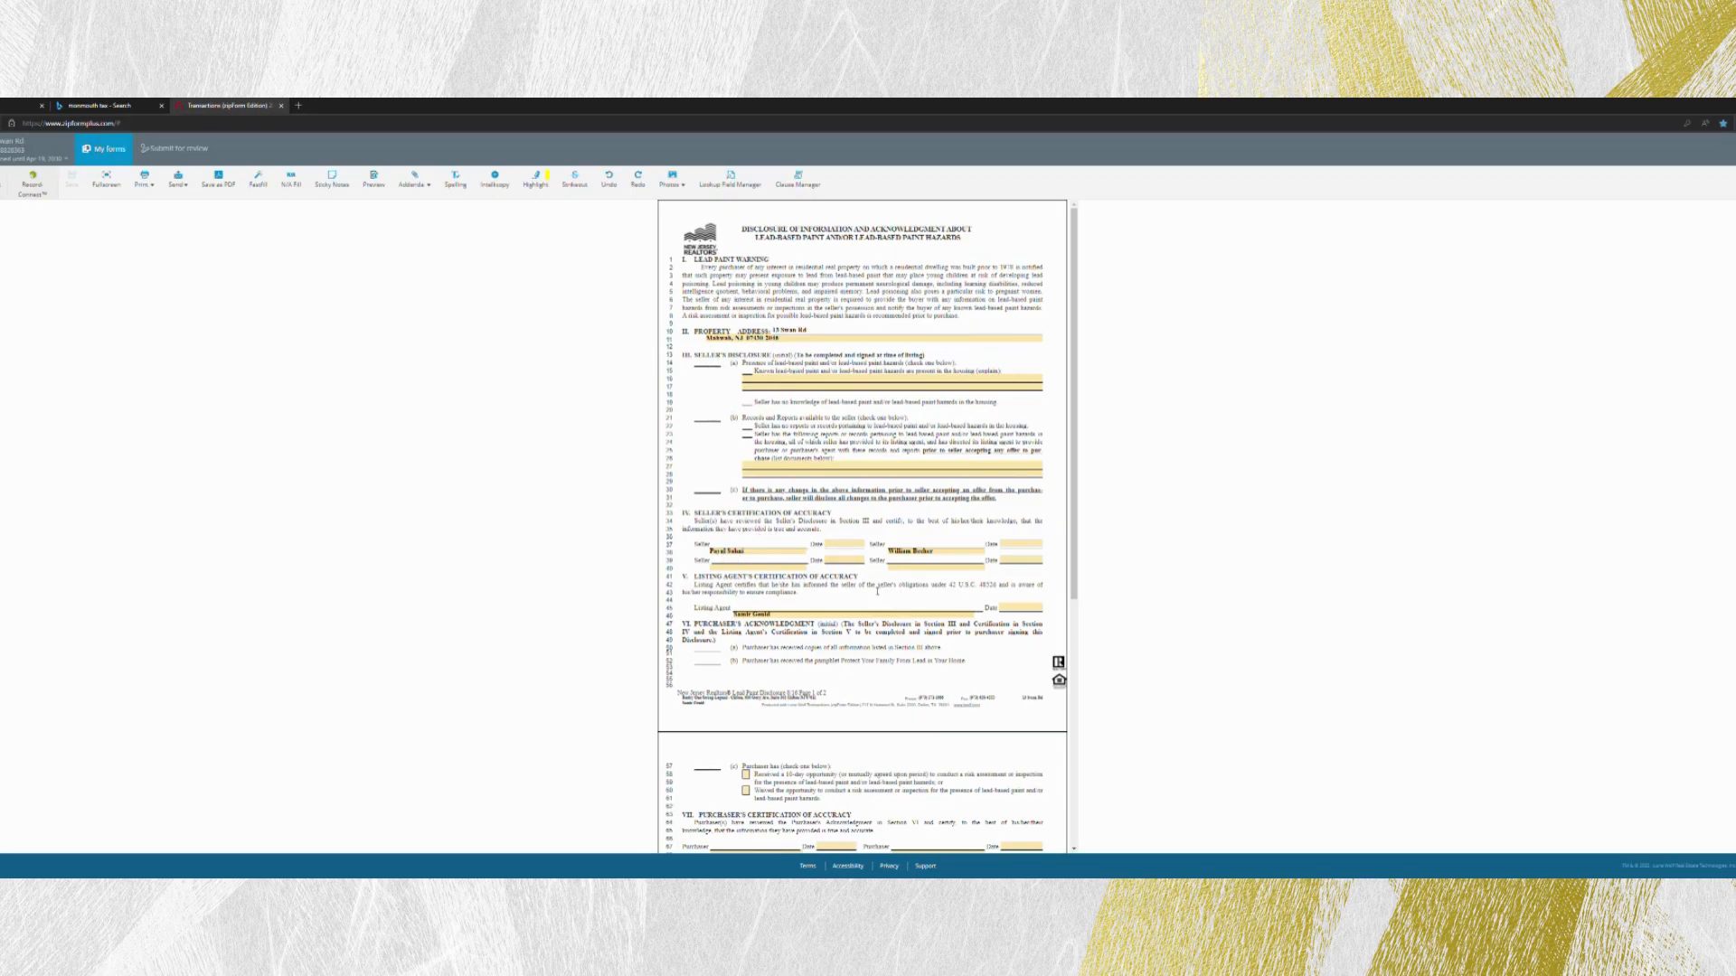
scroll(863, 606, down, 2)
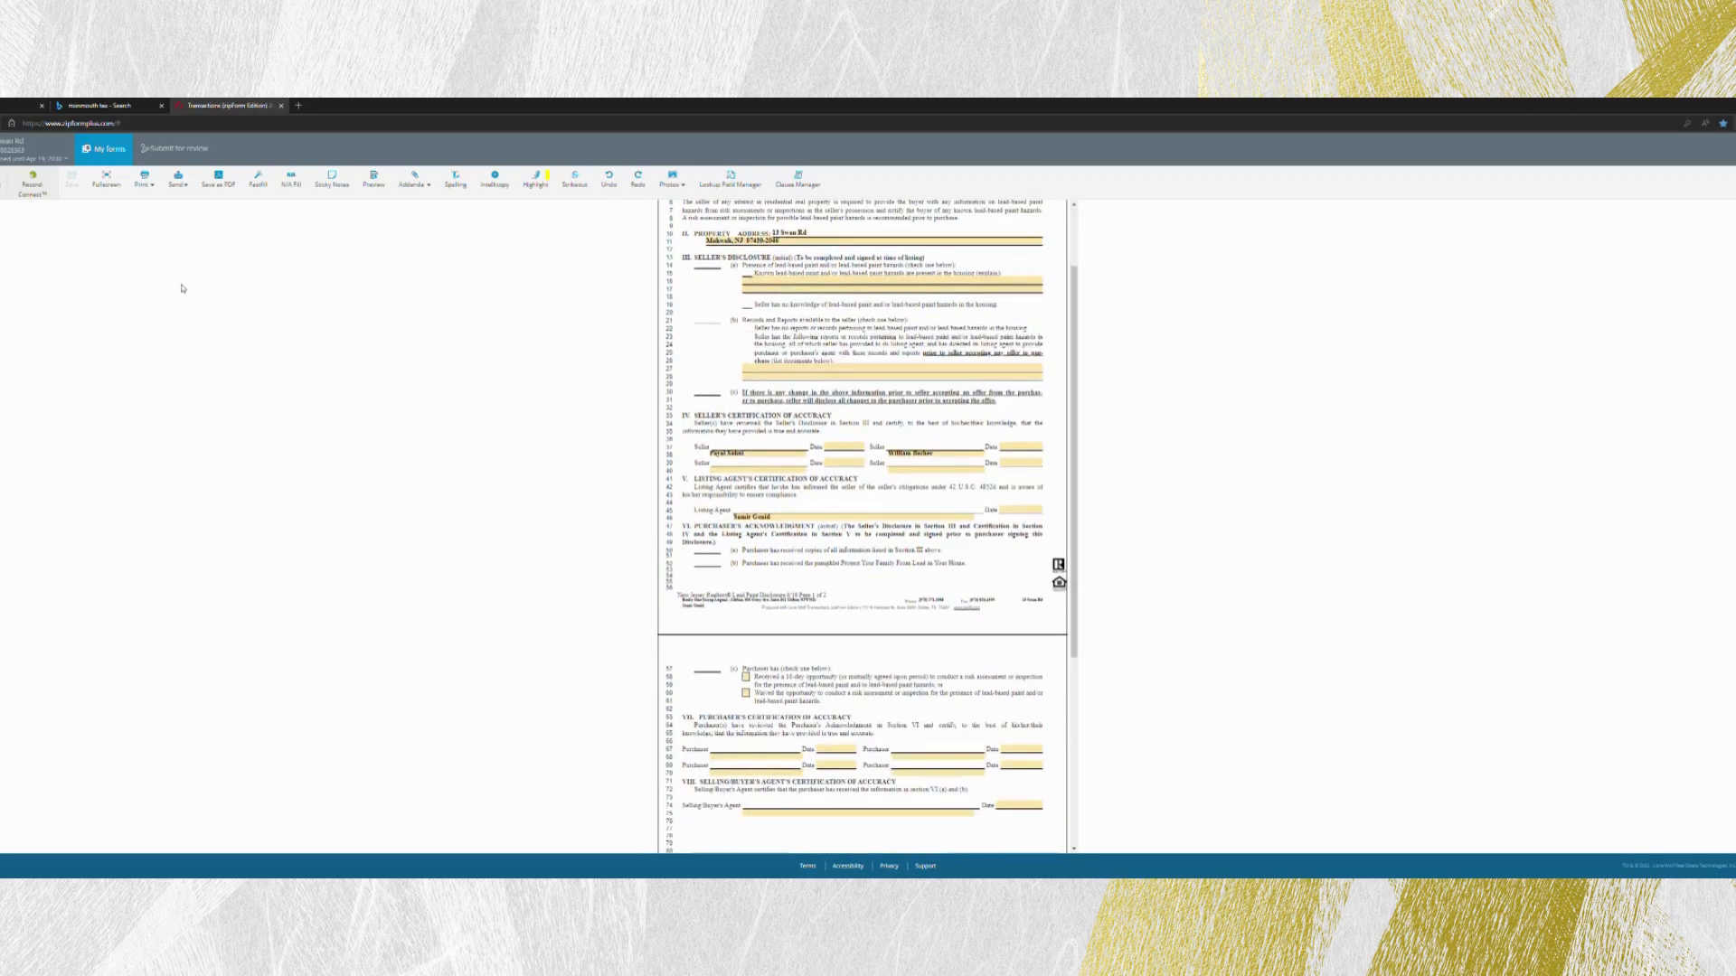
scroll(864, 524, up, 2)
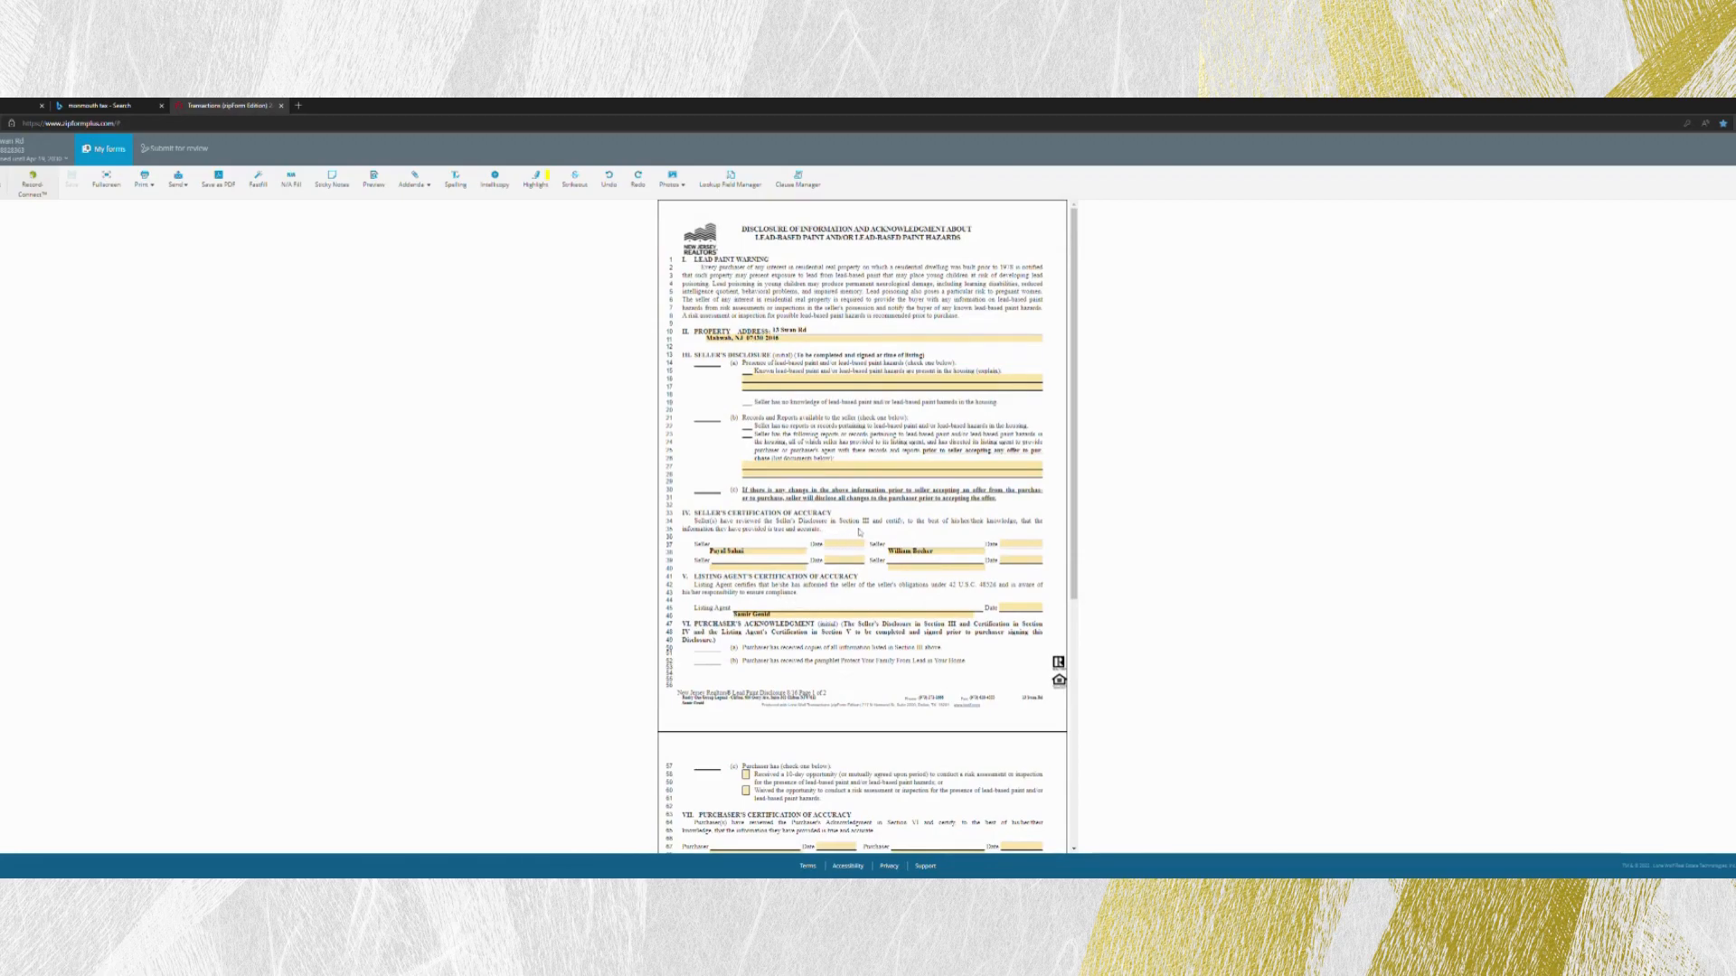
scroll(748, 625, down, 3)
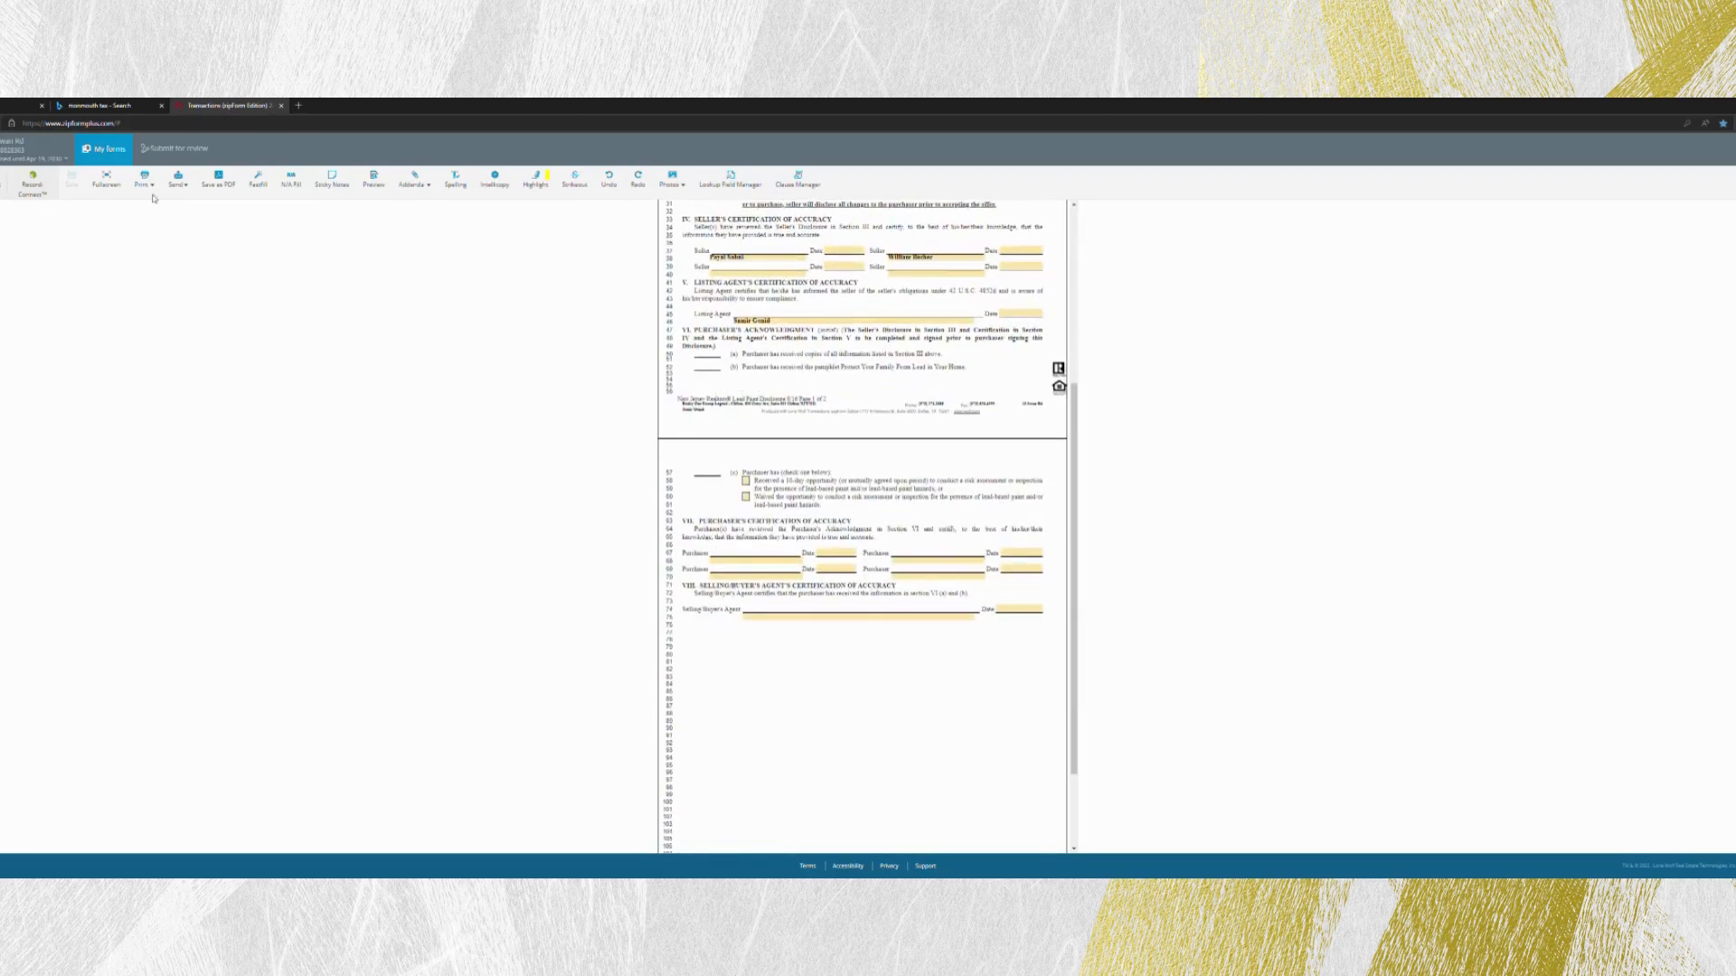
click(1, 152)
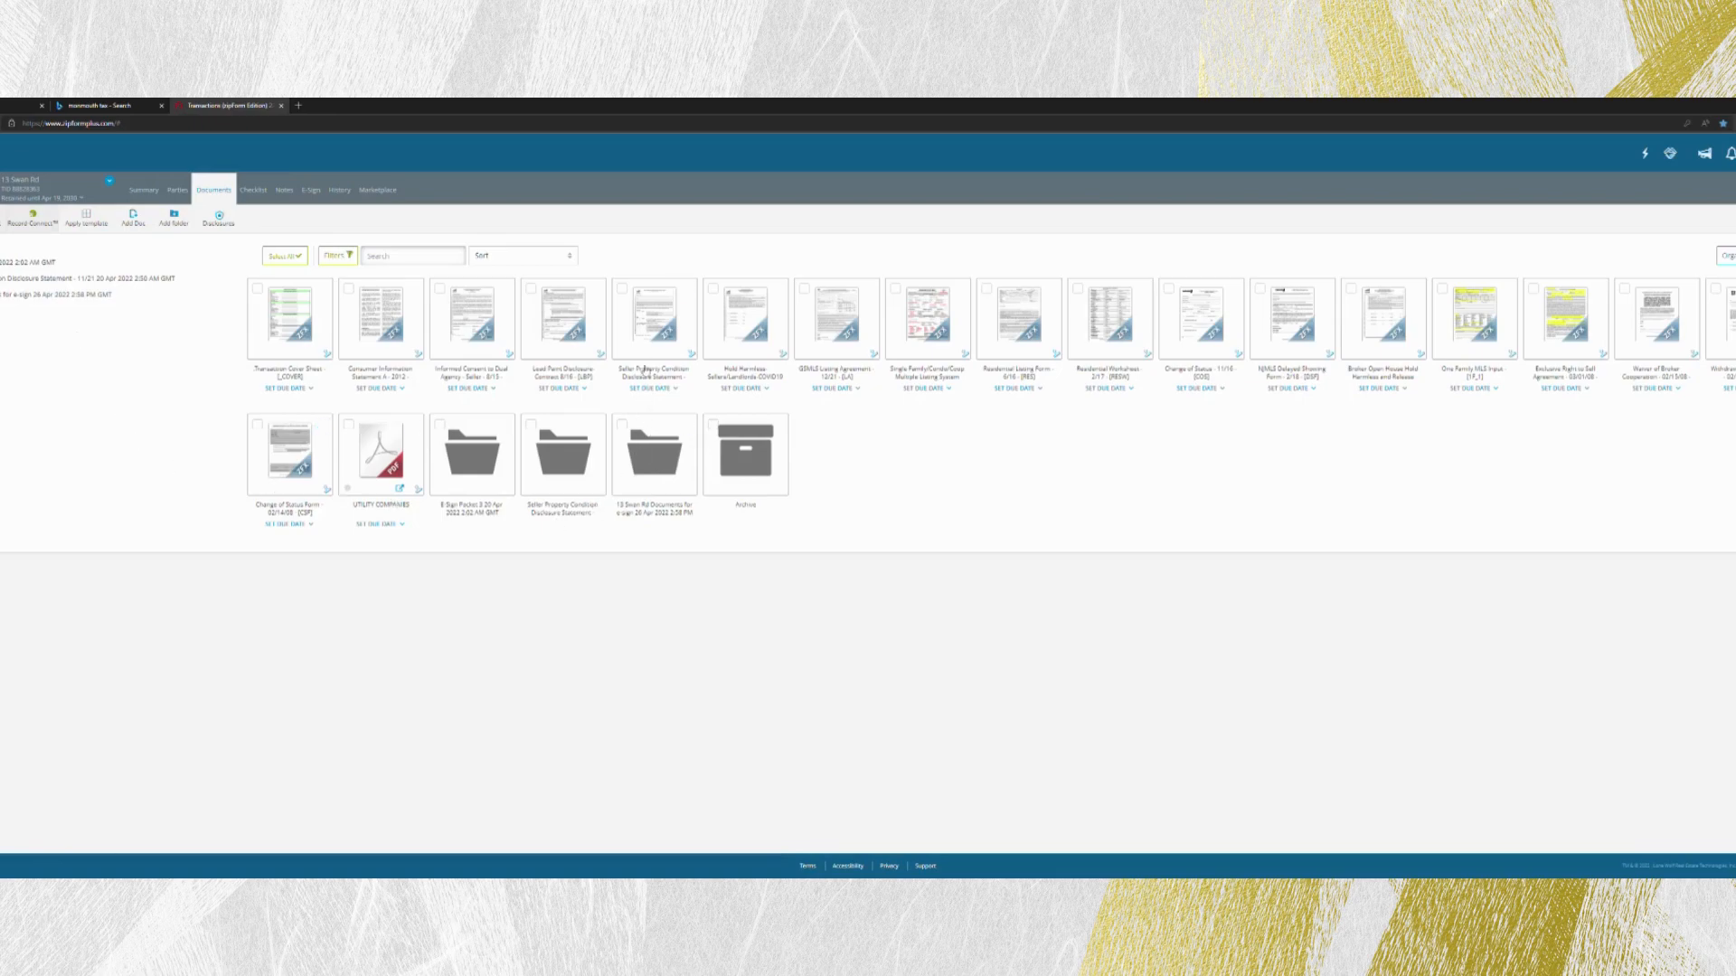
- Examine the Seller's Property Condition Disclosure Statement from the occupancy section through the miscellaneous section, and return to the documents
click(667, 340)
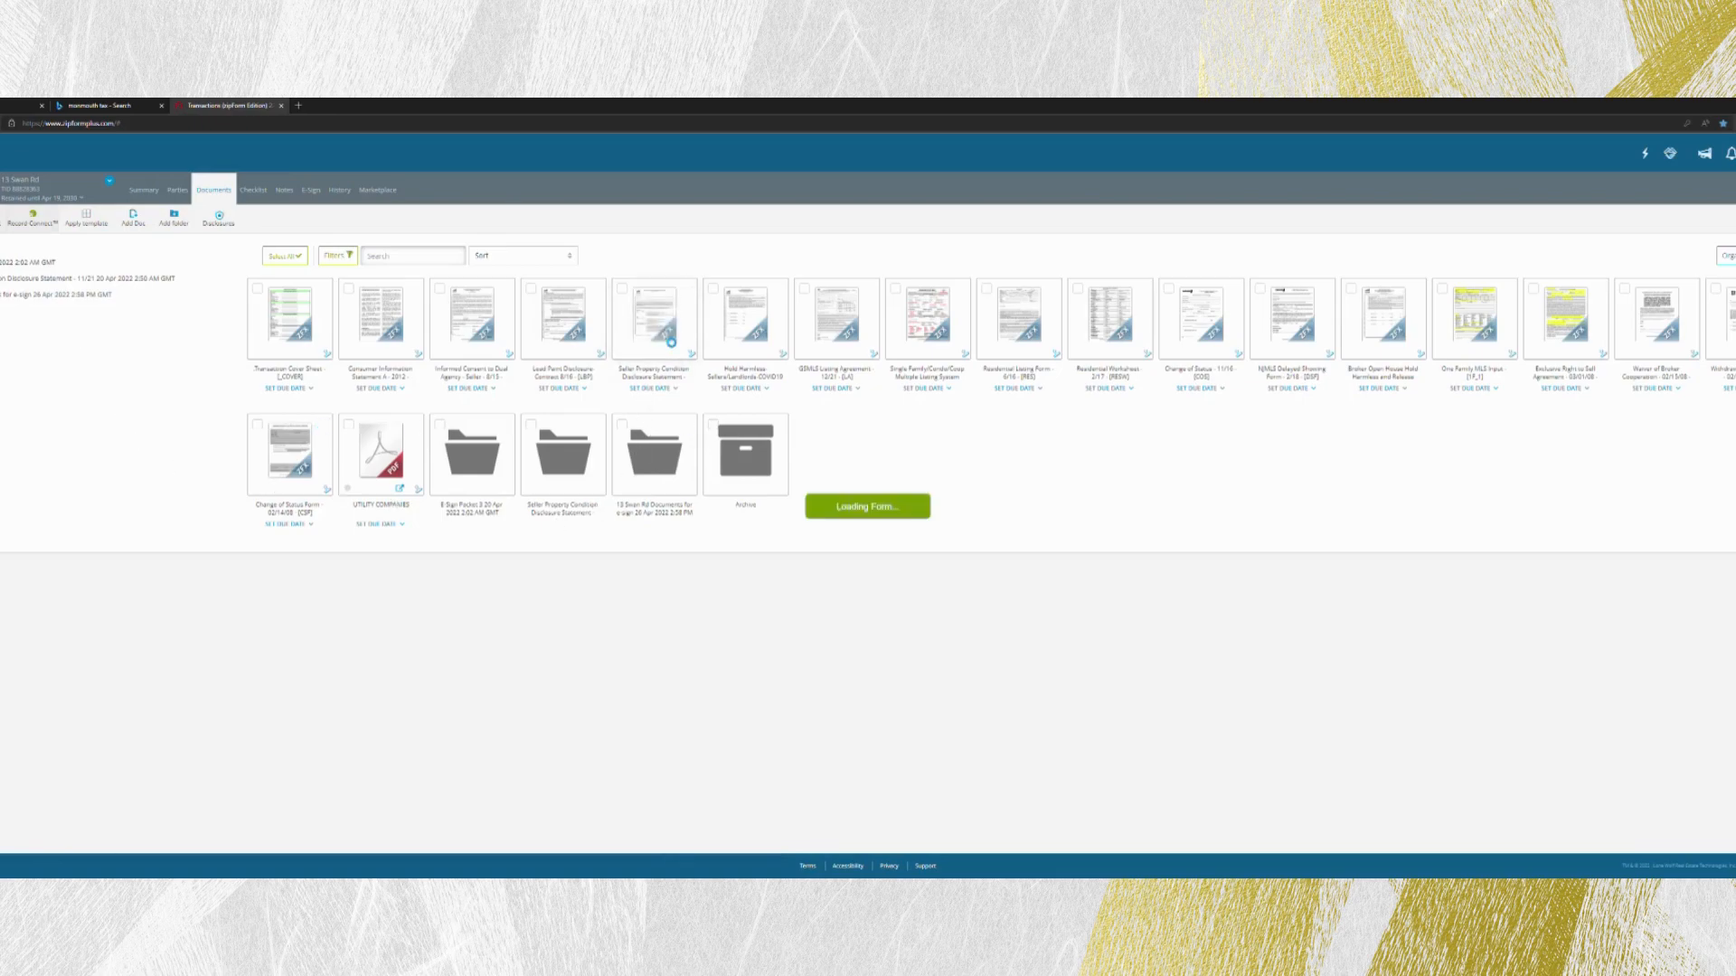
scroll(836, 431, up, 5)
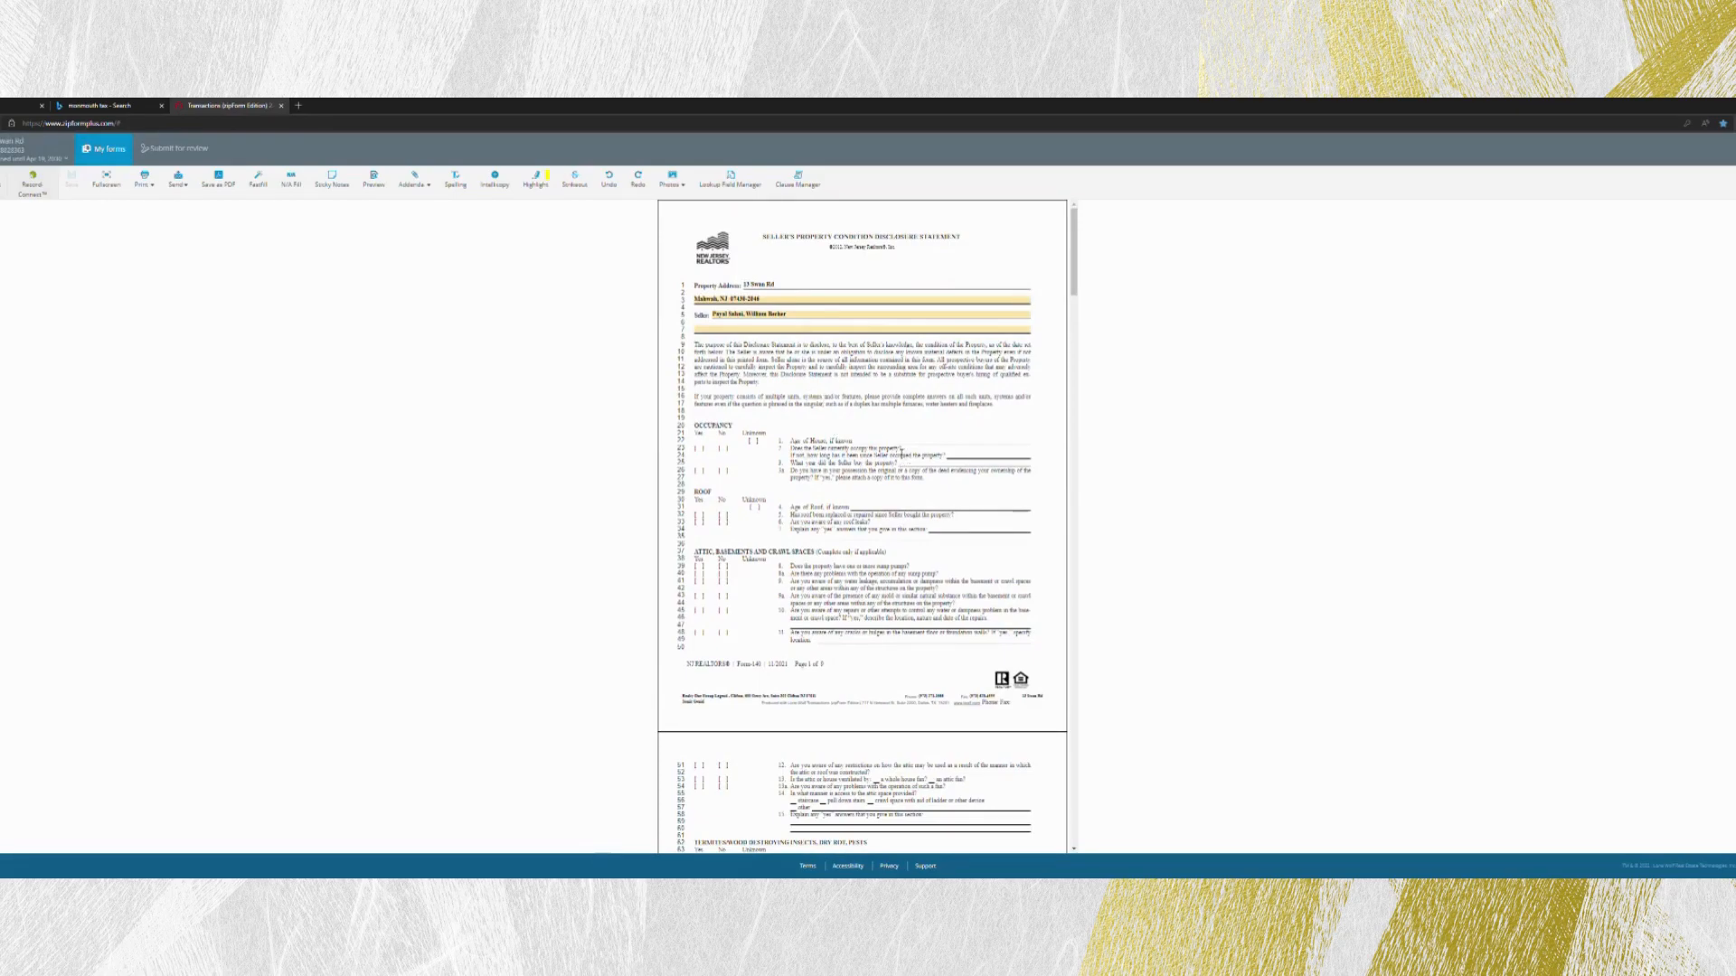
scroll(900, 455, down, 2)
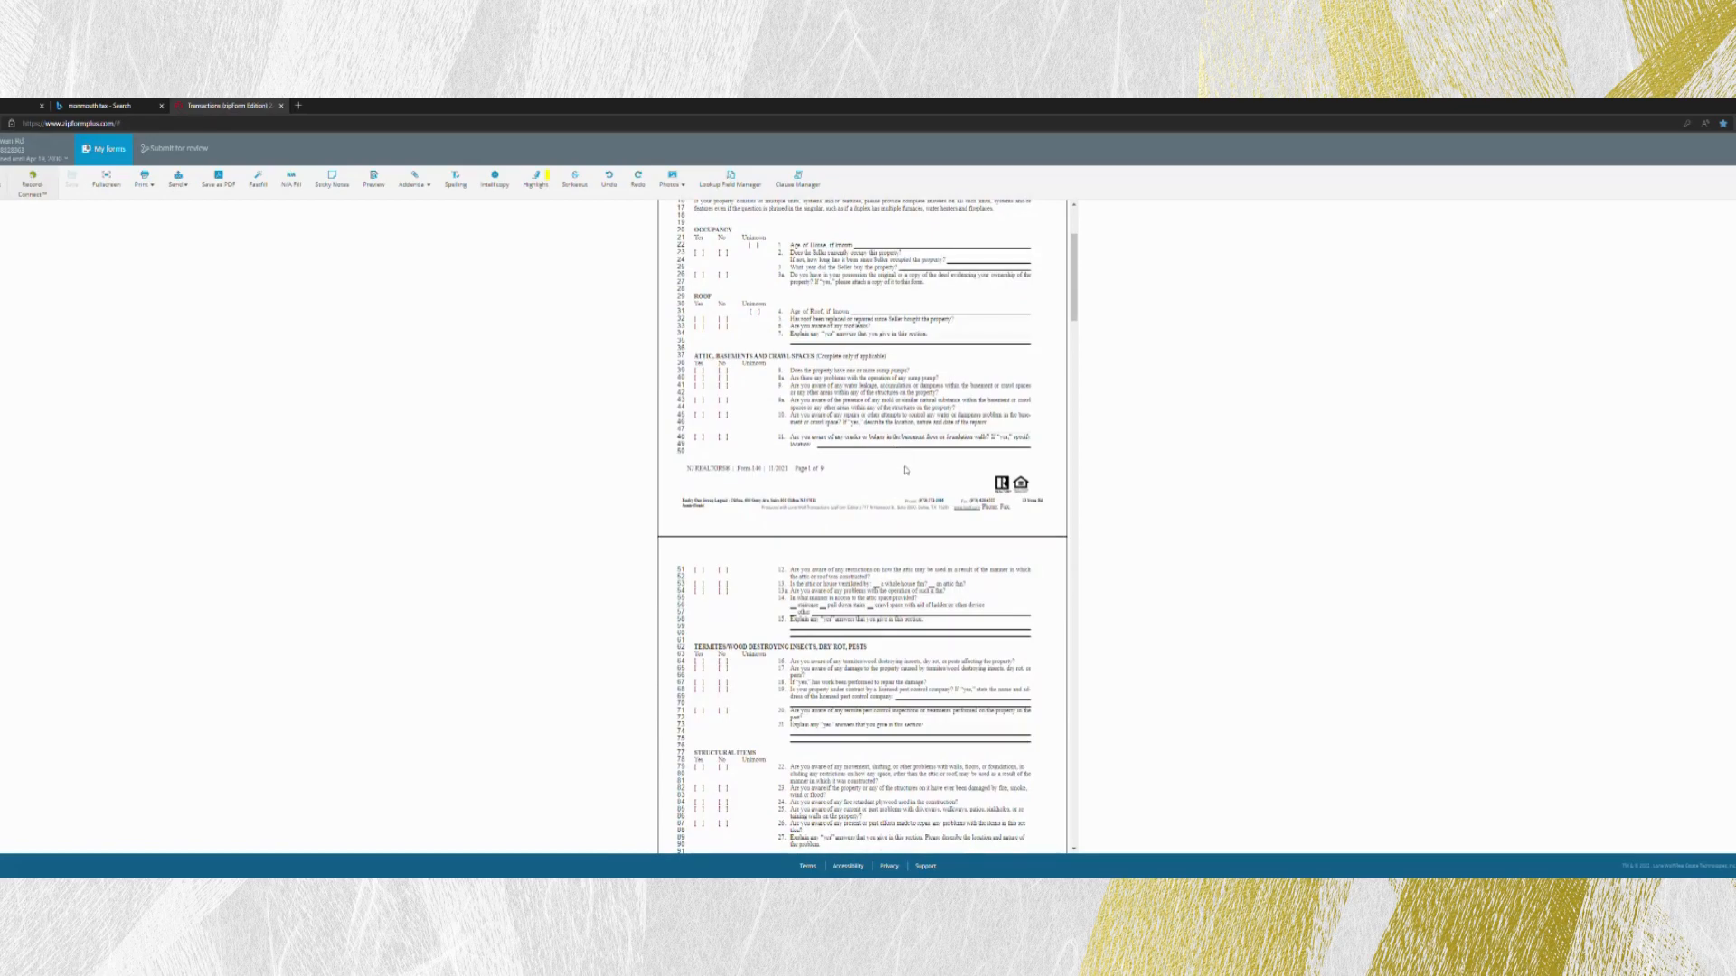
scroll(898, 452, down, 8)
scroll(911, 469, down, 9)
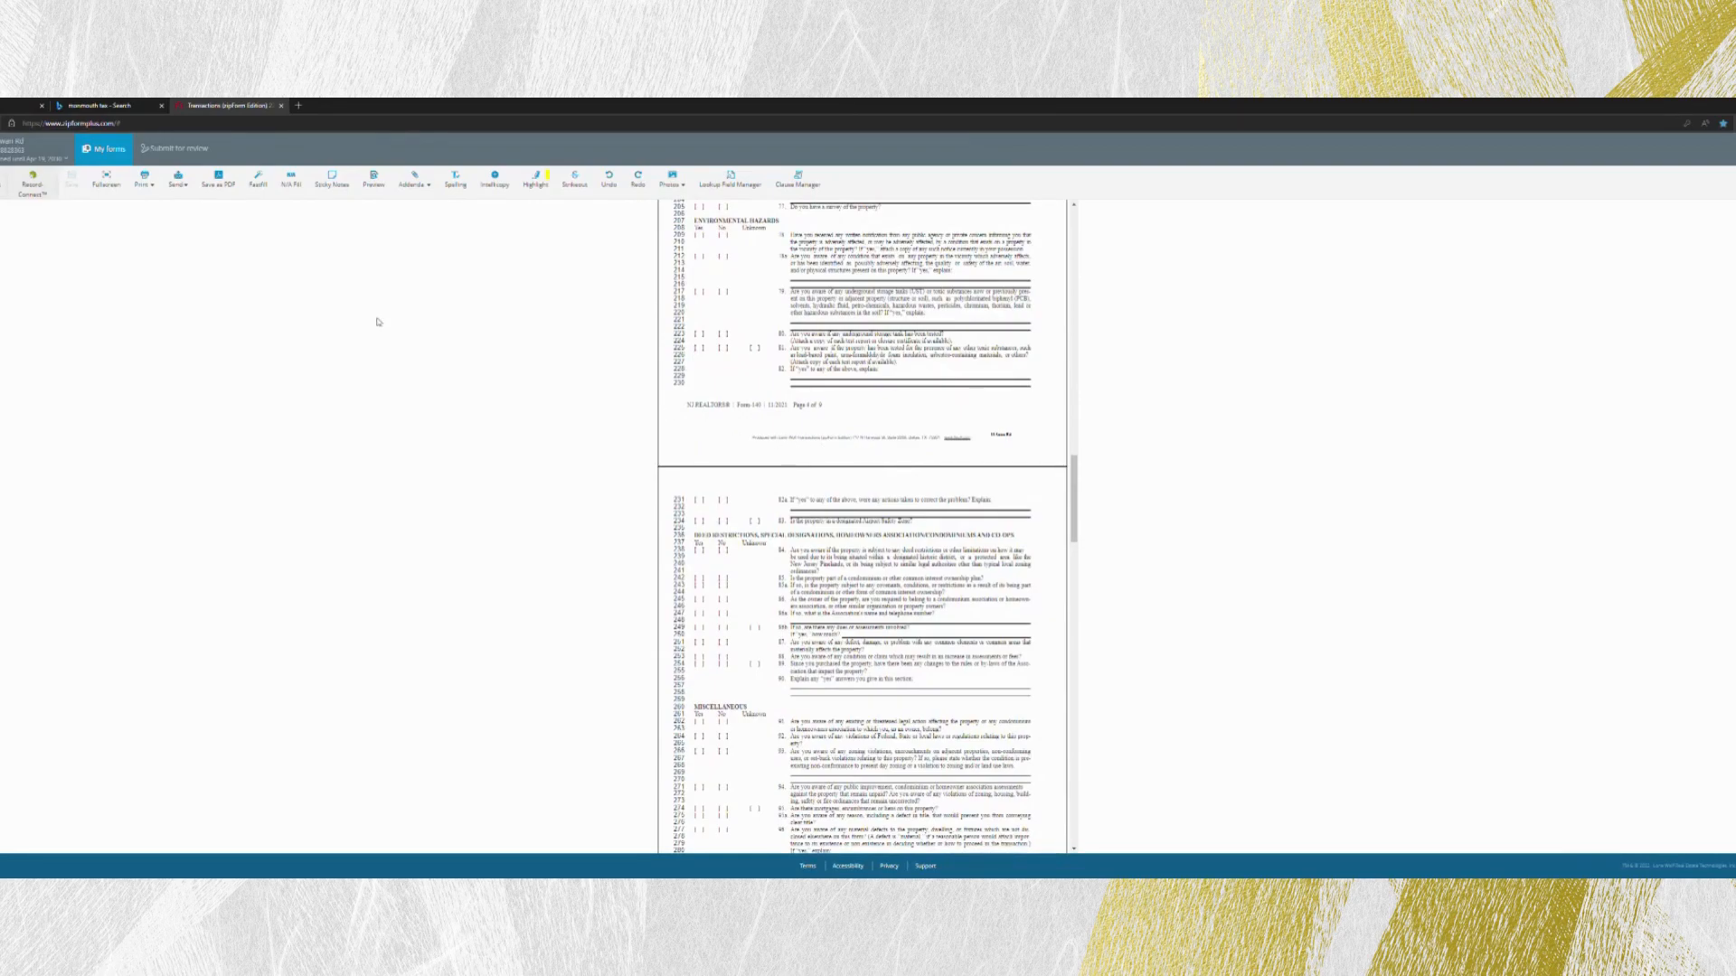
scroll(759, 390, up, 15)
scroll(759, 391, up, 4)
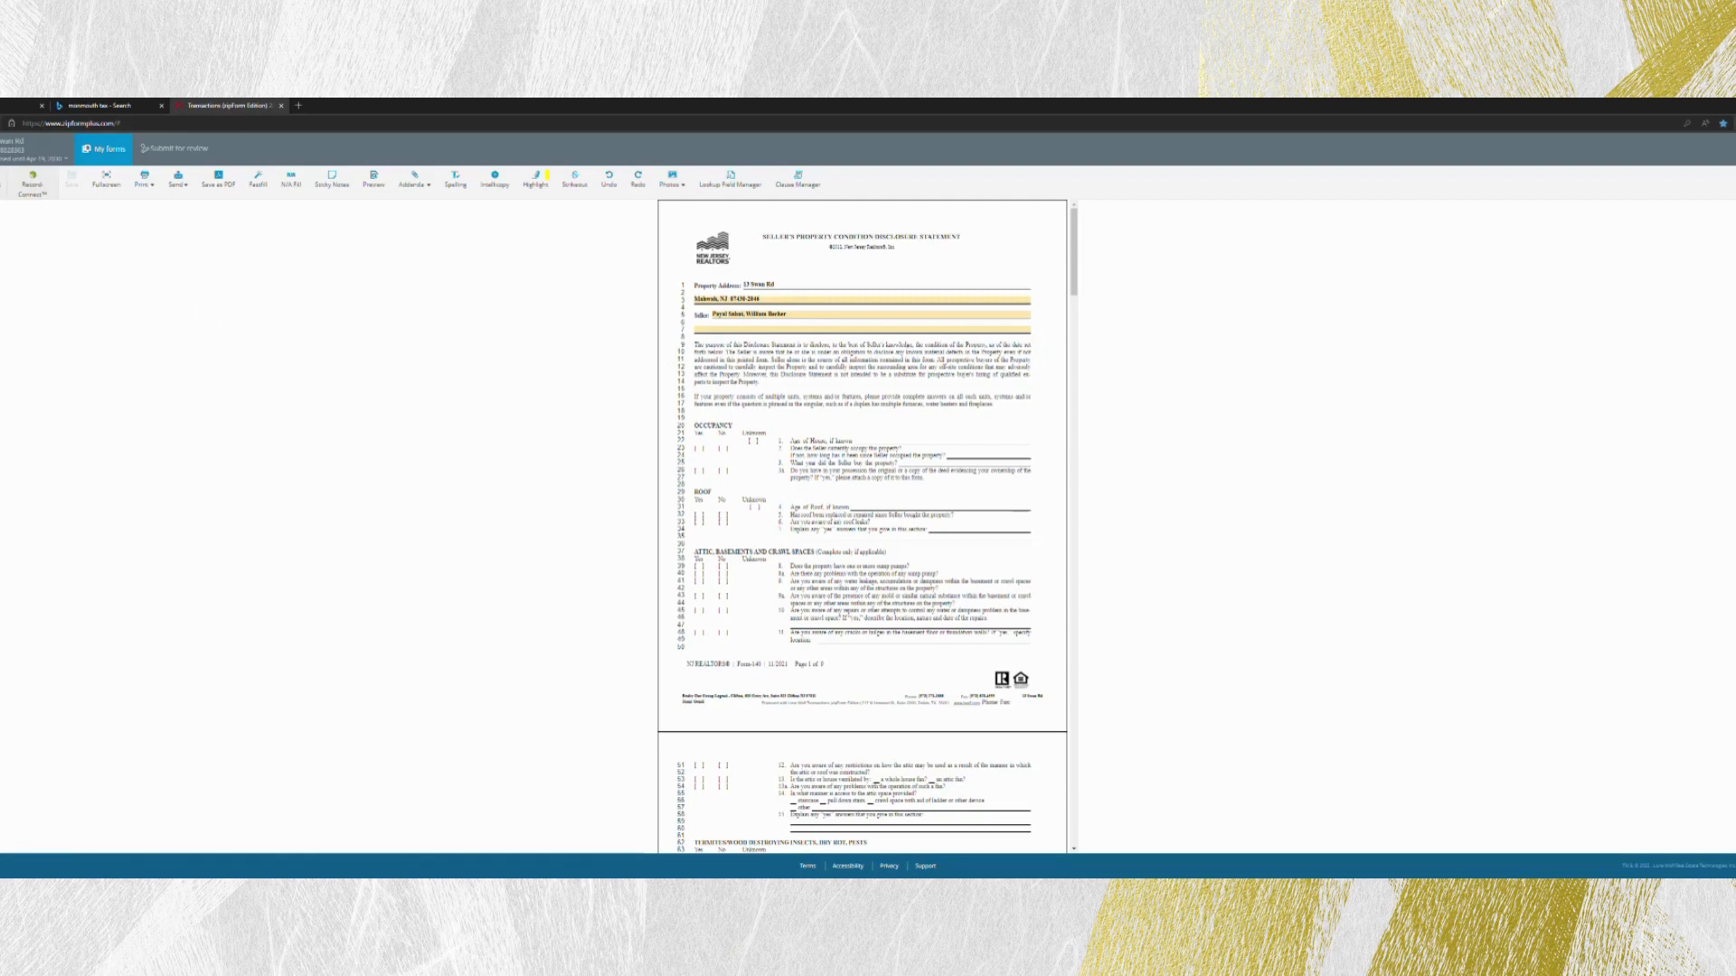
click(2, 150)
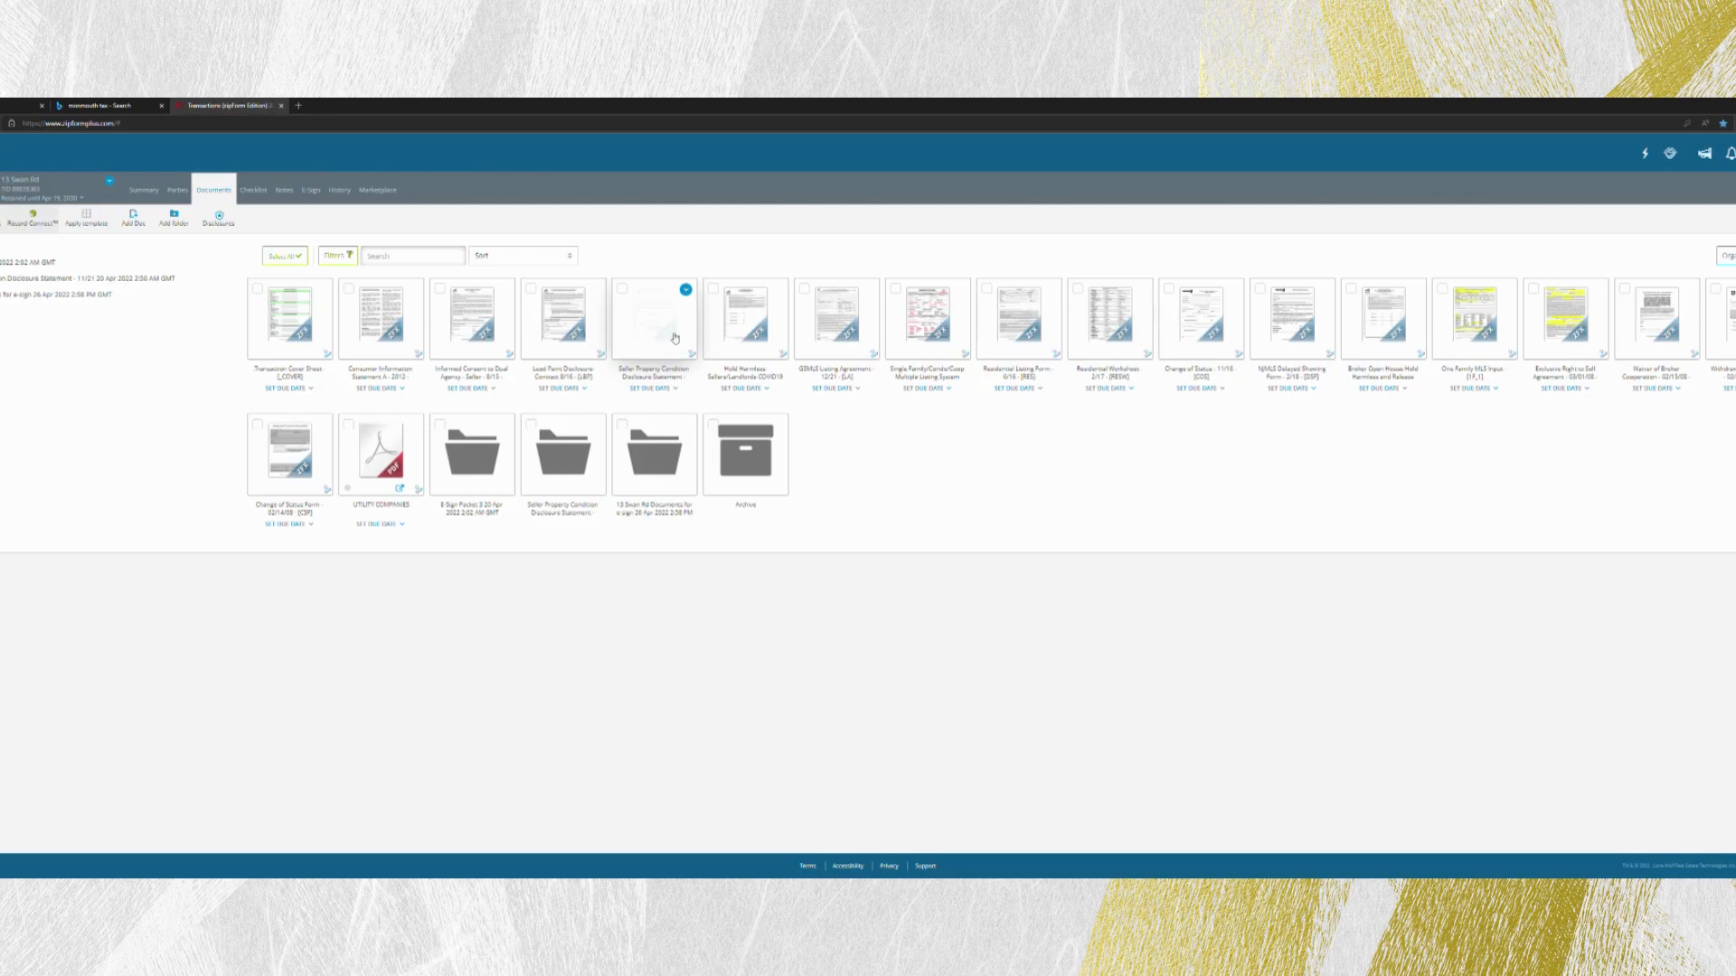
- View the sellers' Hold Harmless COVID-19 form, and examine the commission terms and signature block of the GSMLS Listing Agreement
click(758, 335)
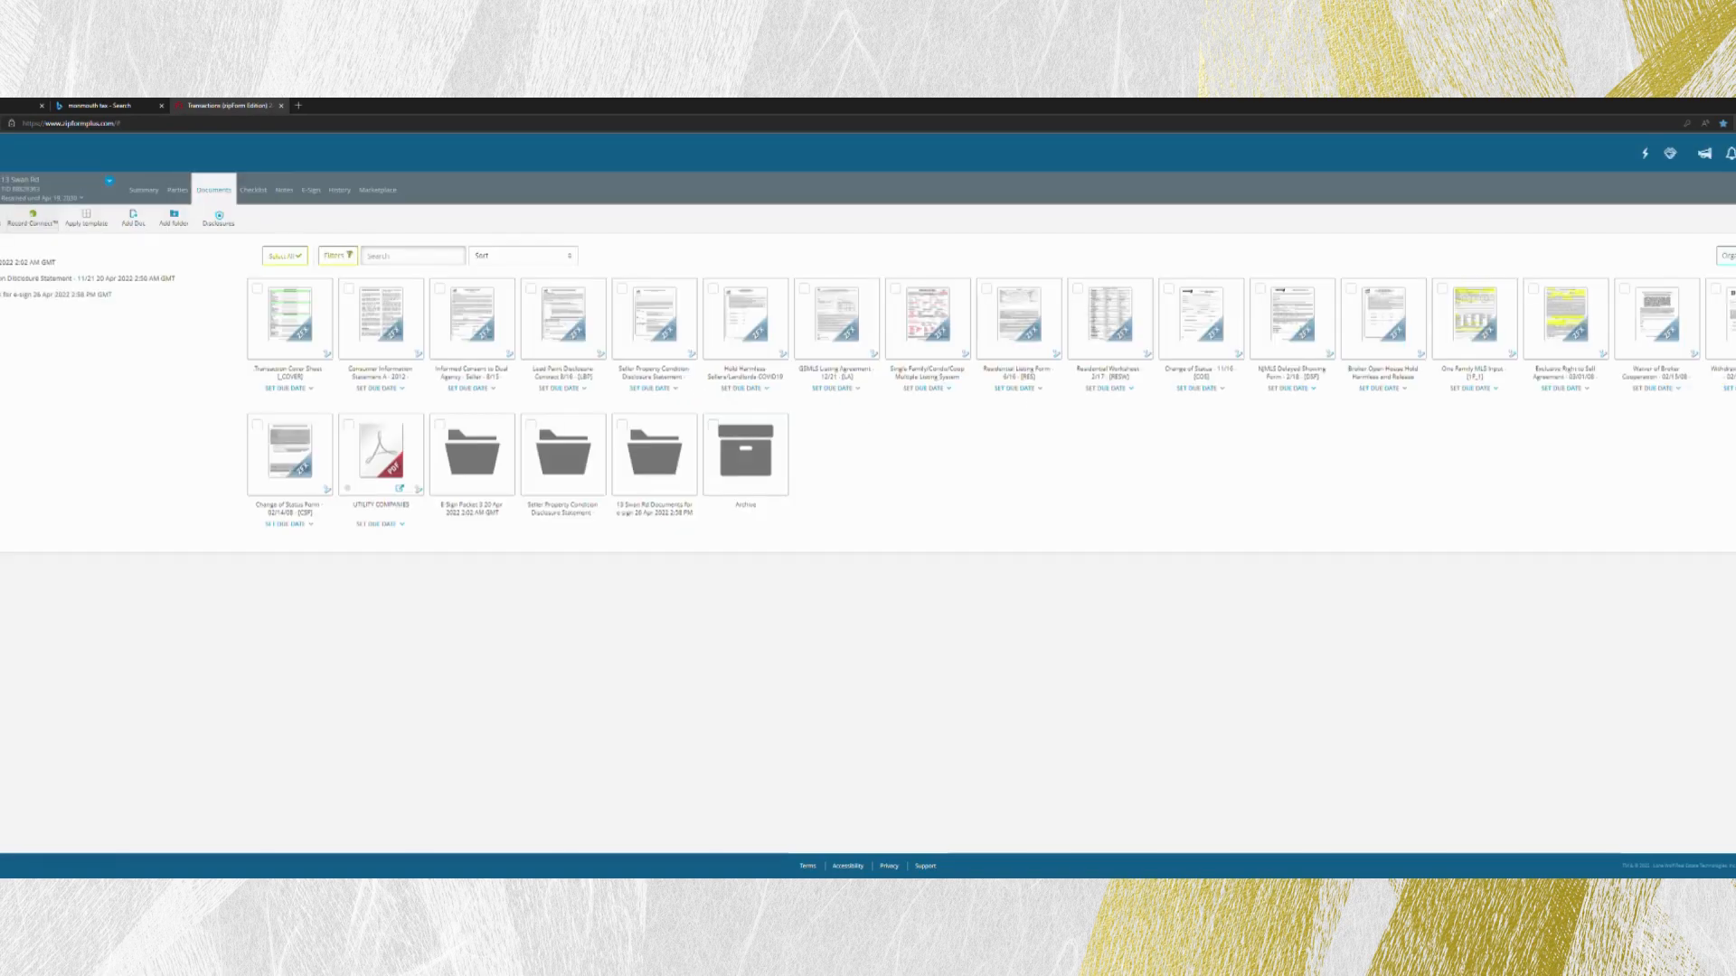
click(848, 335)
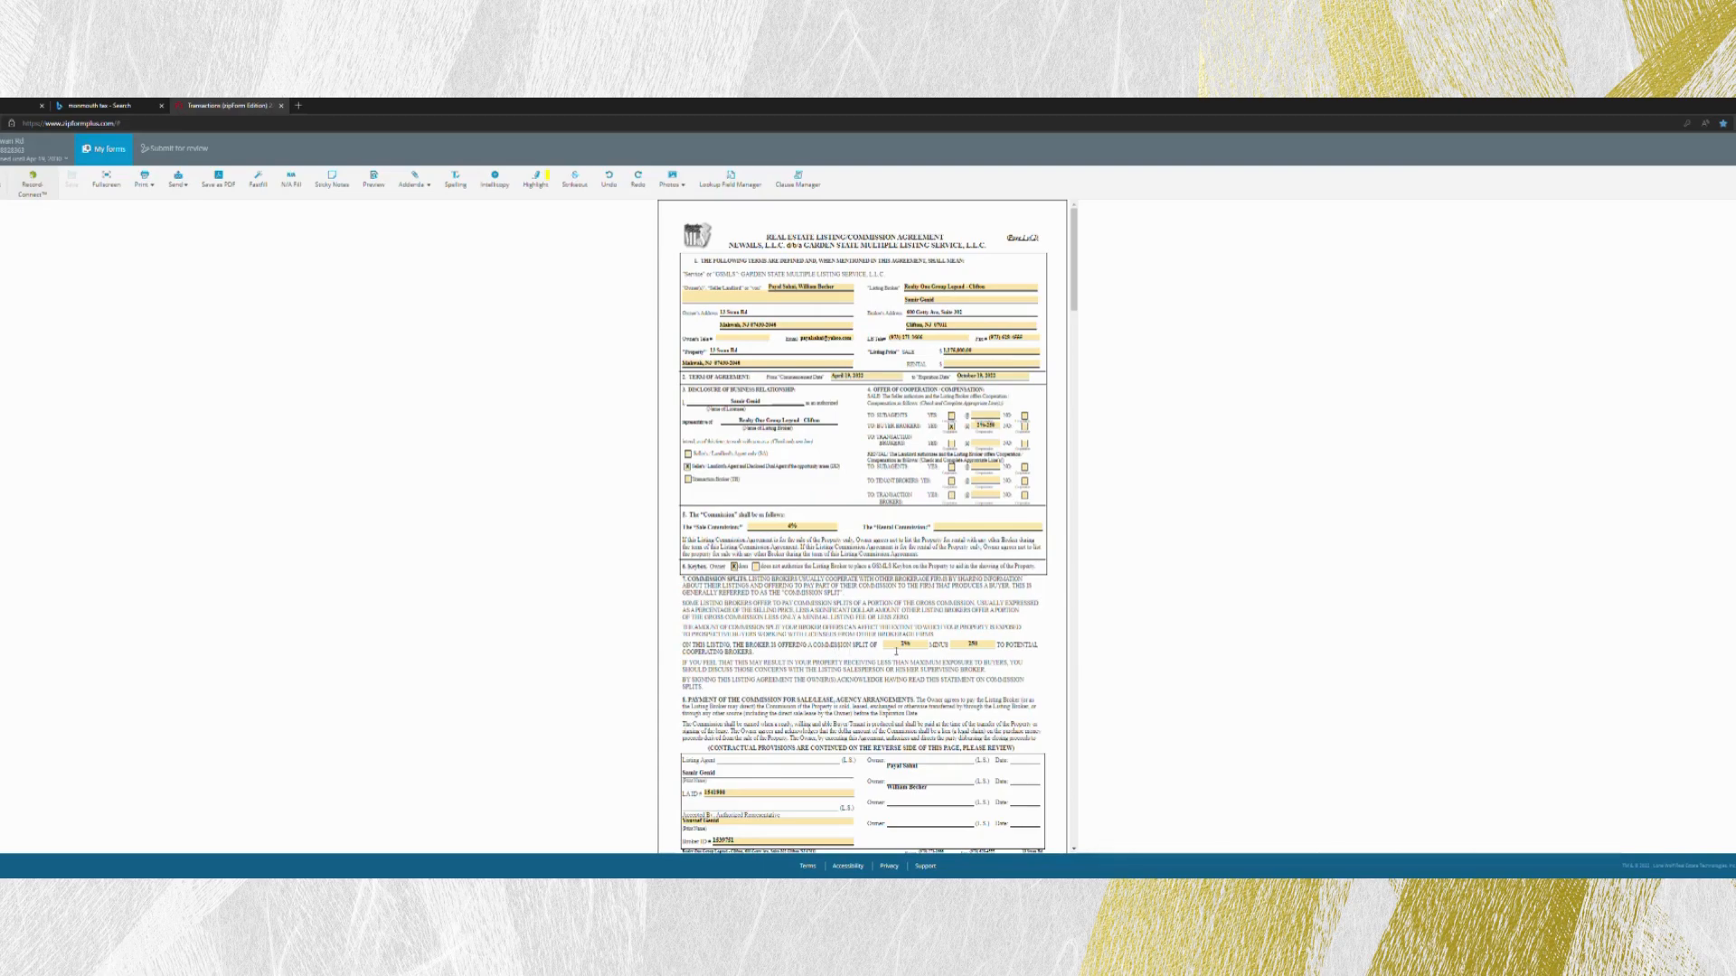
scroll(898, 651, down, 1)
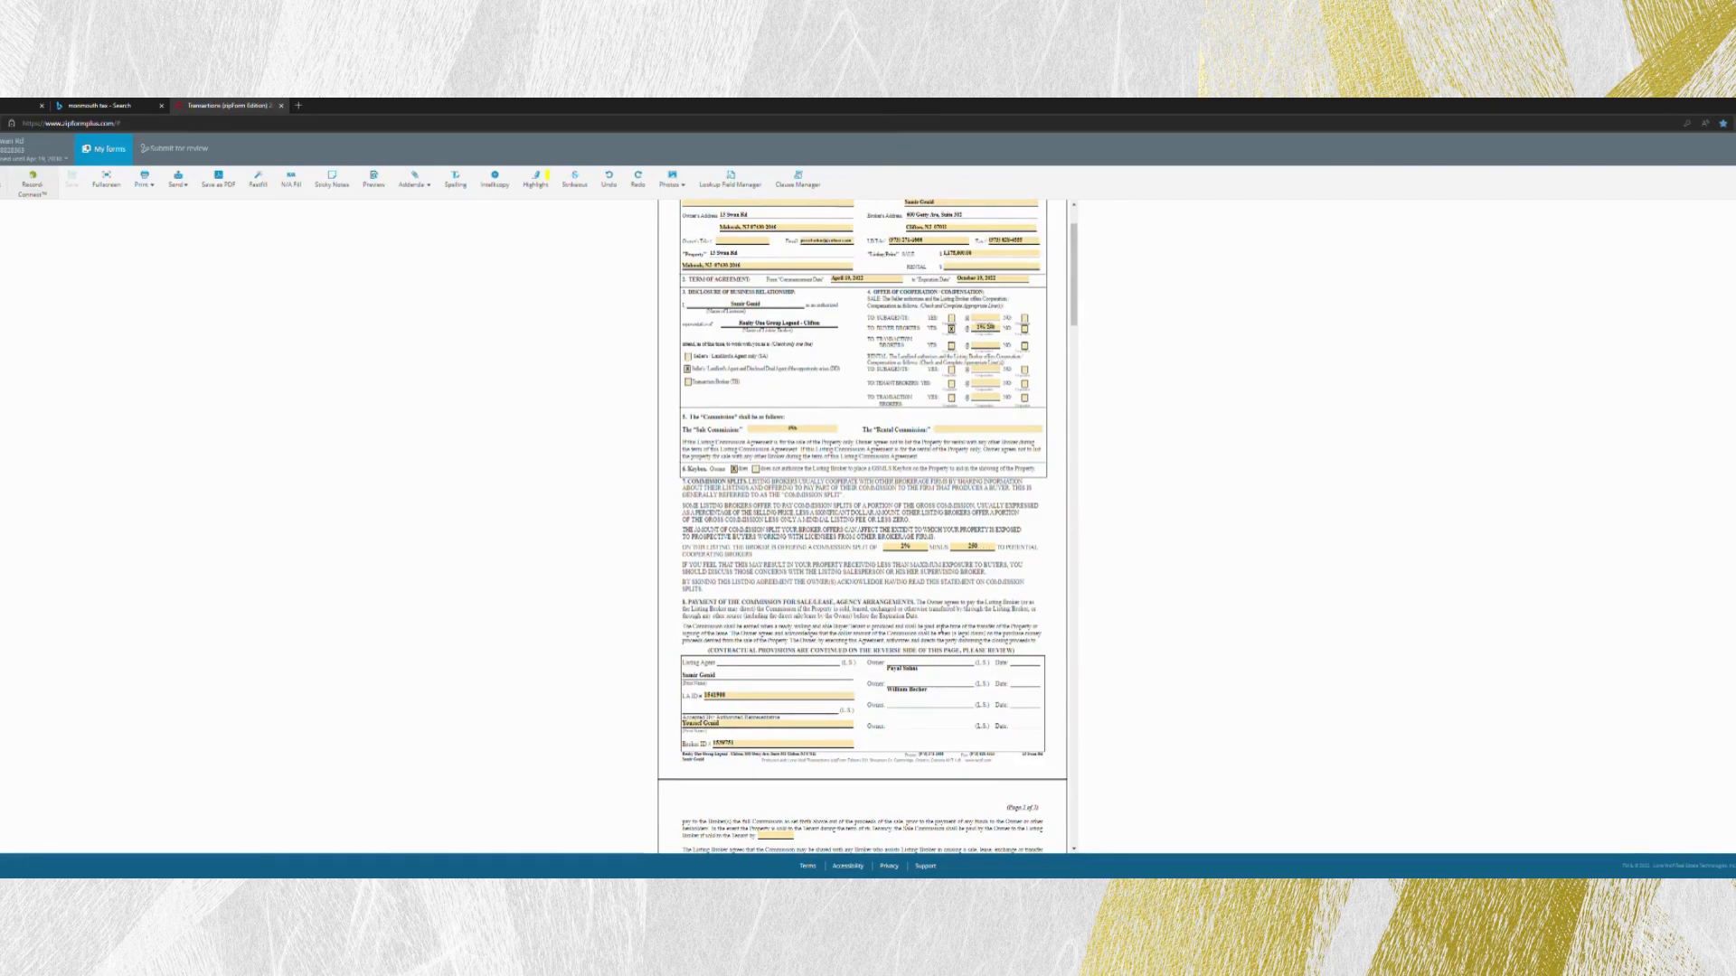
scroll(725, 475, down, 2)
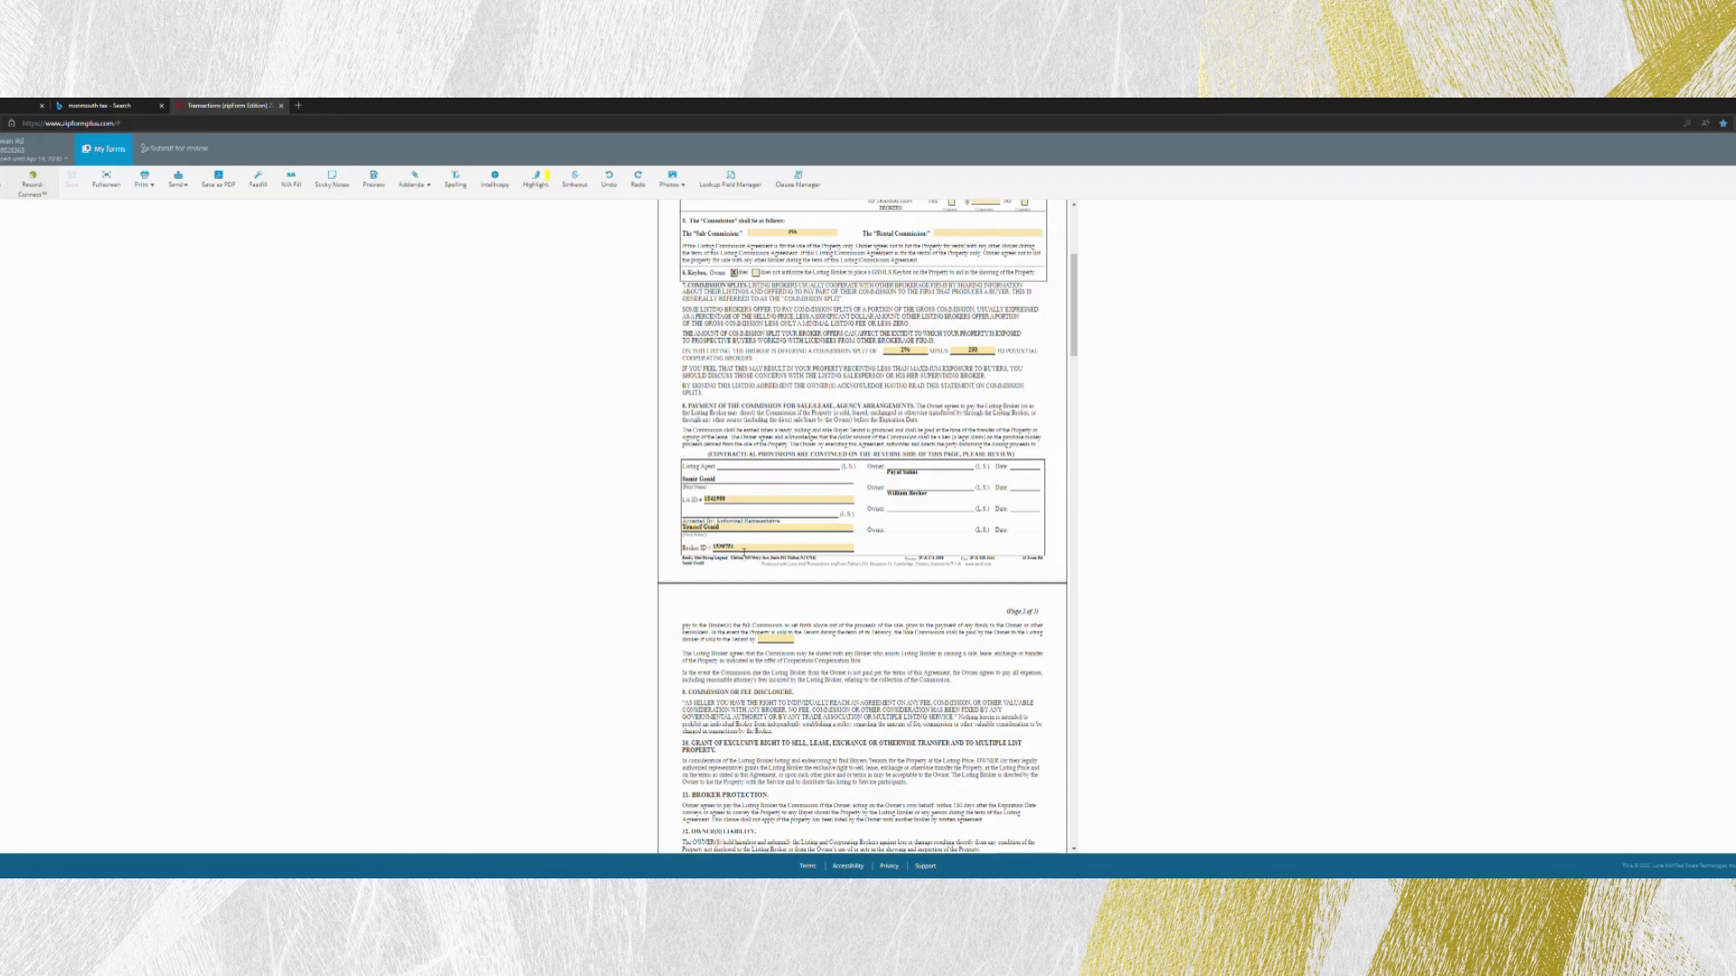
scroll(860, 579, down, 1)
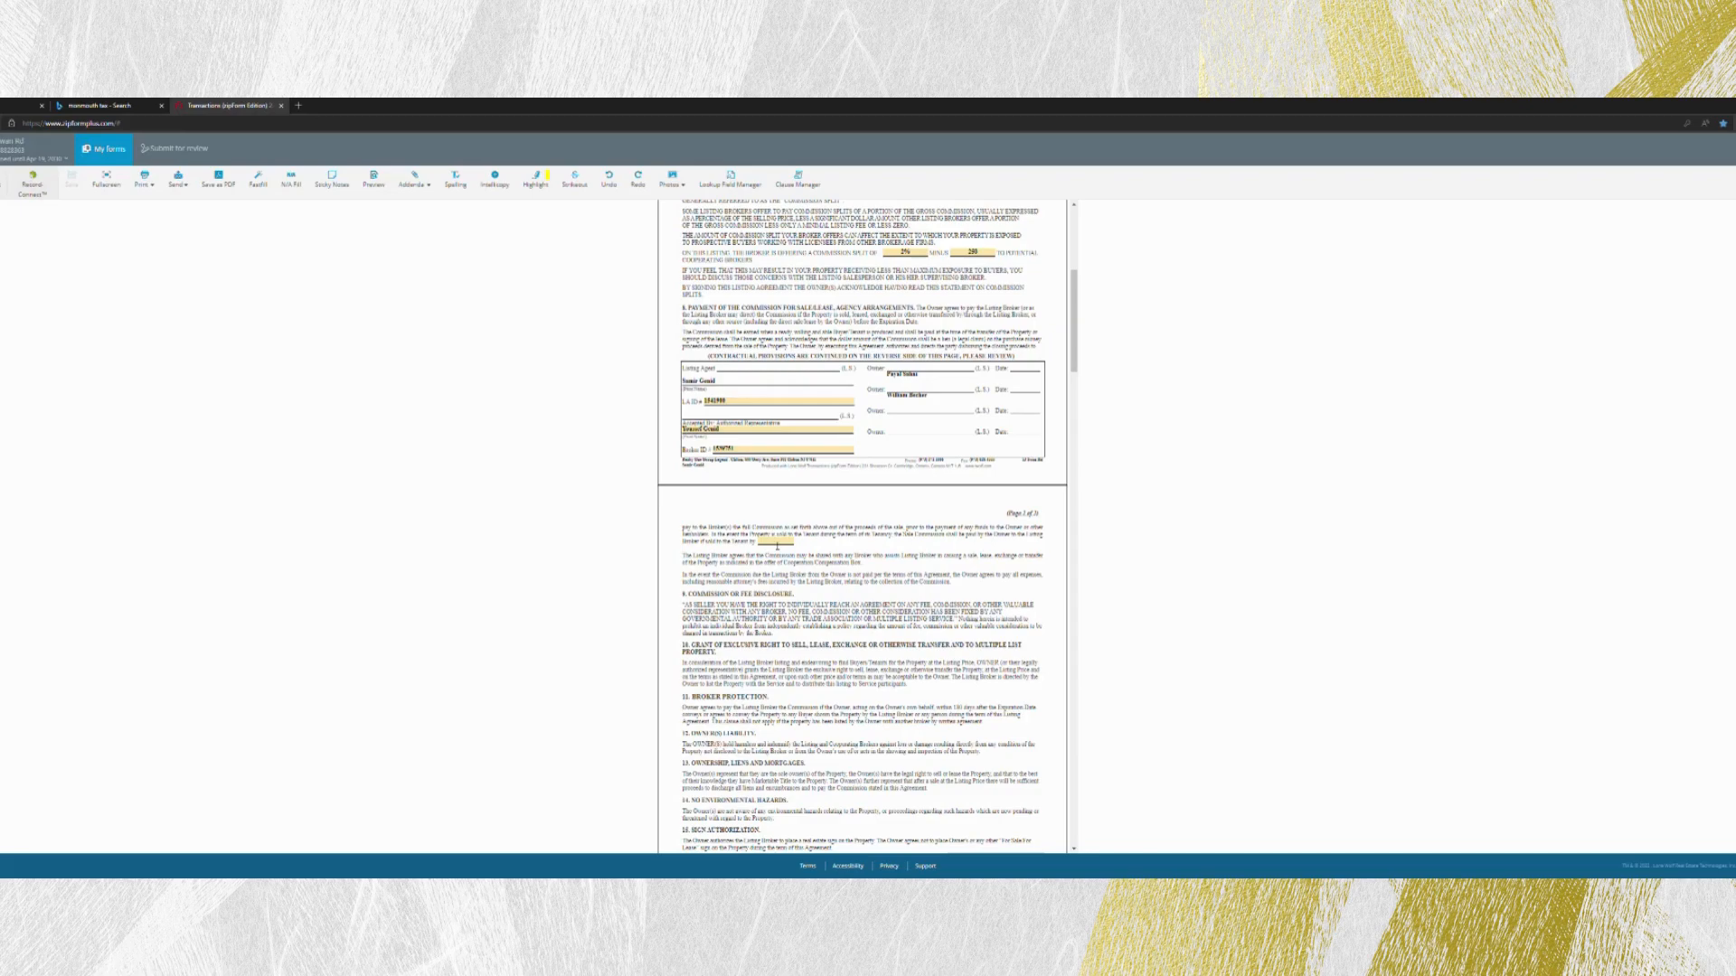
- Check the blank date field on page 2 of the listing agreement and read through the attached anti-discrimination notice
click(777, 541)
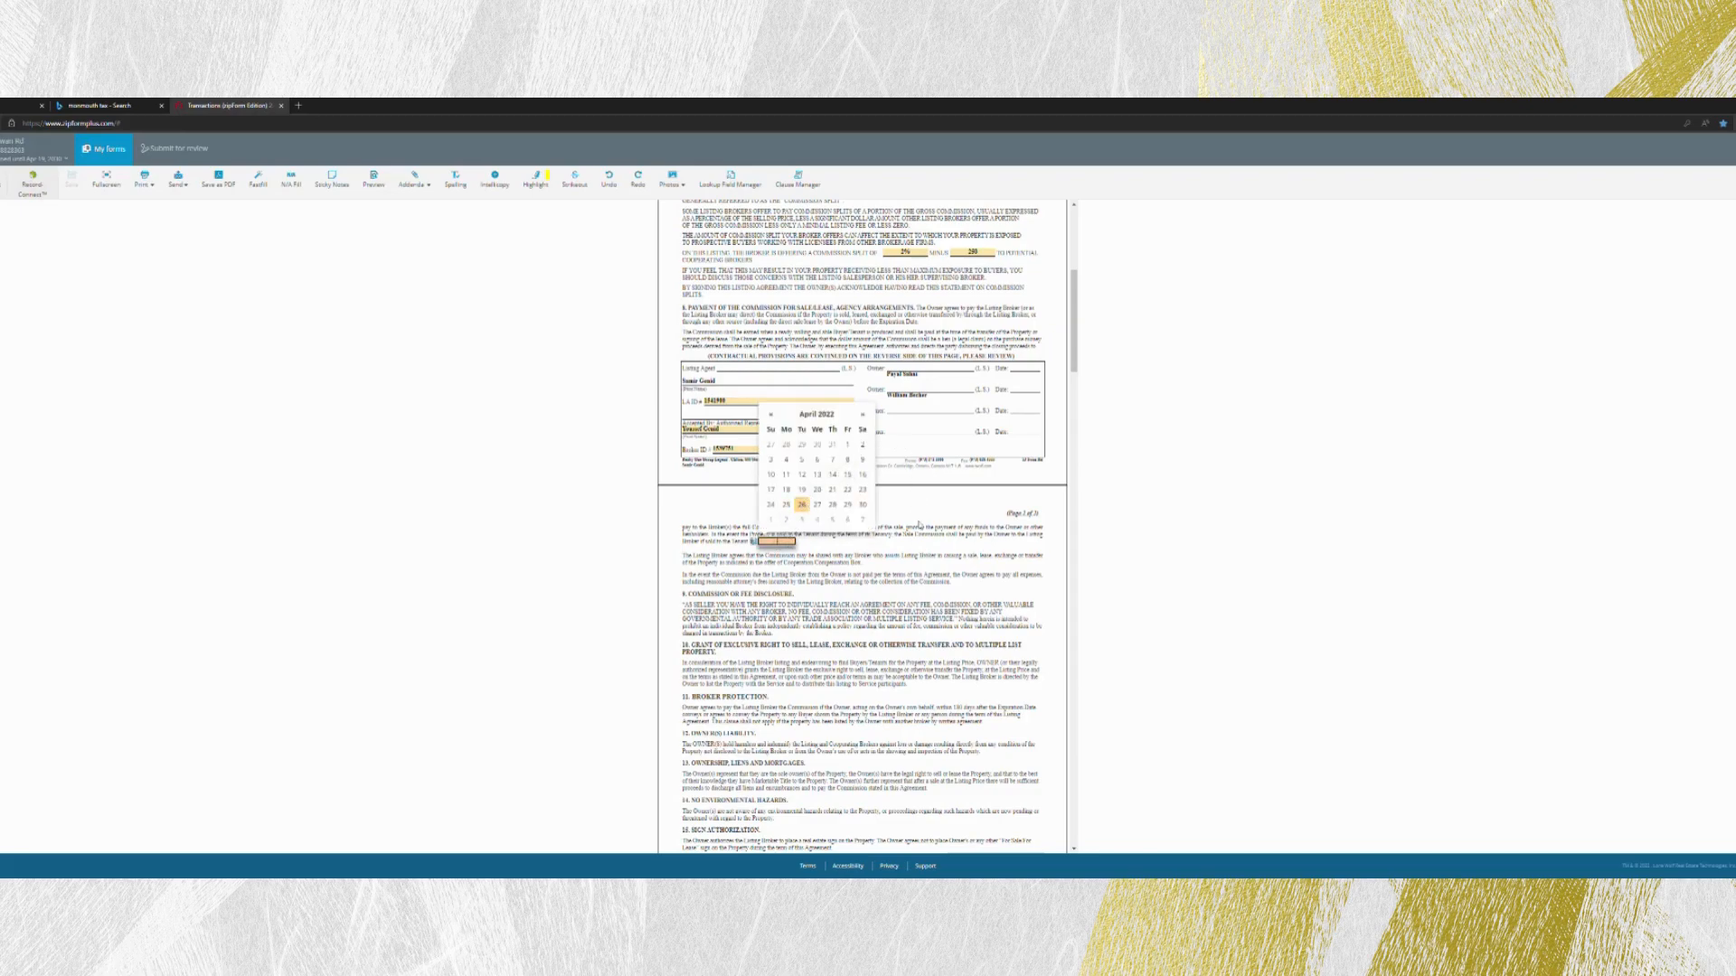
click(920, 526)
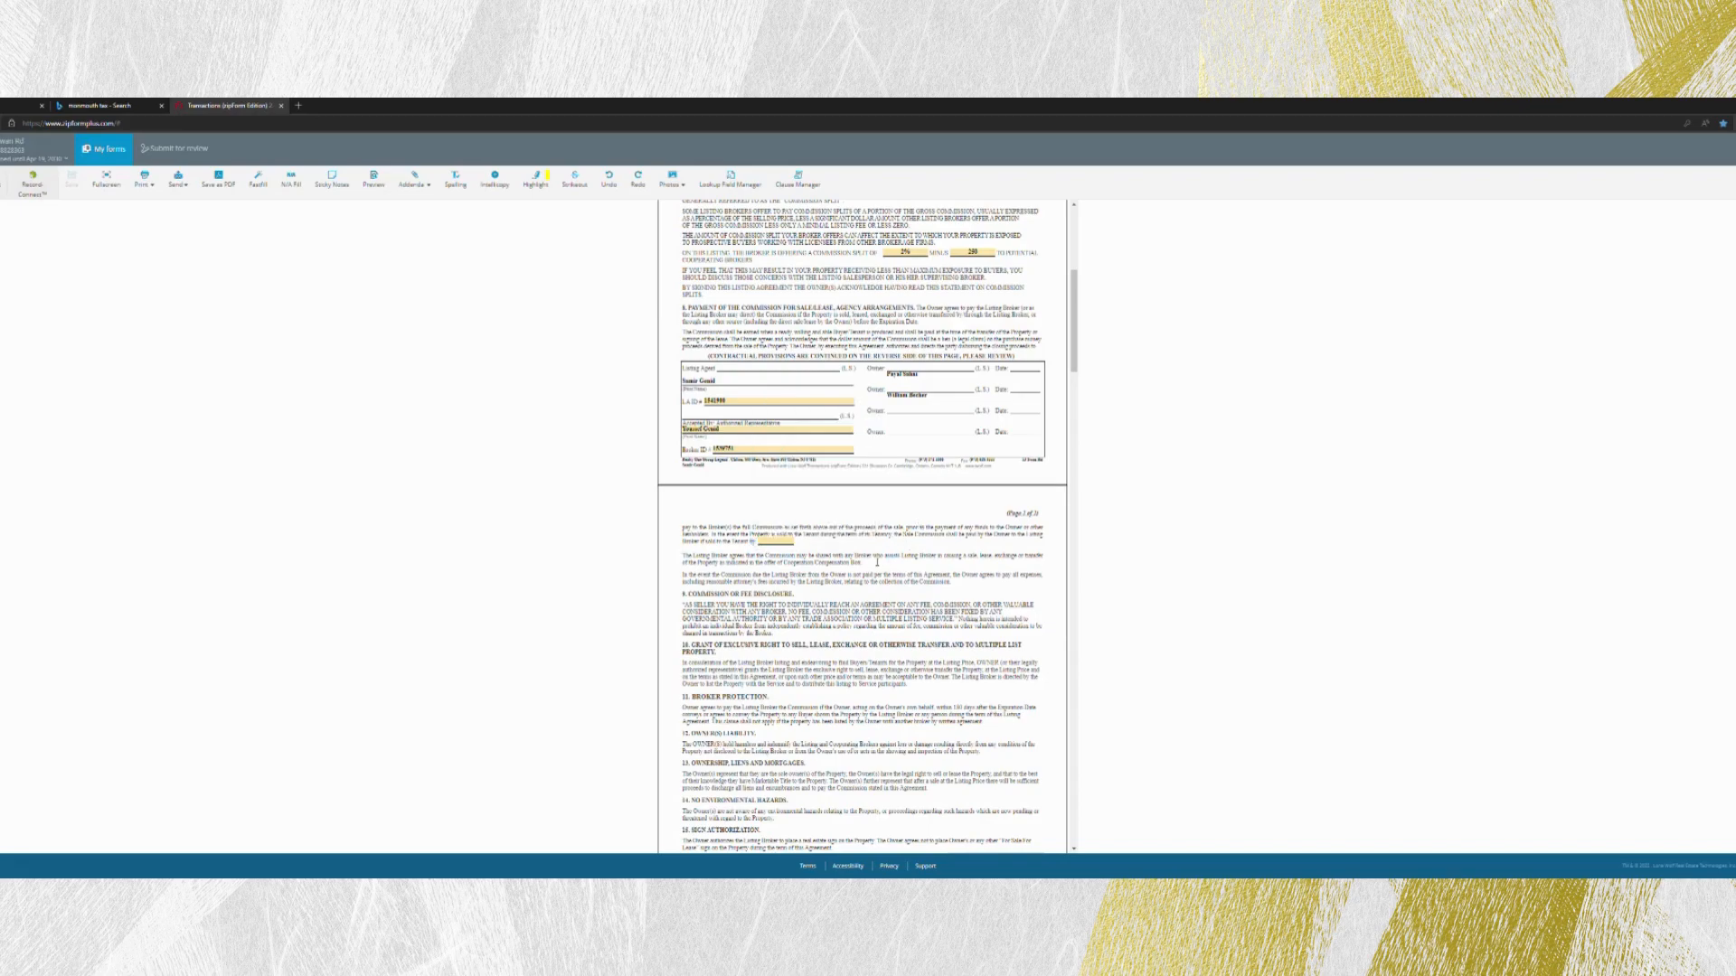
scroll(876, 562, down, 10)
scroll(868, 567, down, 7)
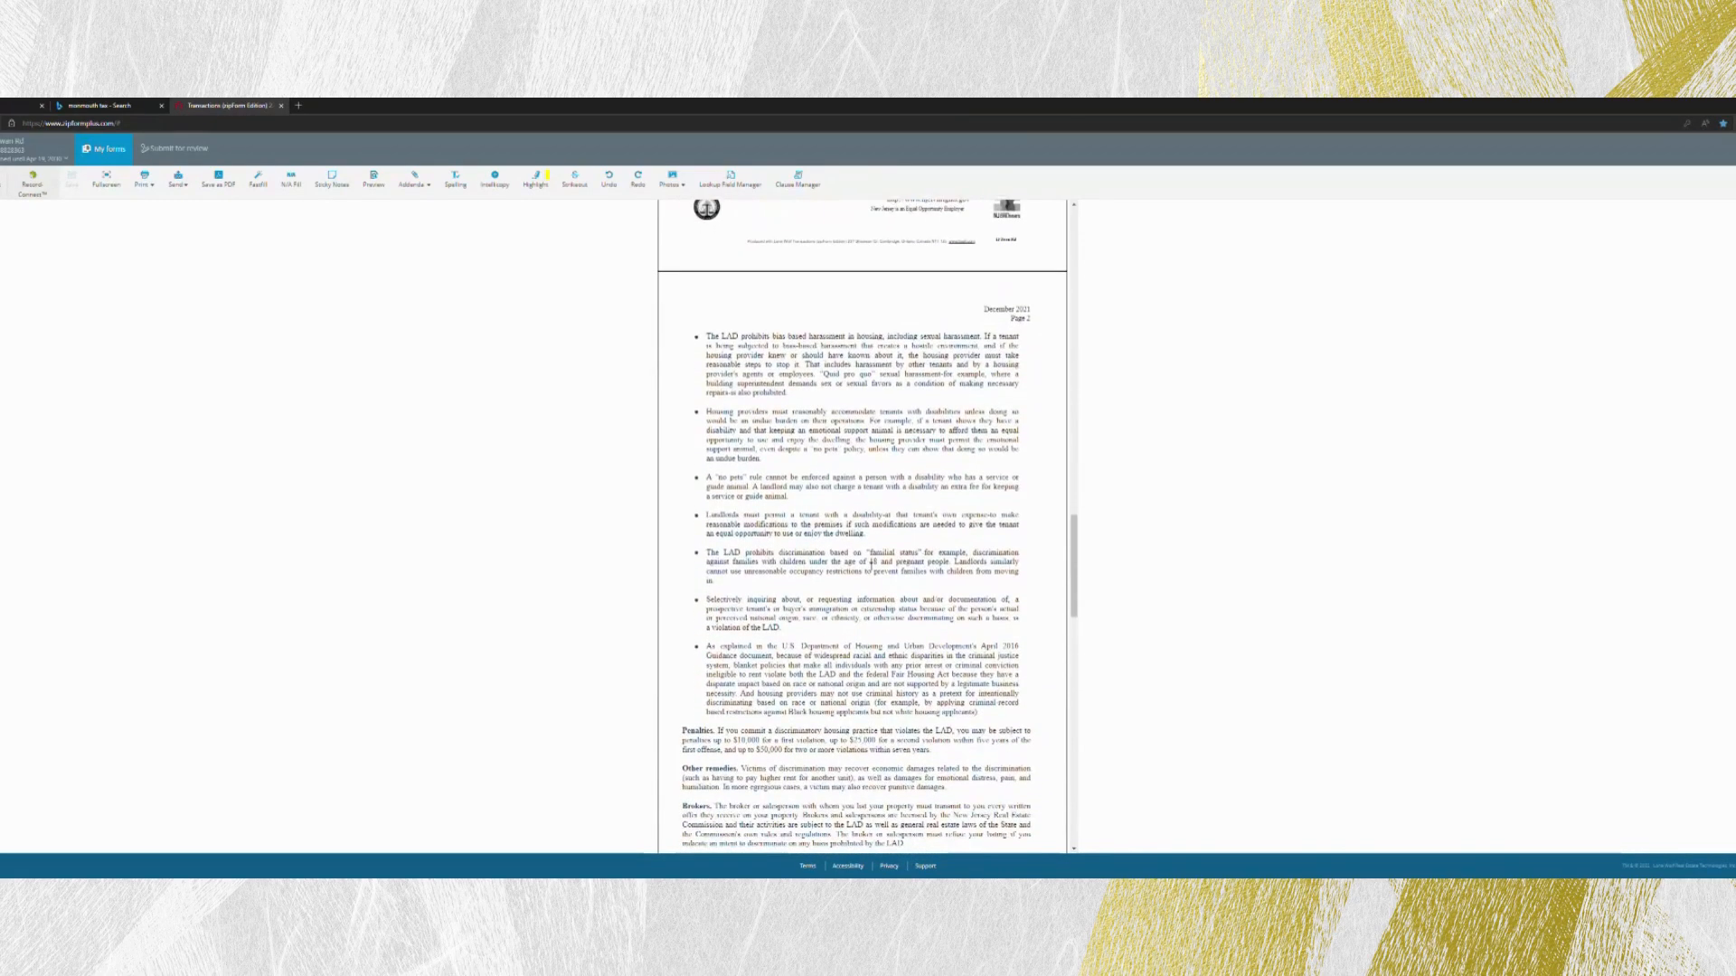
scroll(872, 562, up, 6)
scroll(865, 567, down, 10)
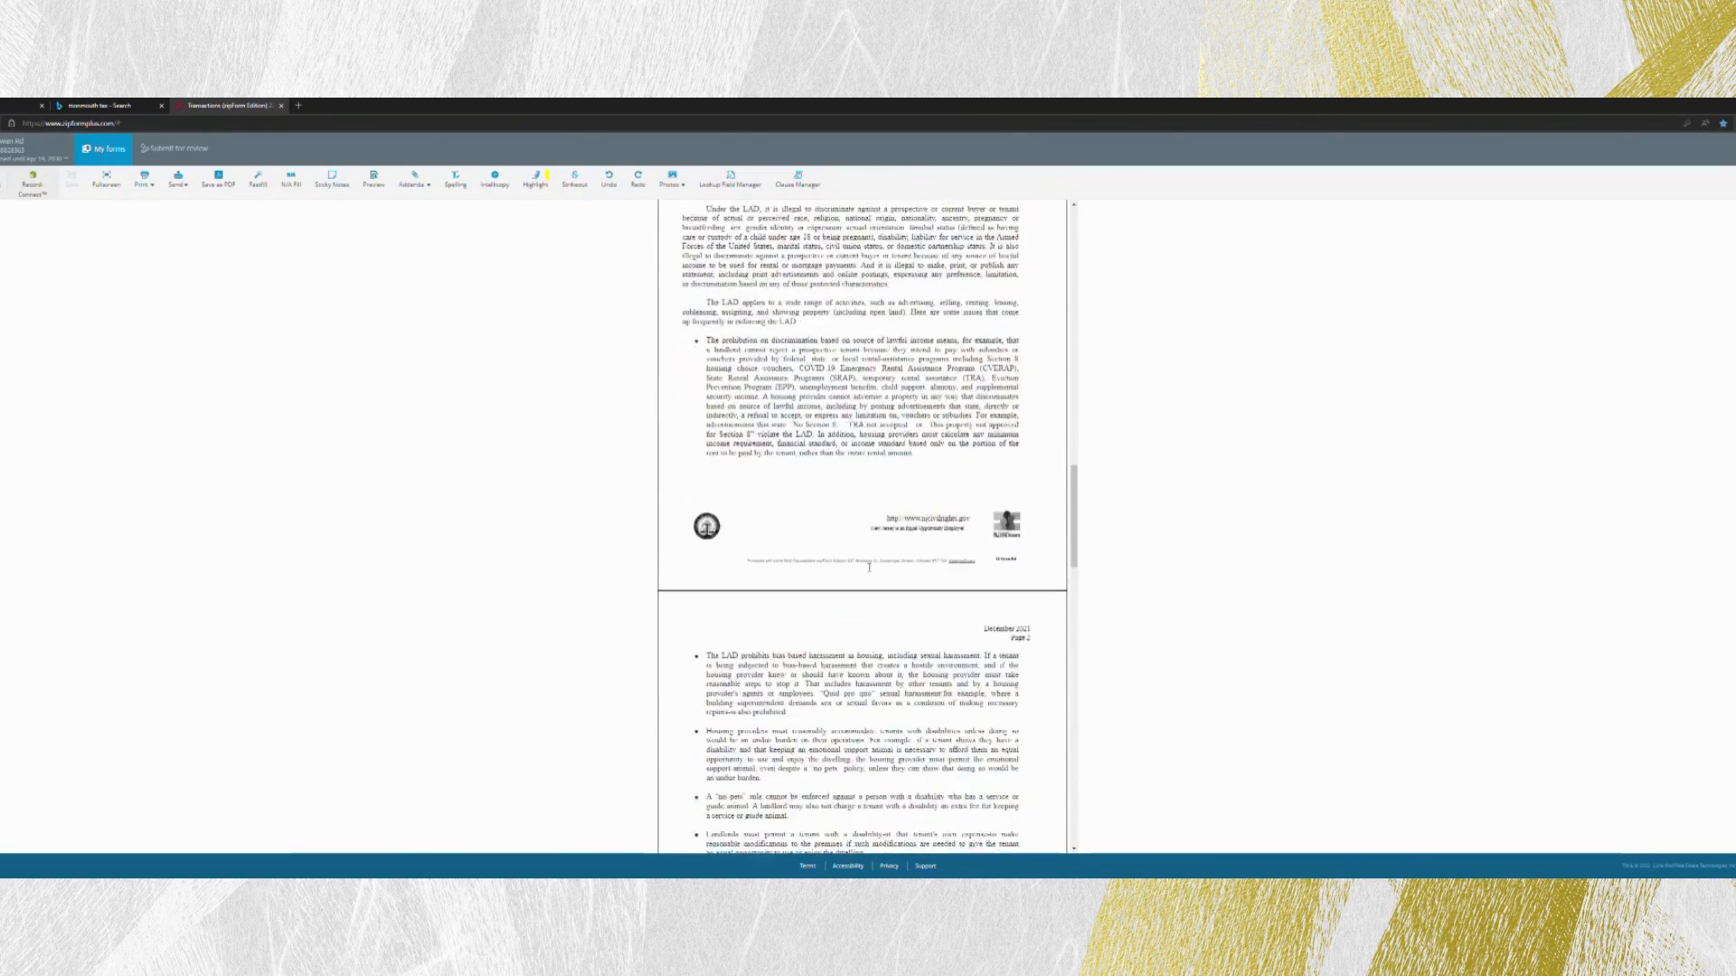
scroll(868, 567, down, 5)
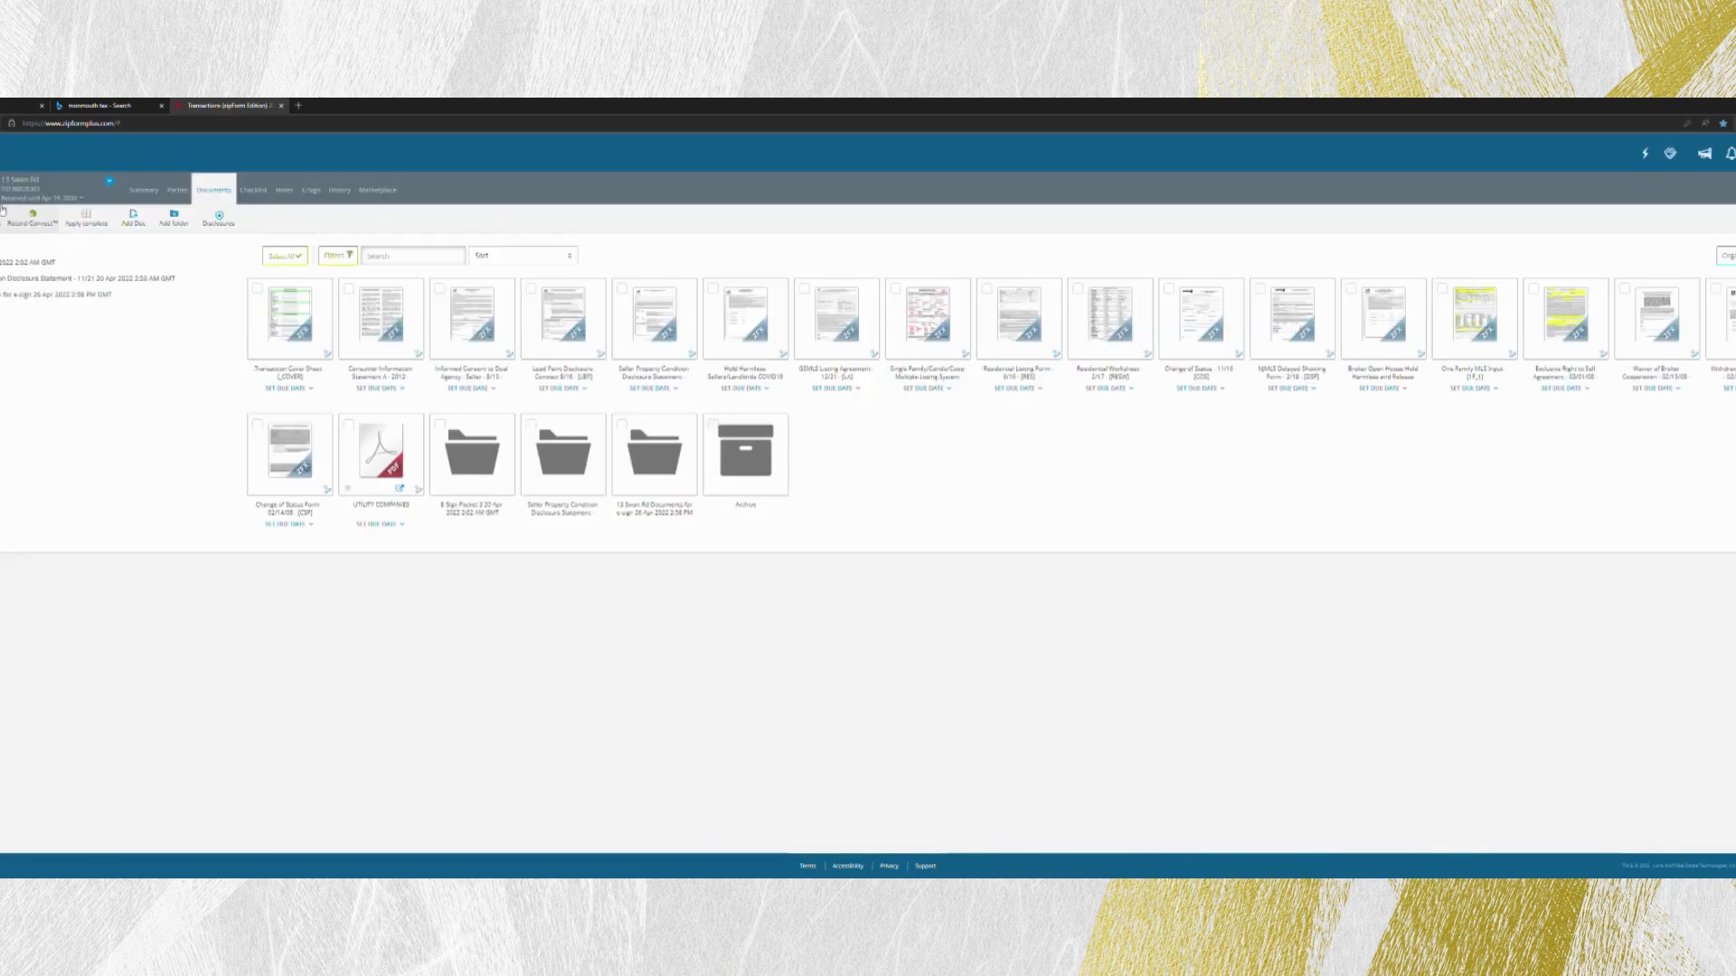
- Examine the Garden State MLS property profile sheet from property information through office information and the signature block, and return to the documents
click(941, 343)
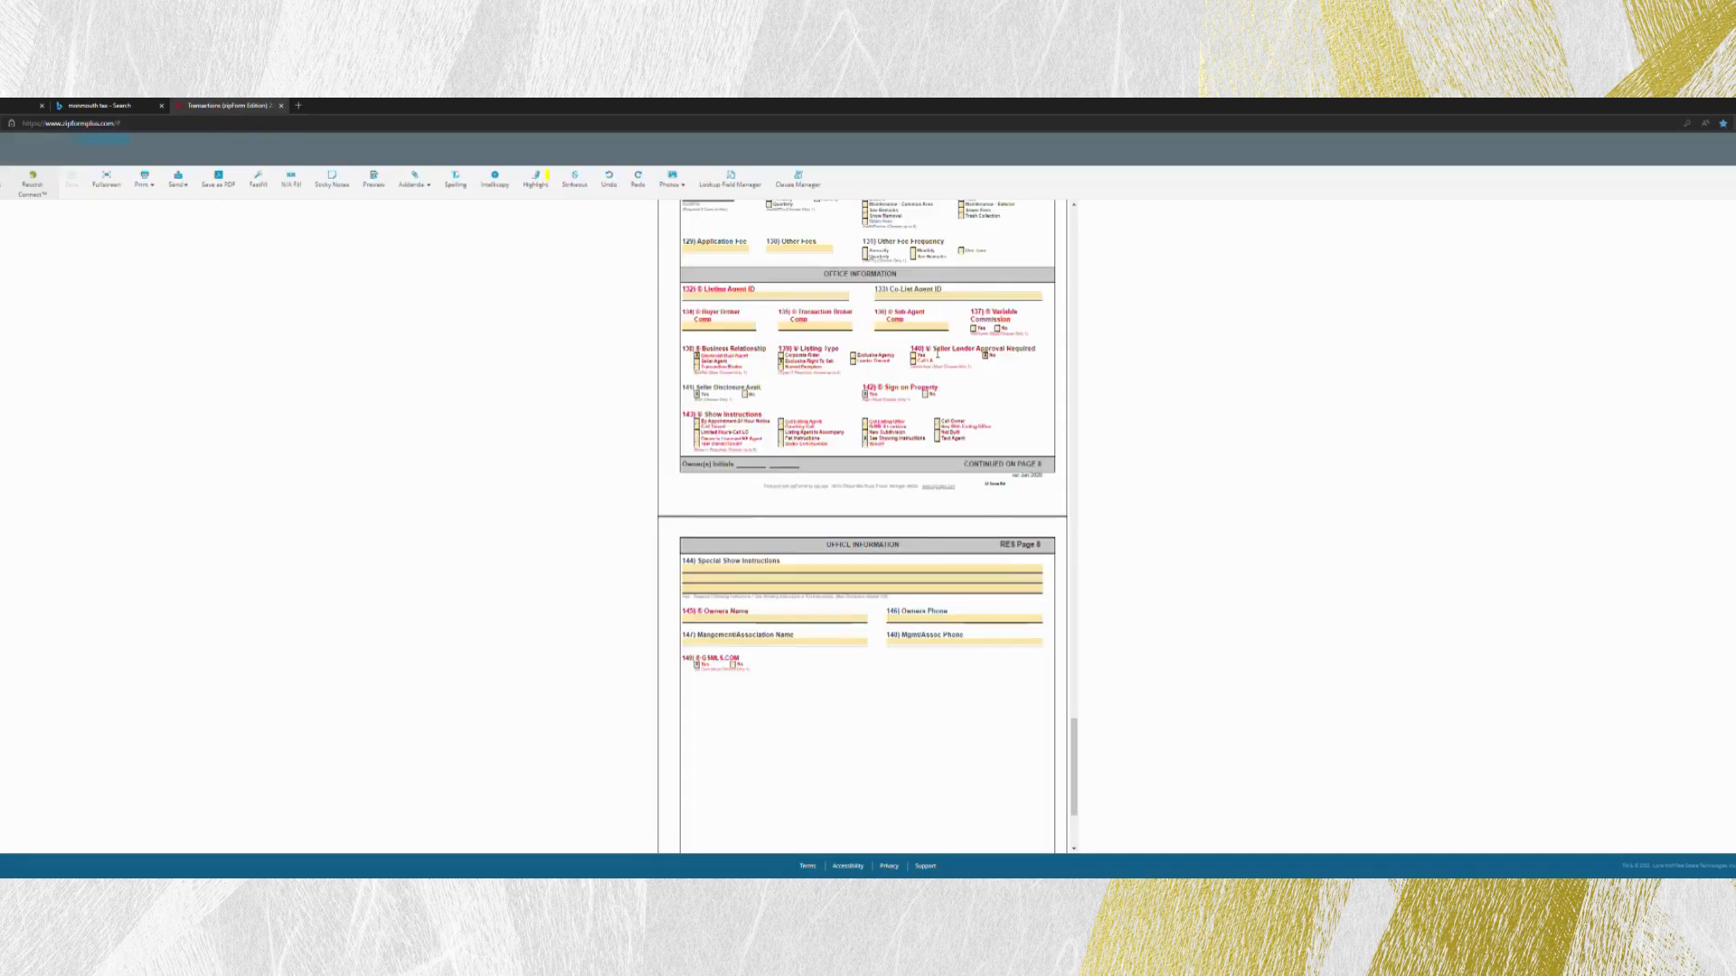
scroll(937, 354, up, 20)
scroll(941, 465, up, 10)
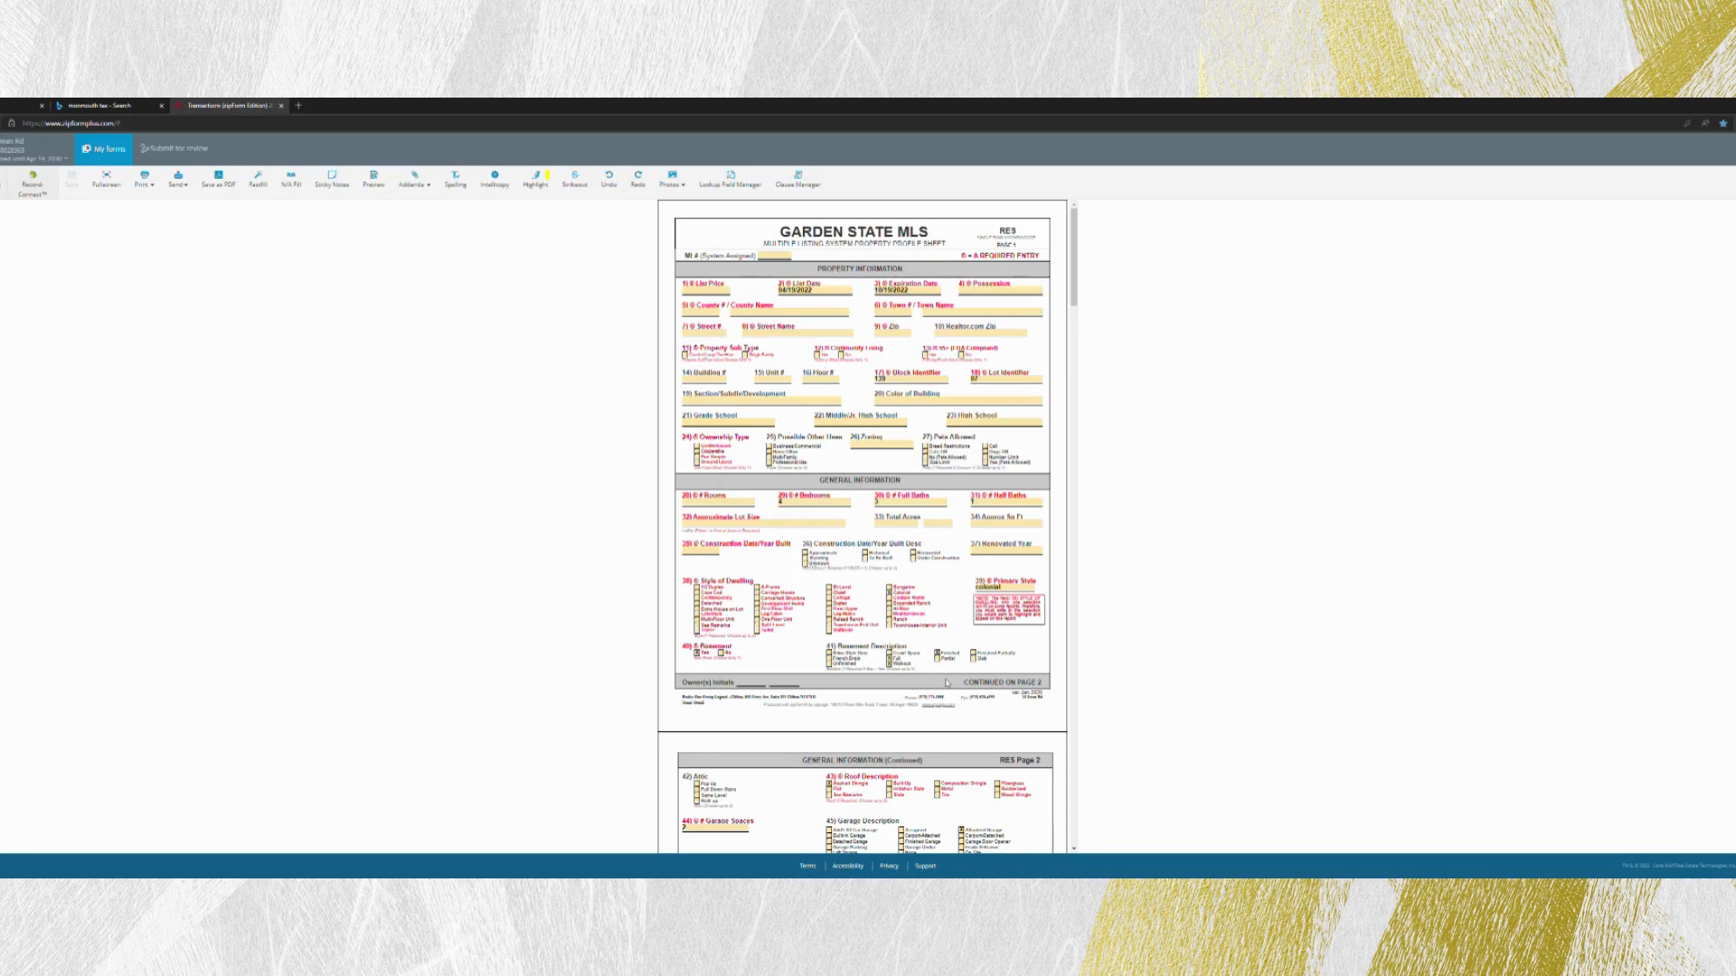
scroll(931, 669, down, 3)
scroll(927, 667, down, 20)
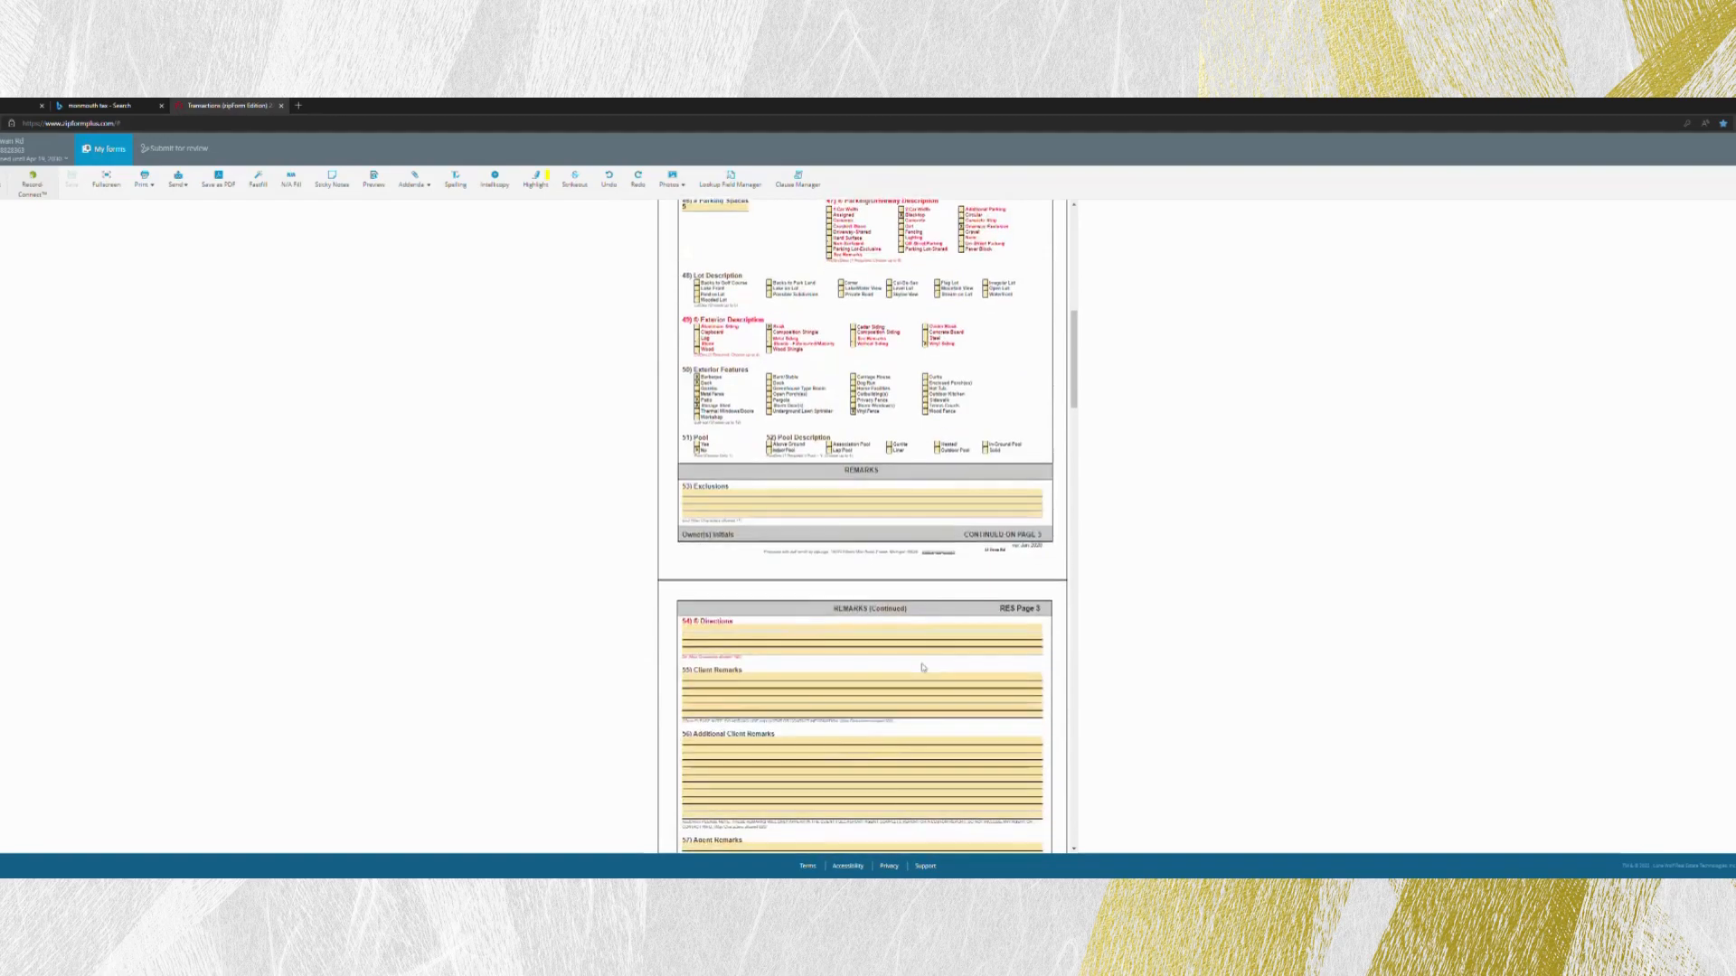
scroll(918, 669, down, 14)
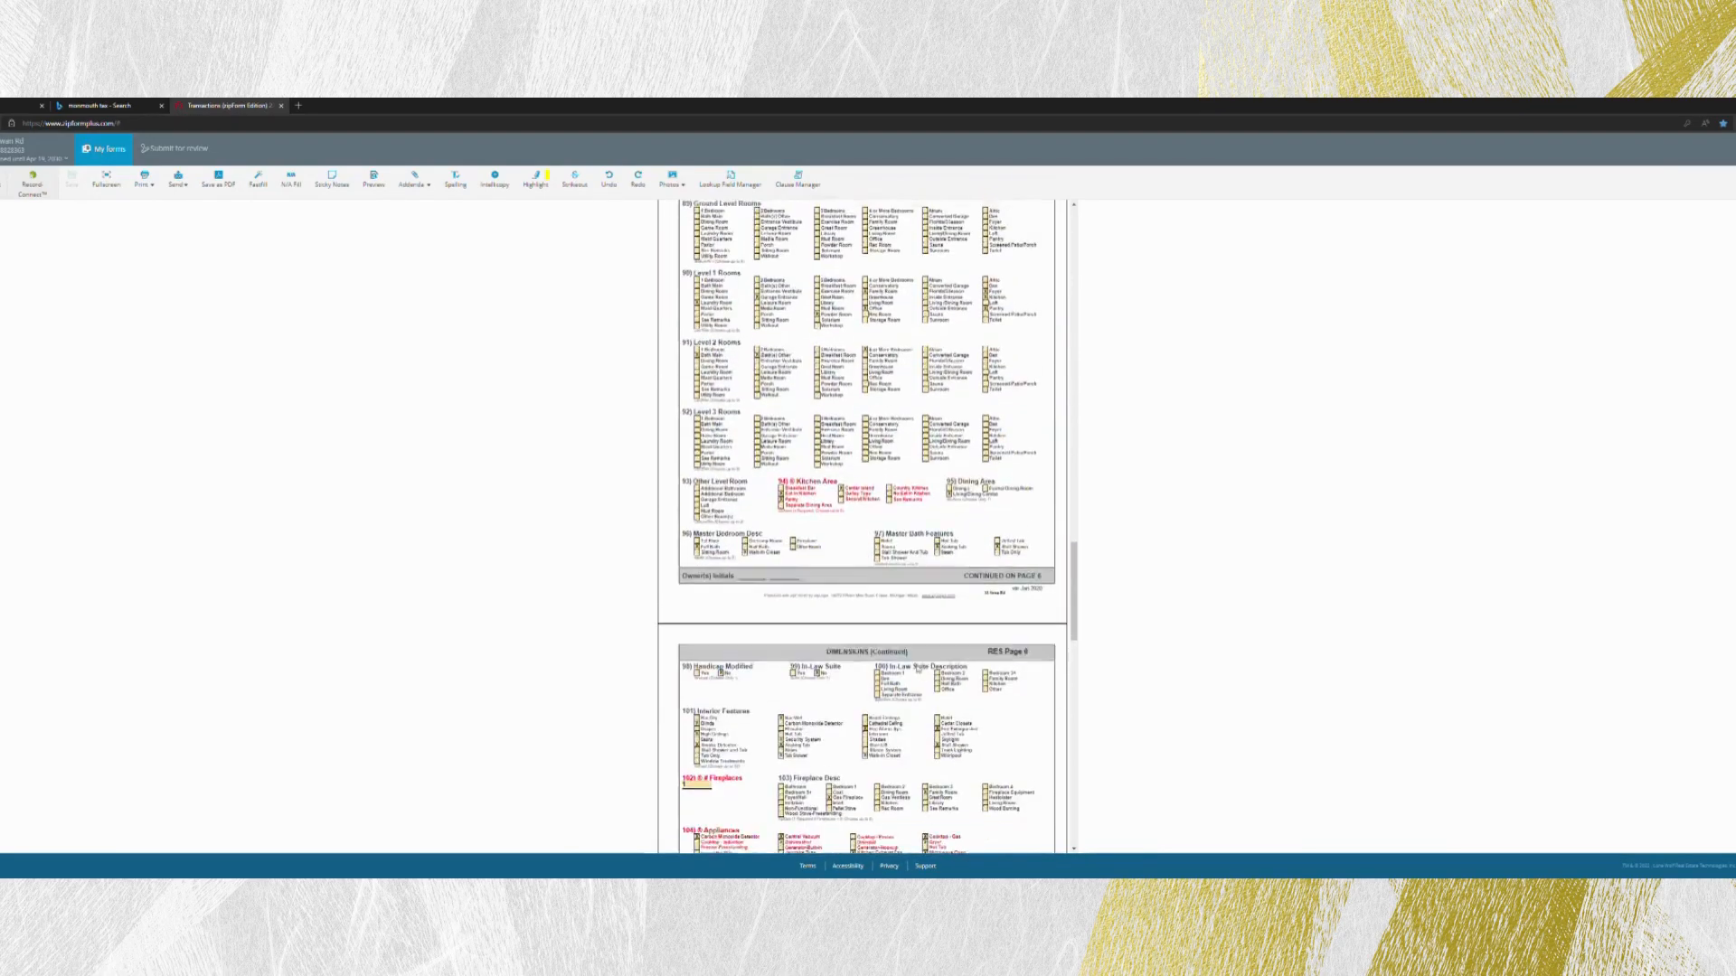
scroll(912, 669, down, 5)
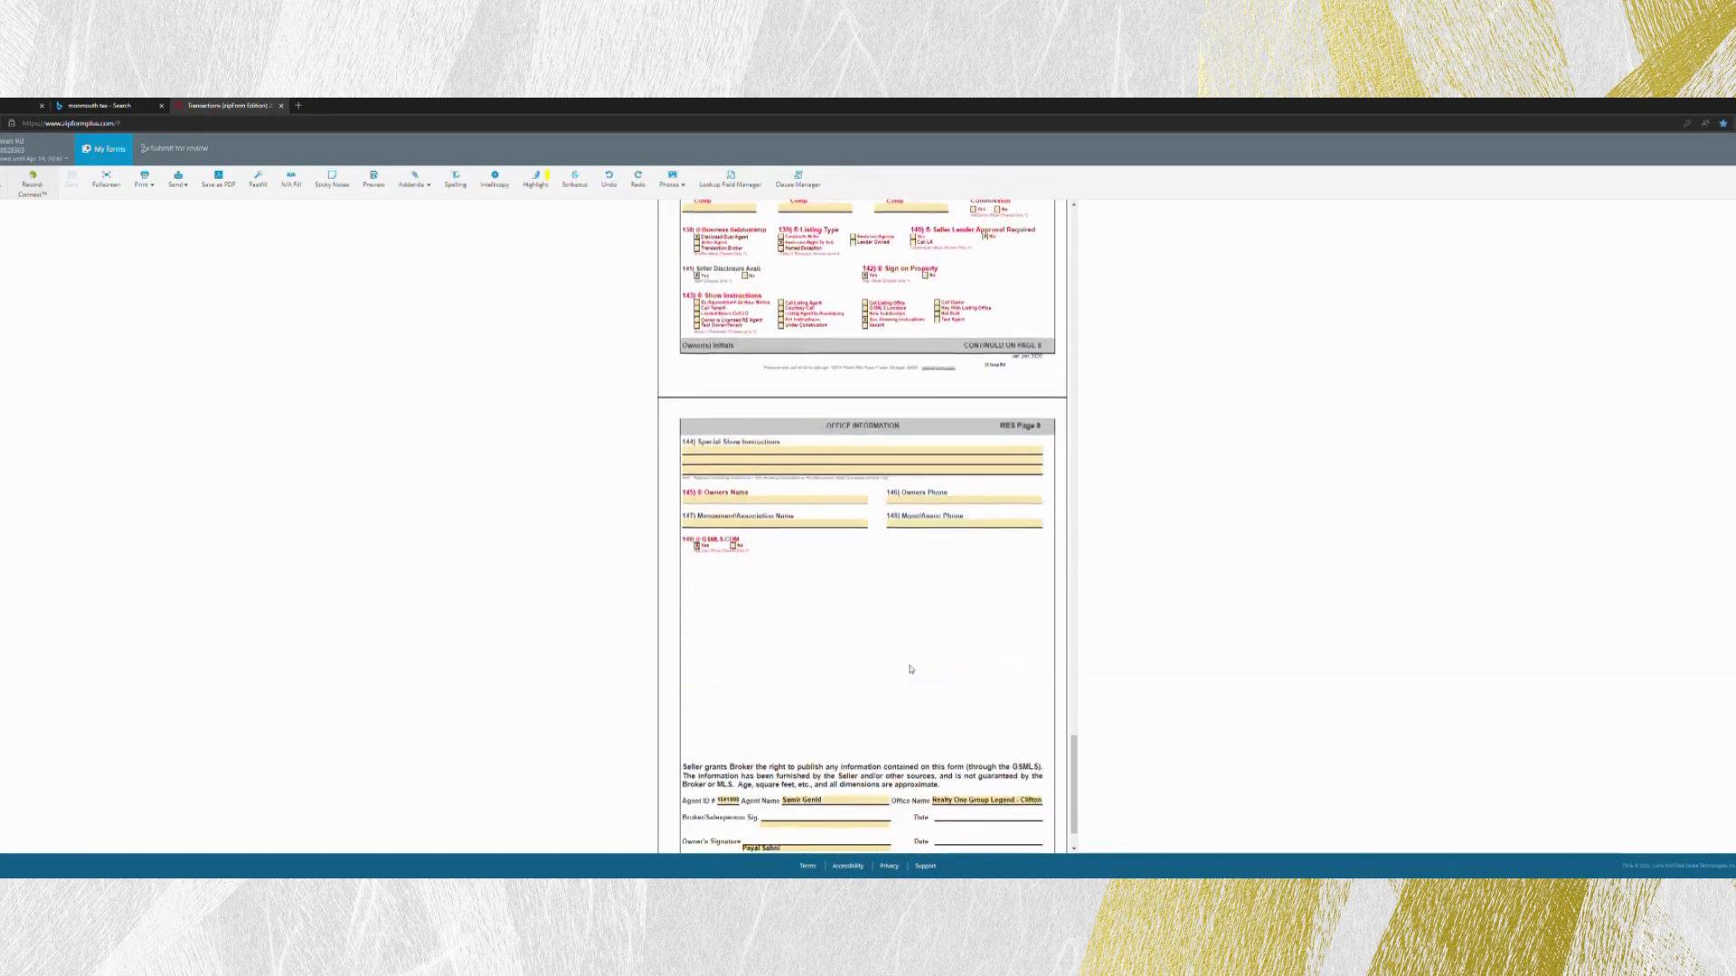
scroll(910, 669, up, 13)
scroll(911, 669, up, 20)
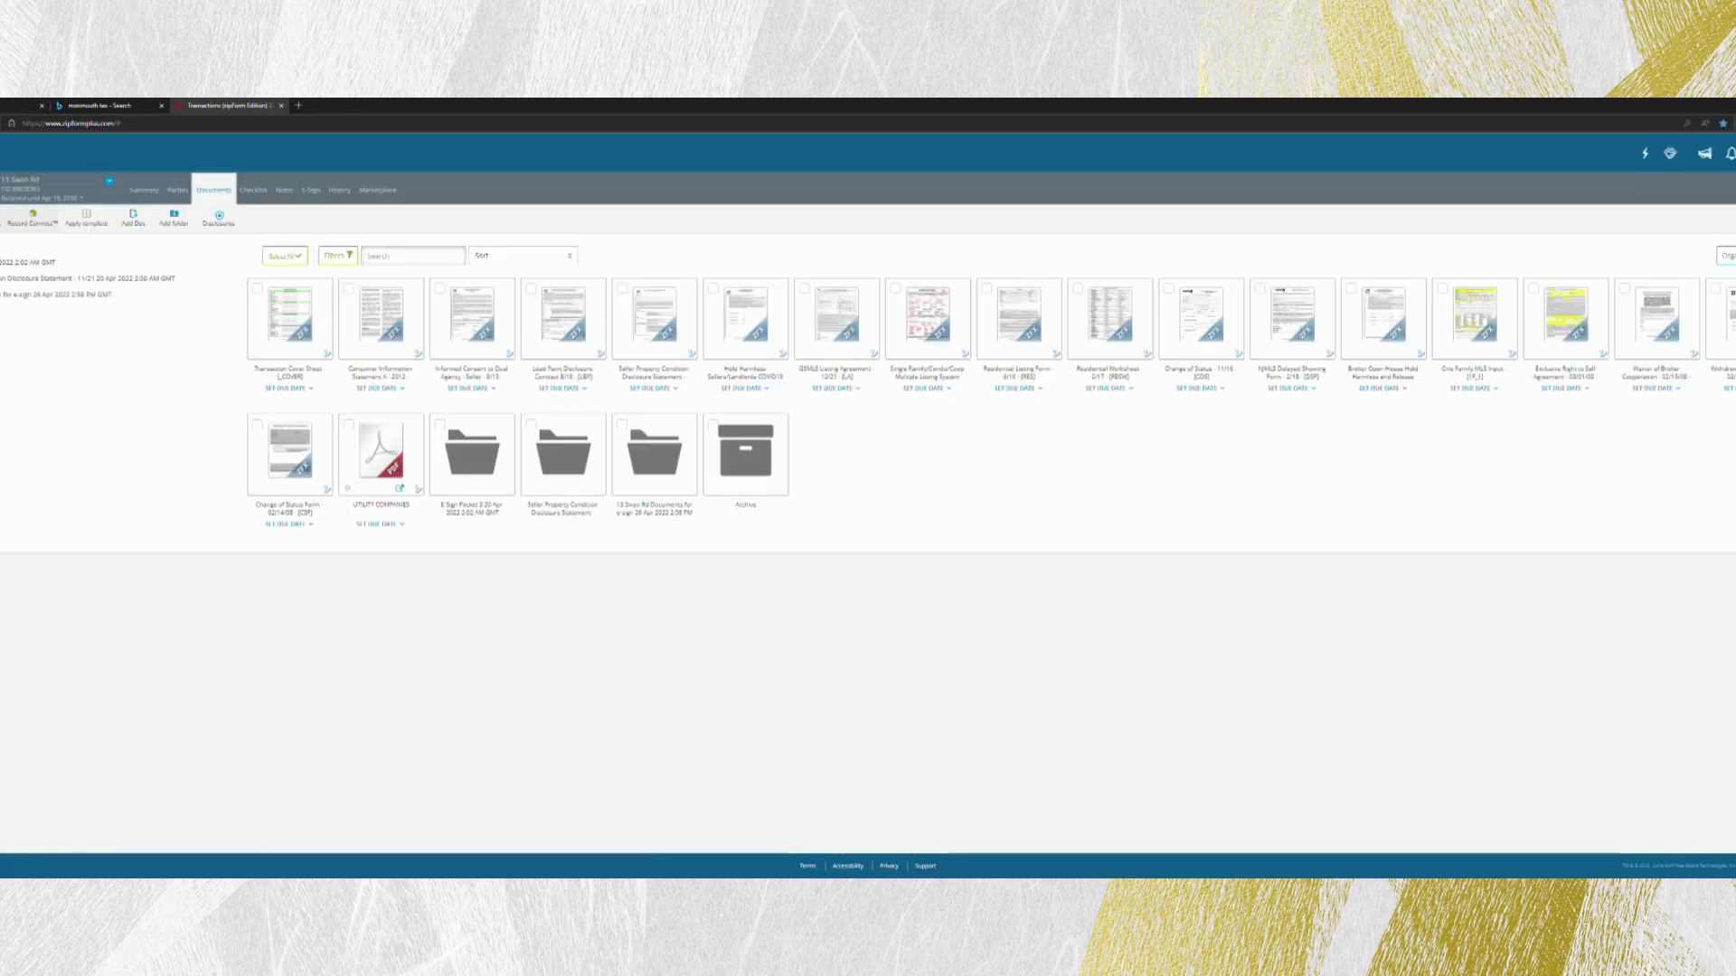
- View the Residential Listing Form, and look up the listed property's tax record by street address in the Monmouth County assessment records search
click(1014, 335)
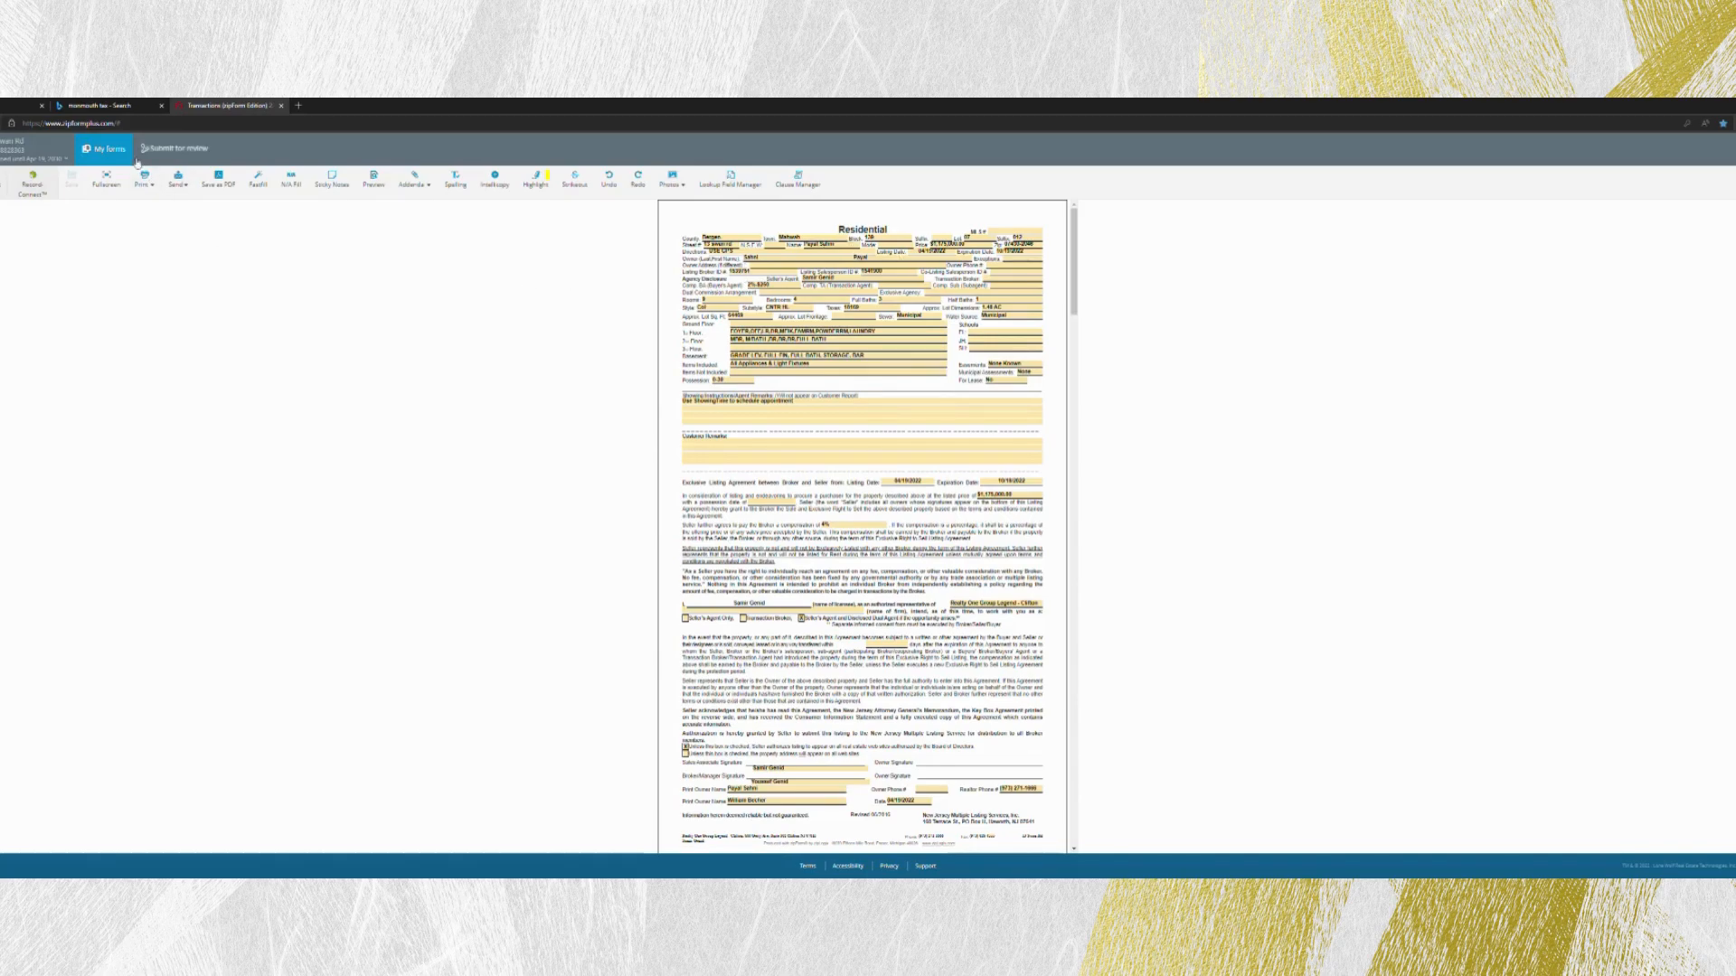
click(120, 108)
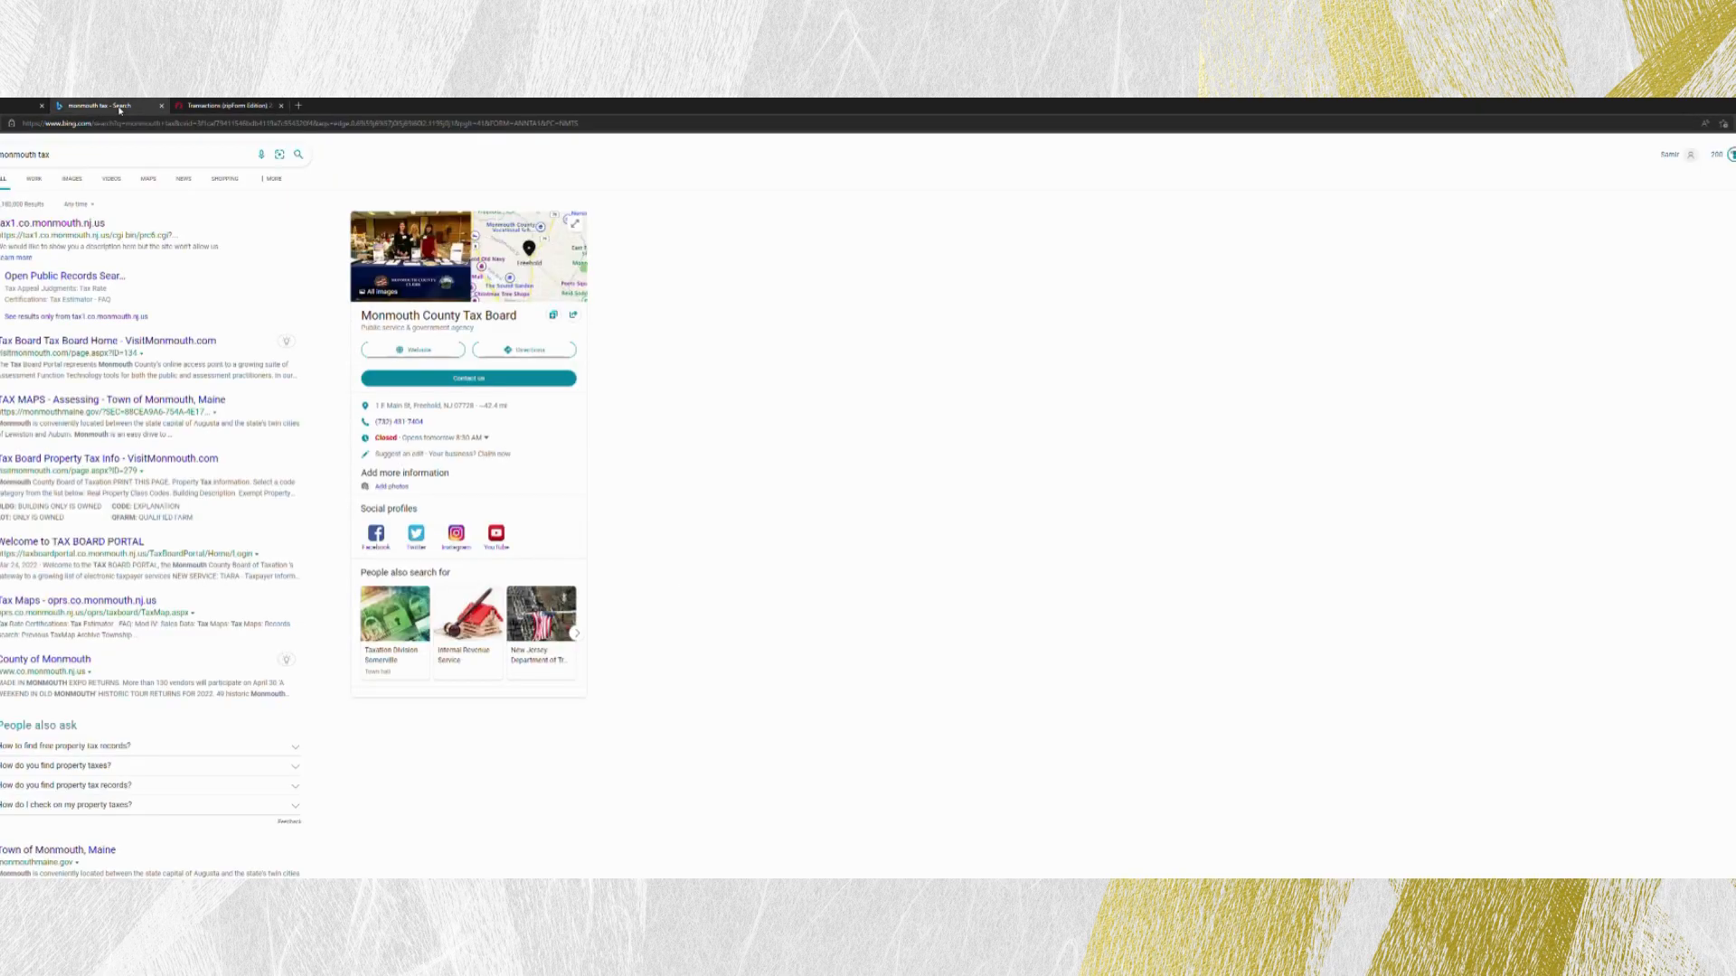
click(80, 224)
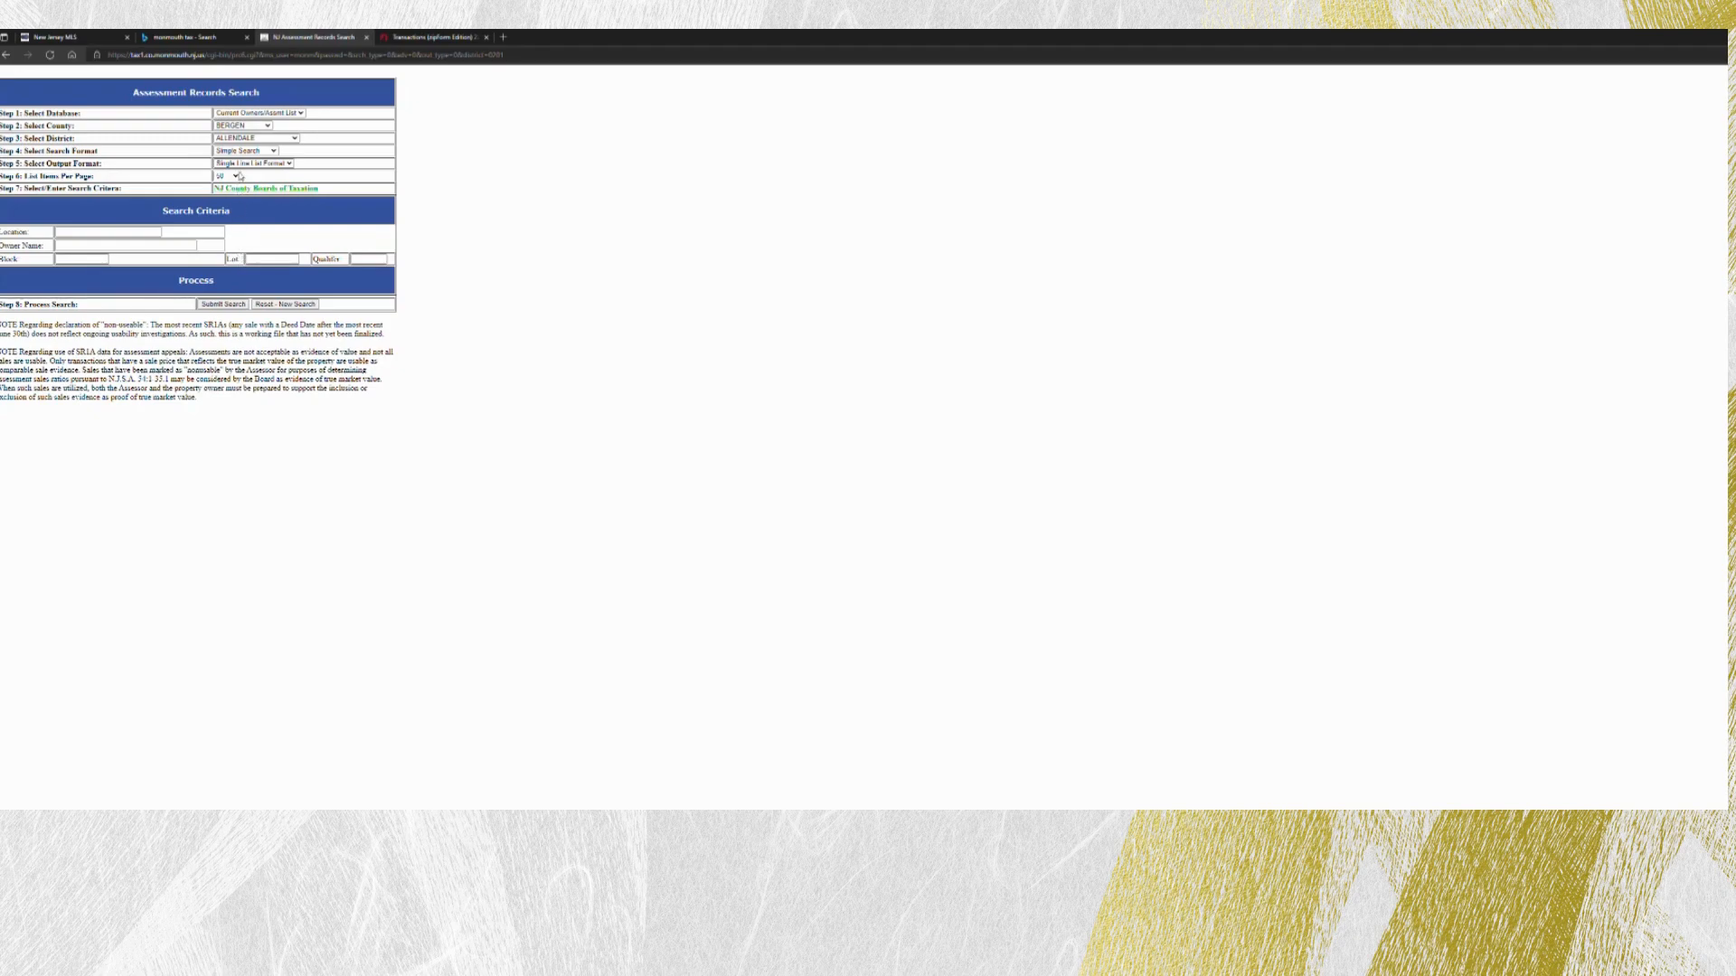
click(142, 230)
click(227, 305)
click(118, 96)
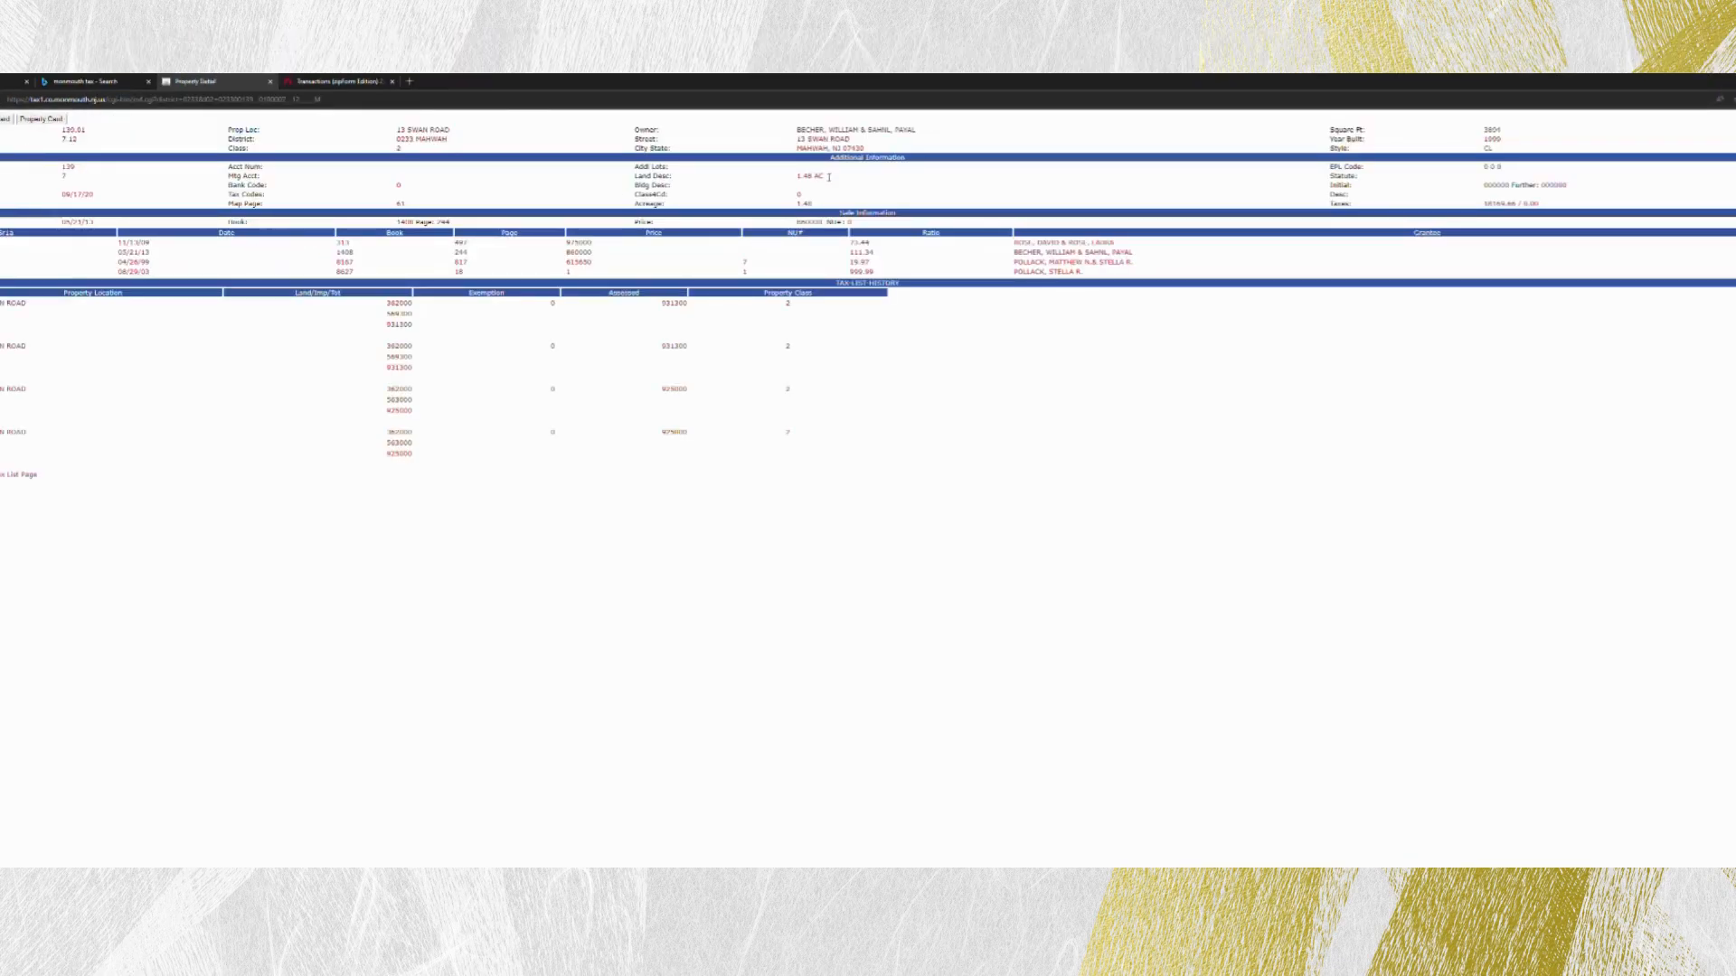
- Check the taxes, square footage and year built in the property's tax record, and return to the Residential Listing Form
drag(1484, 204, 1519, 207)
click(1505, 136)
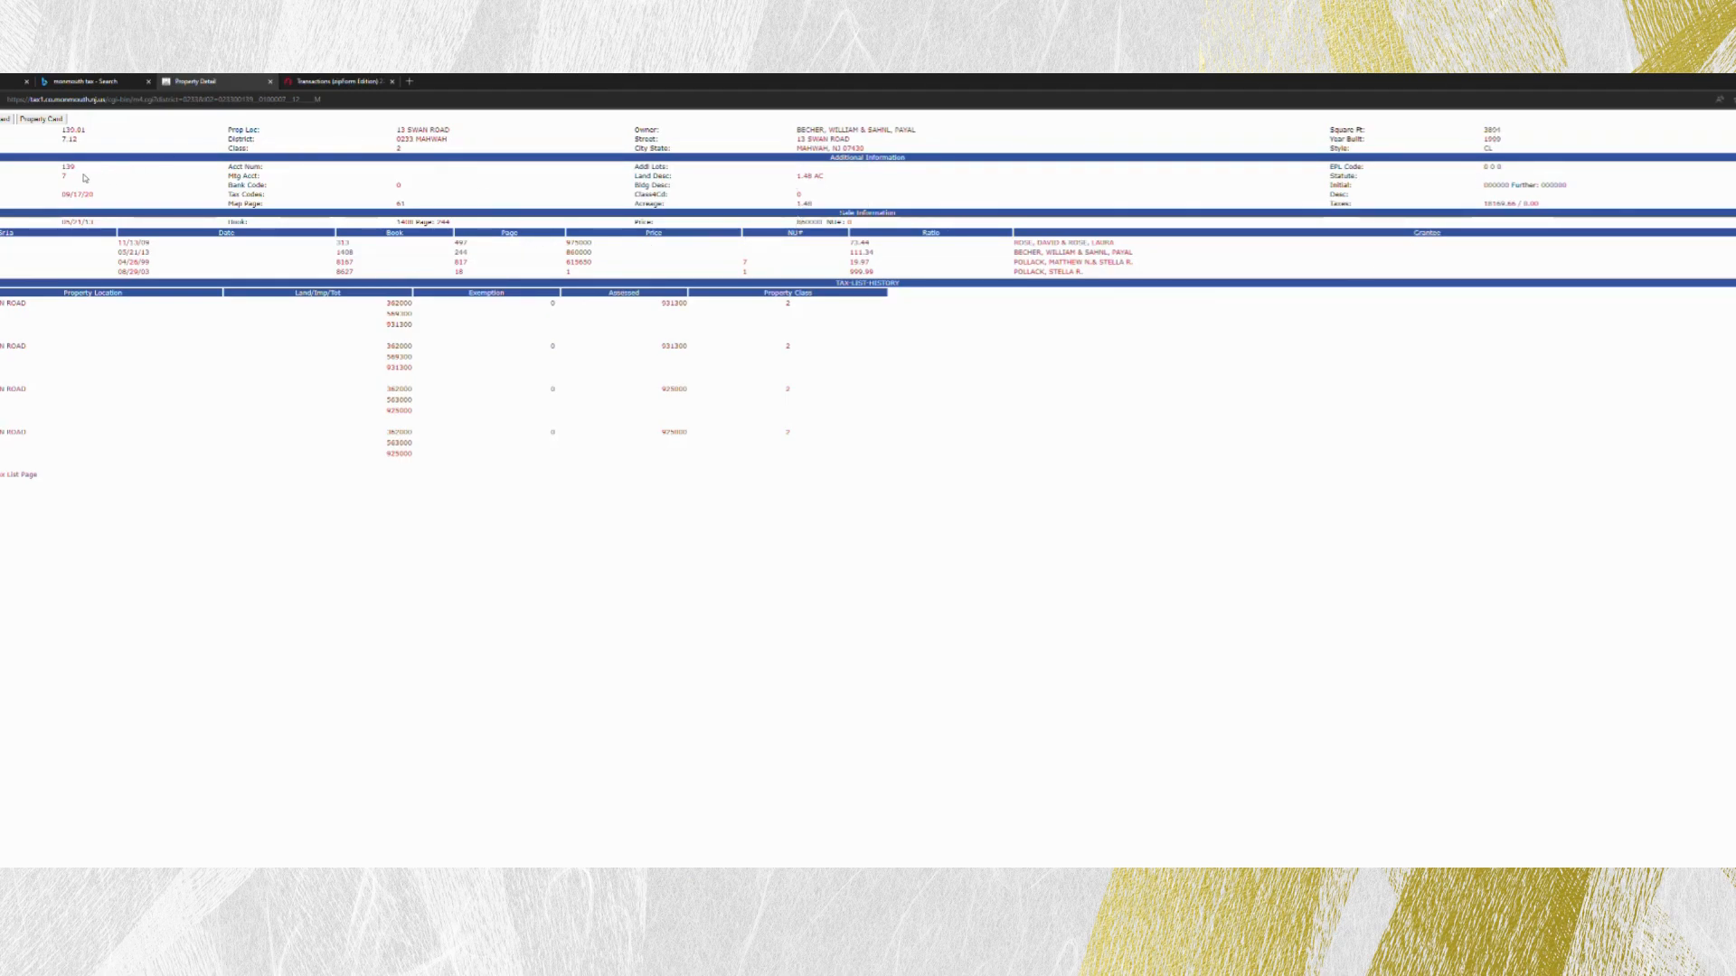
click(347, 87)
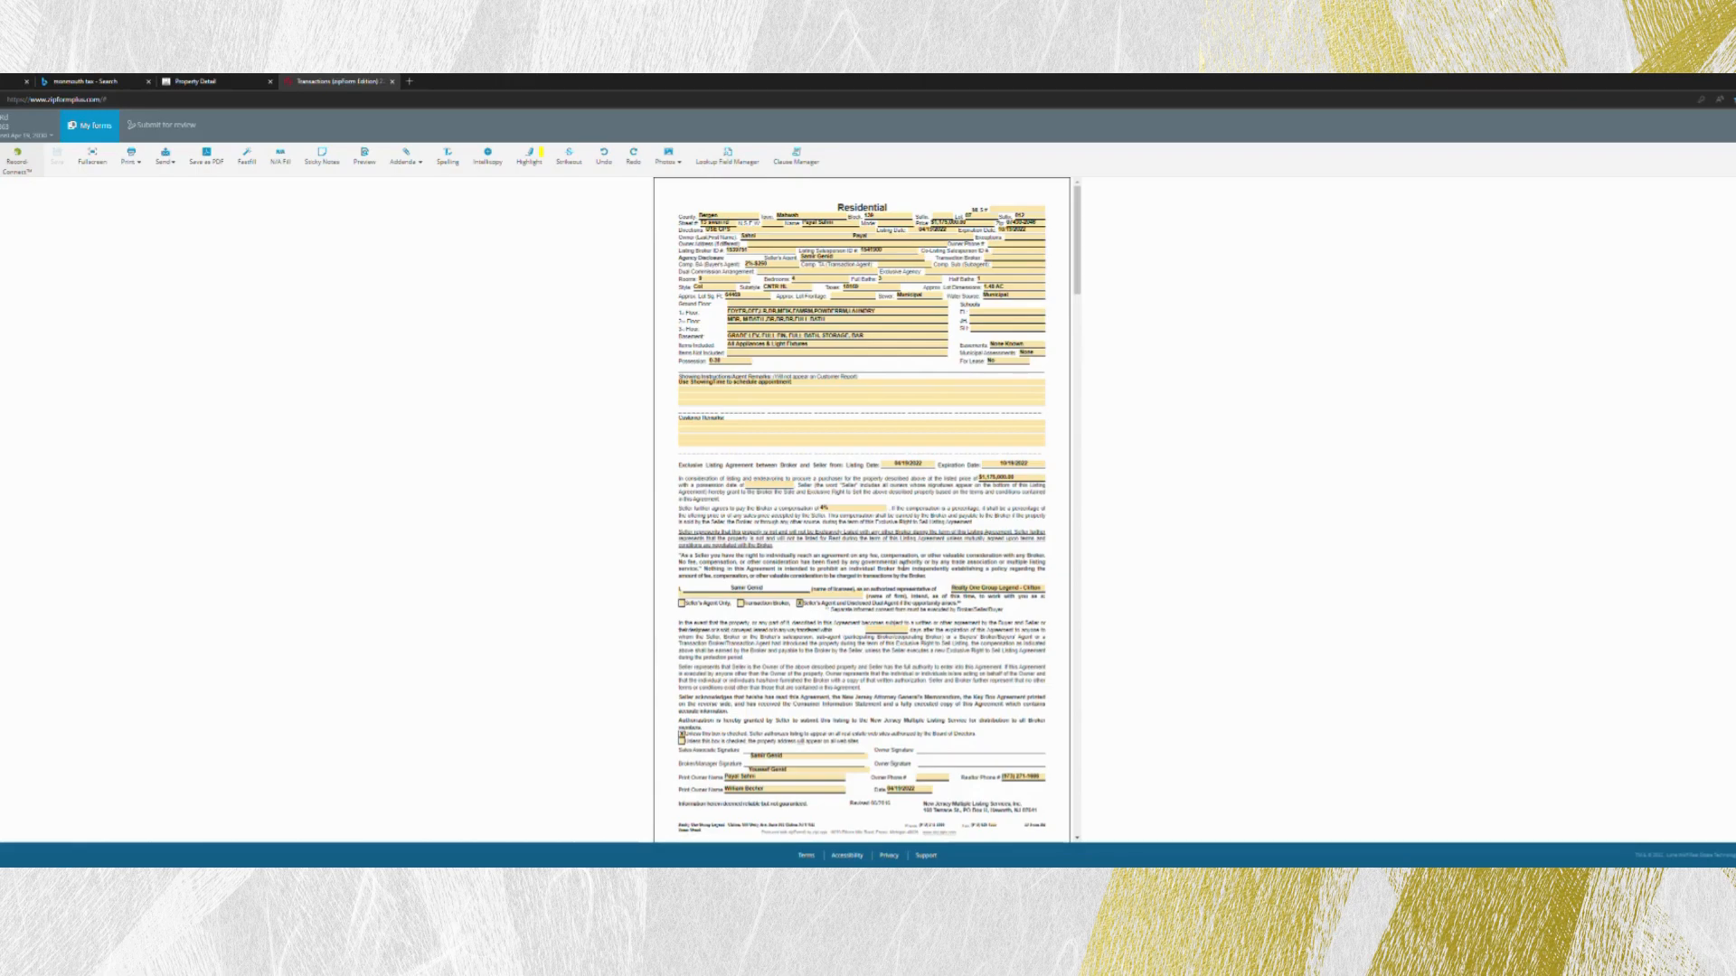
- Set the possession date in the Residential Listing Form's agreement terms to May 26, 2022
scroll(861, 507, down, 3)
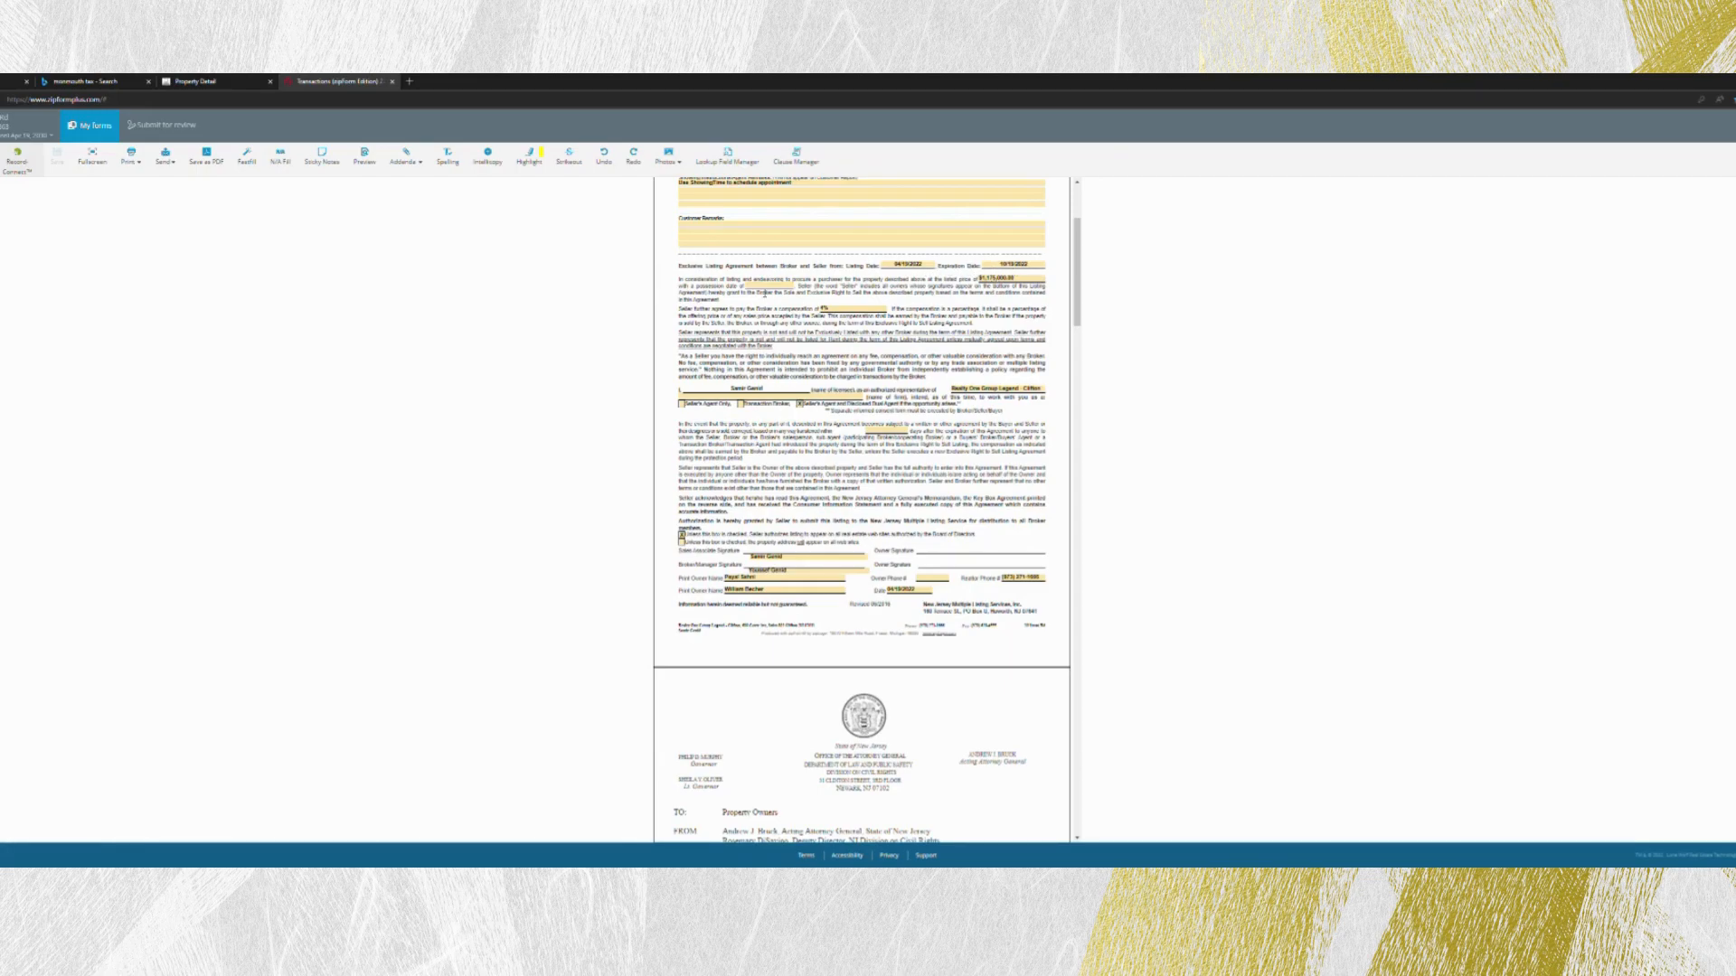
click(763, 285)
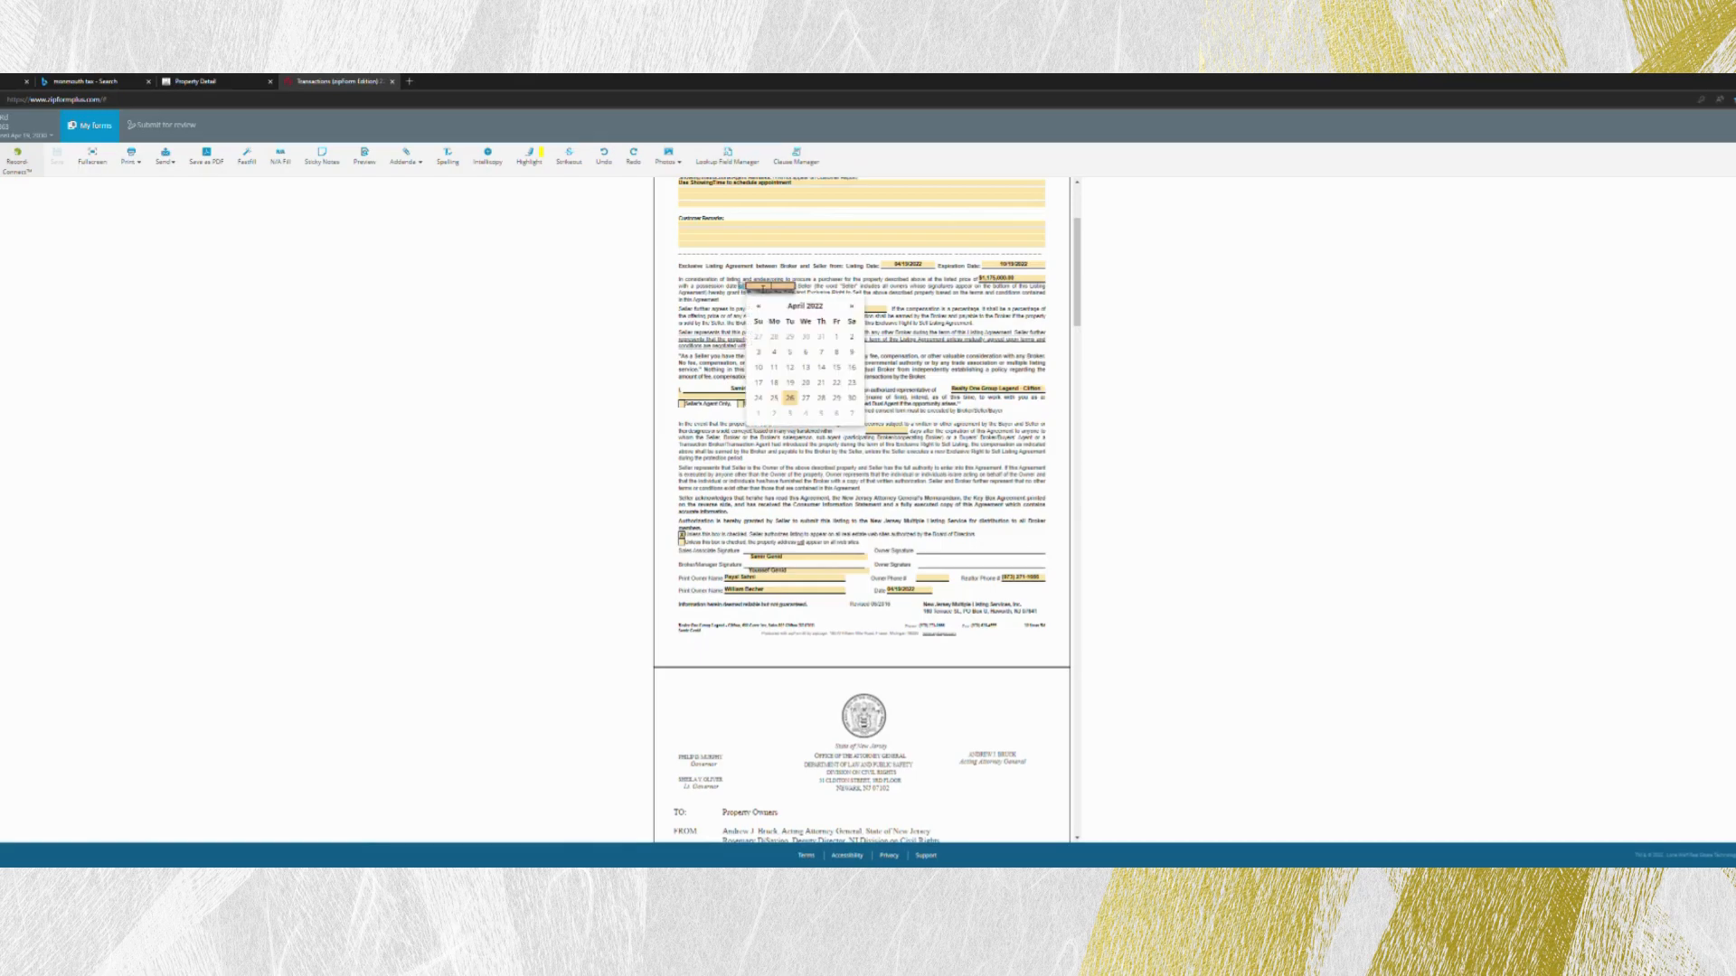
click(873, 307)
click(783, 287)
click(856, 308)
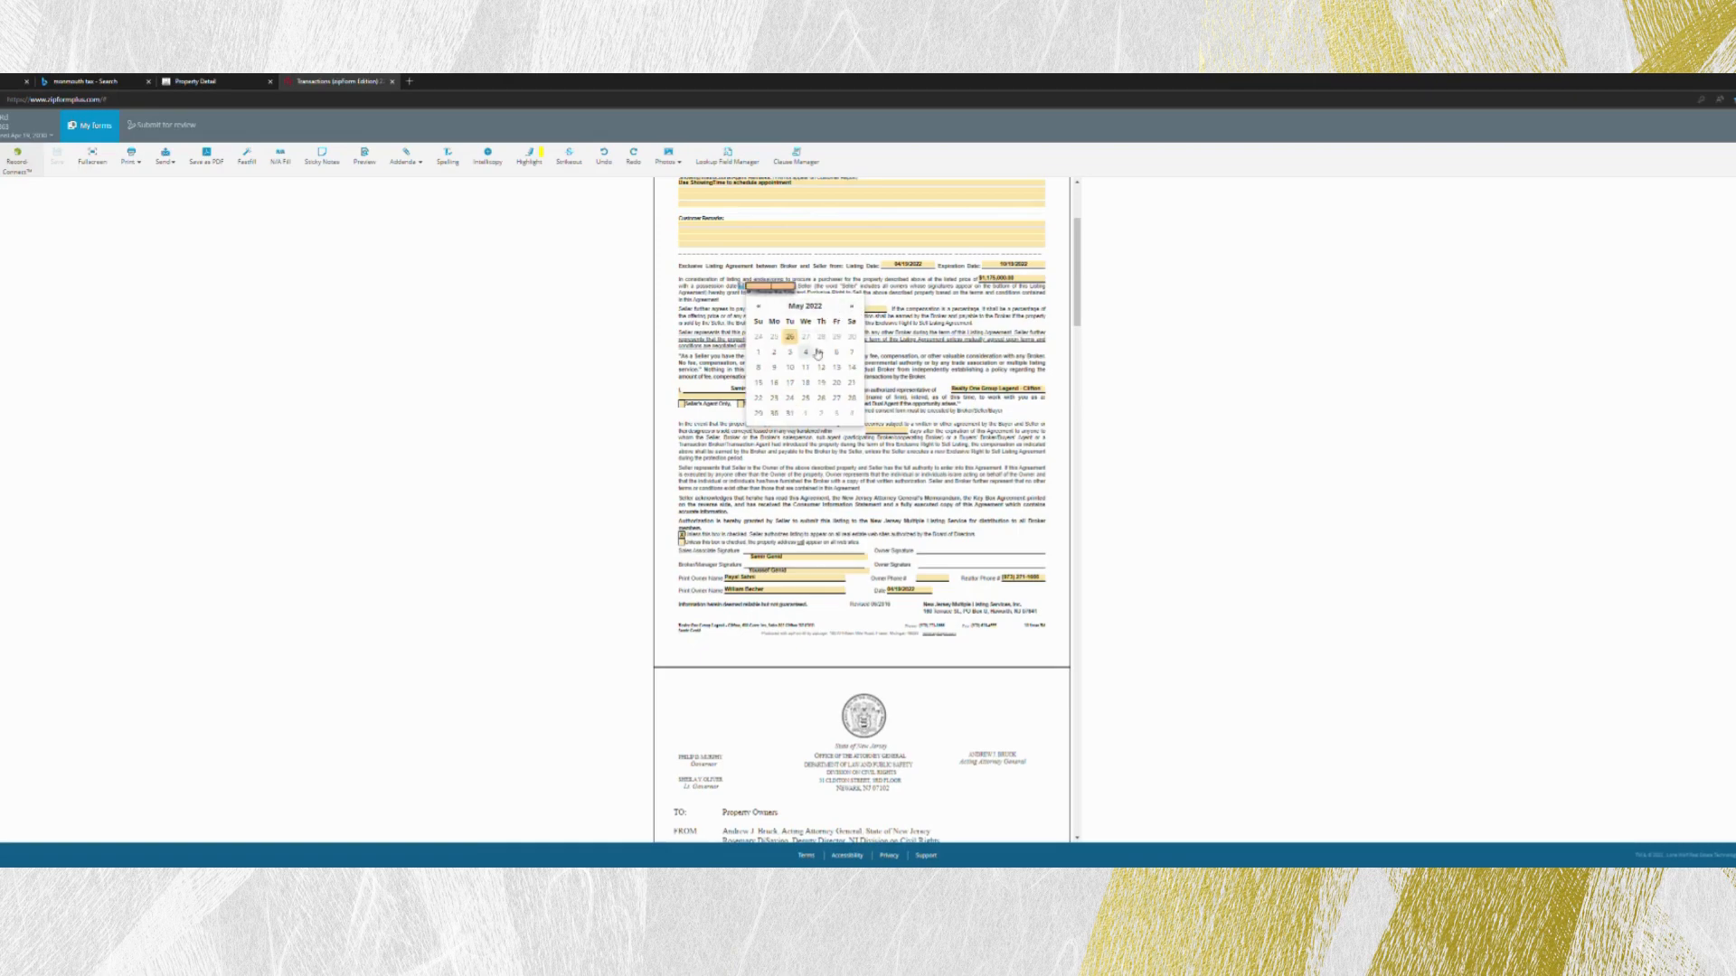
click(821, 397)
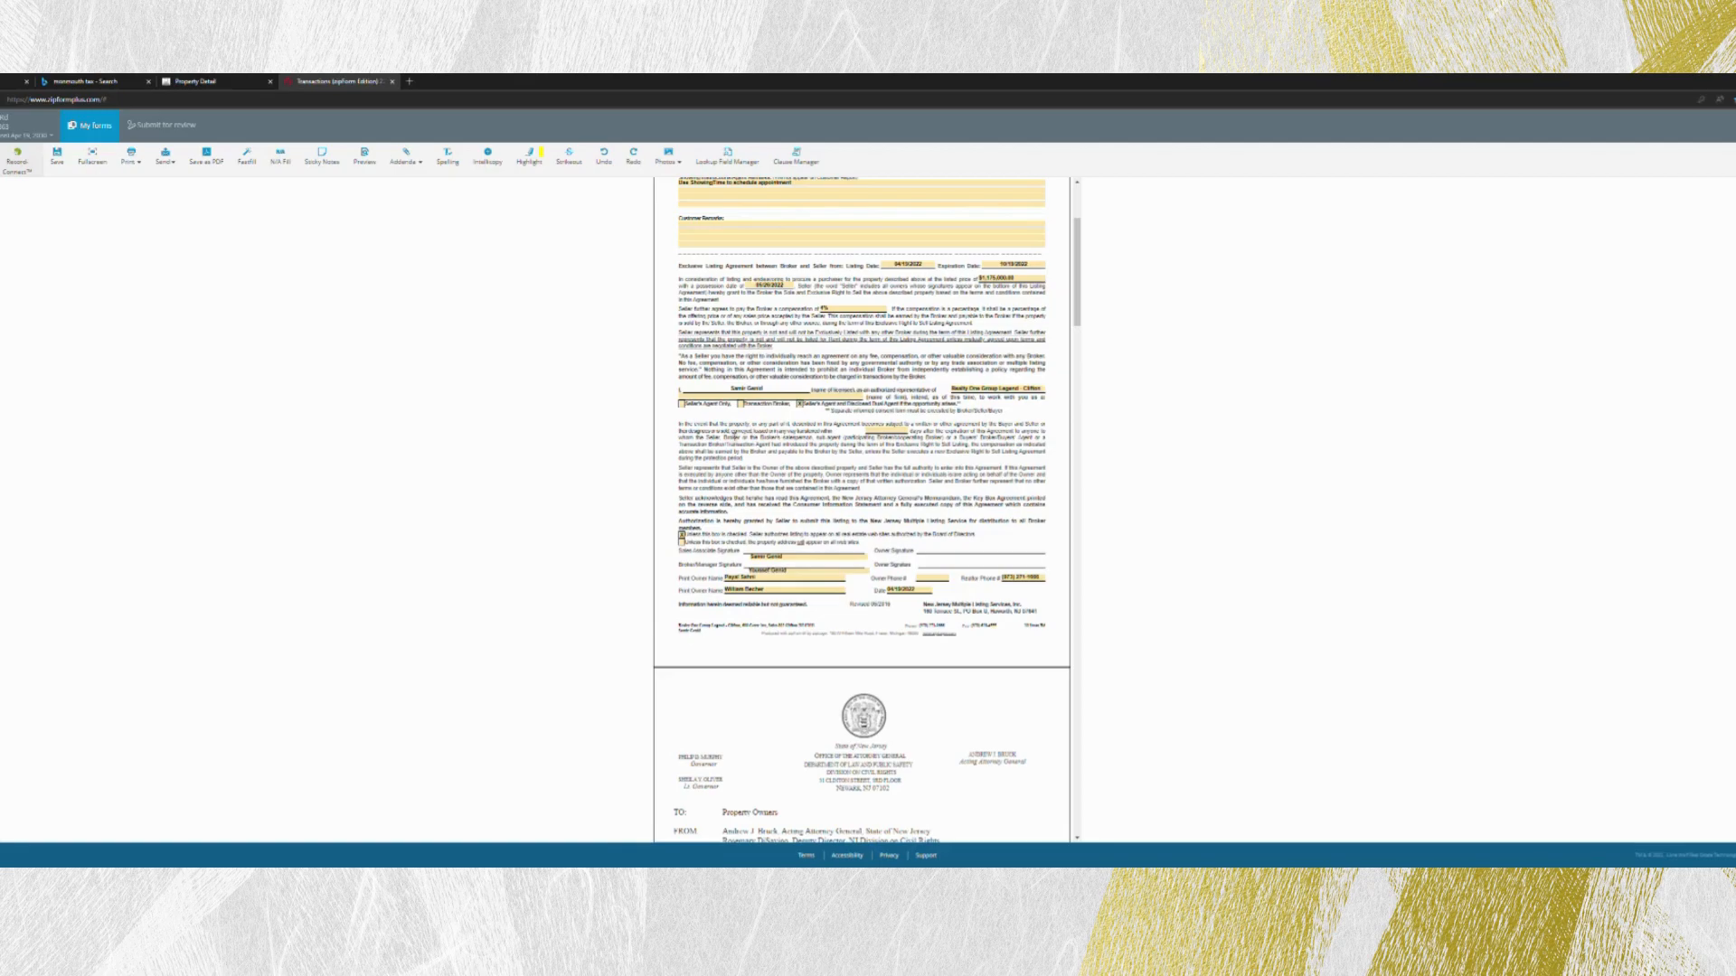
- Set the period after the listing agreement's expiration during which the broker's commission still applies to 30 days
click(889, 433)
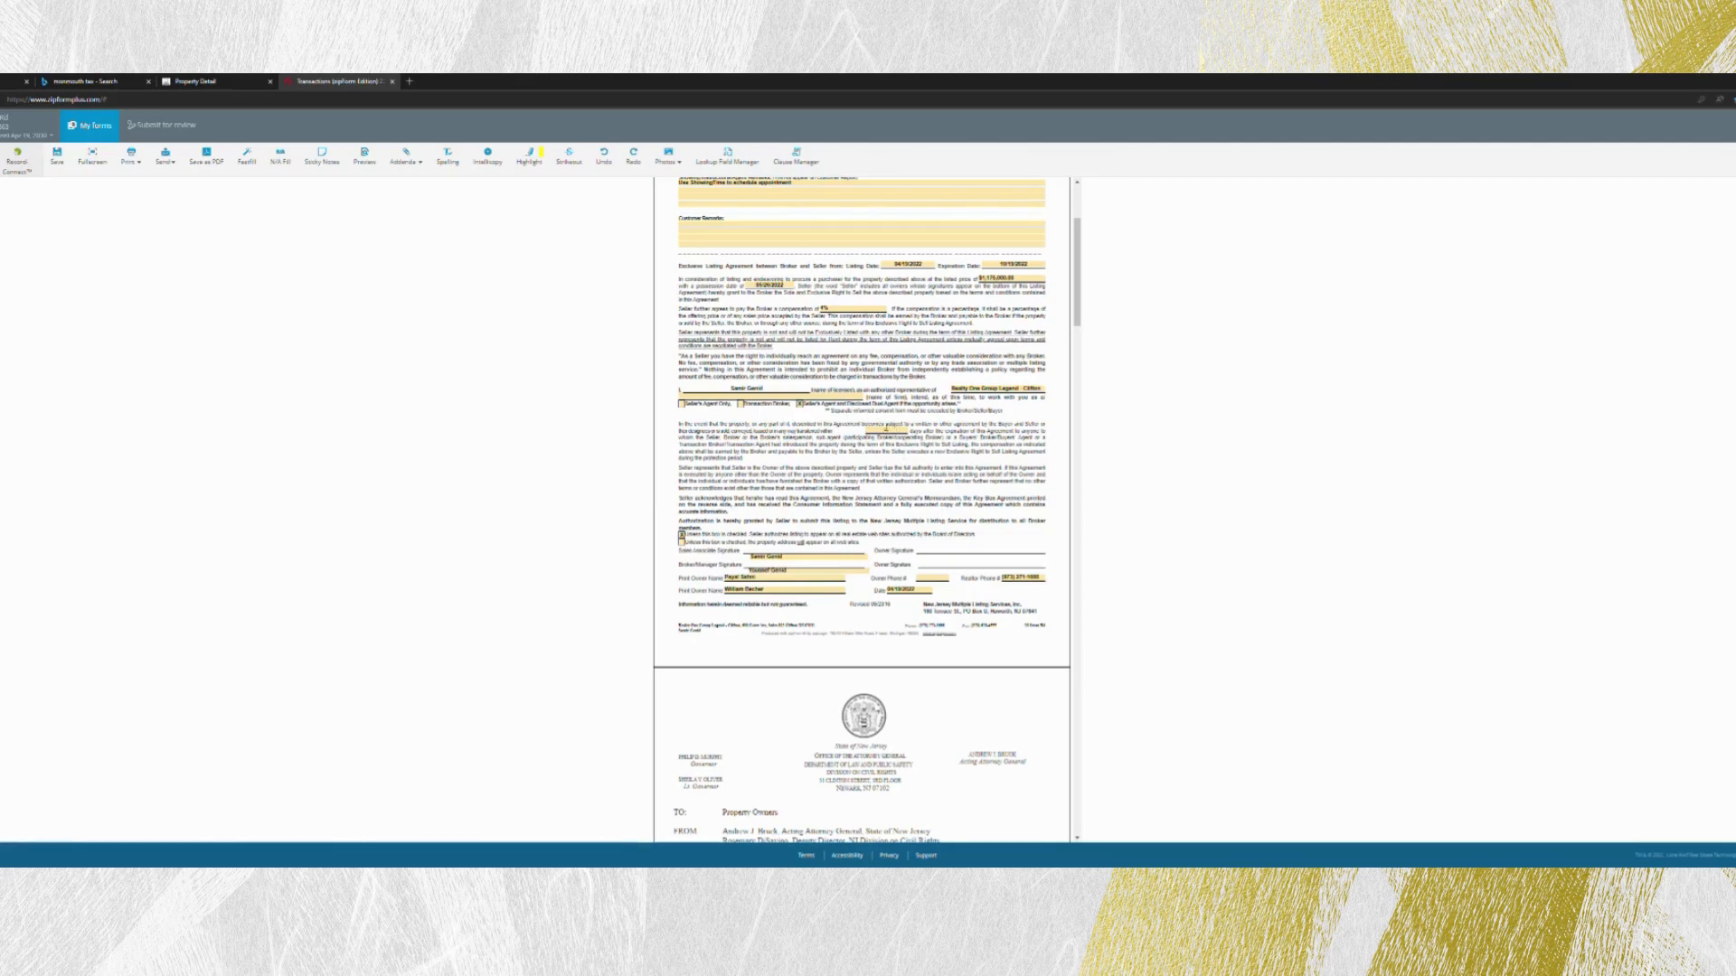
scroll(878, 422, up, 3)
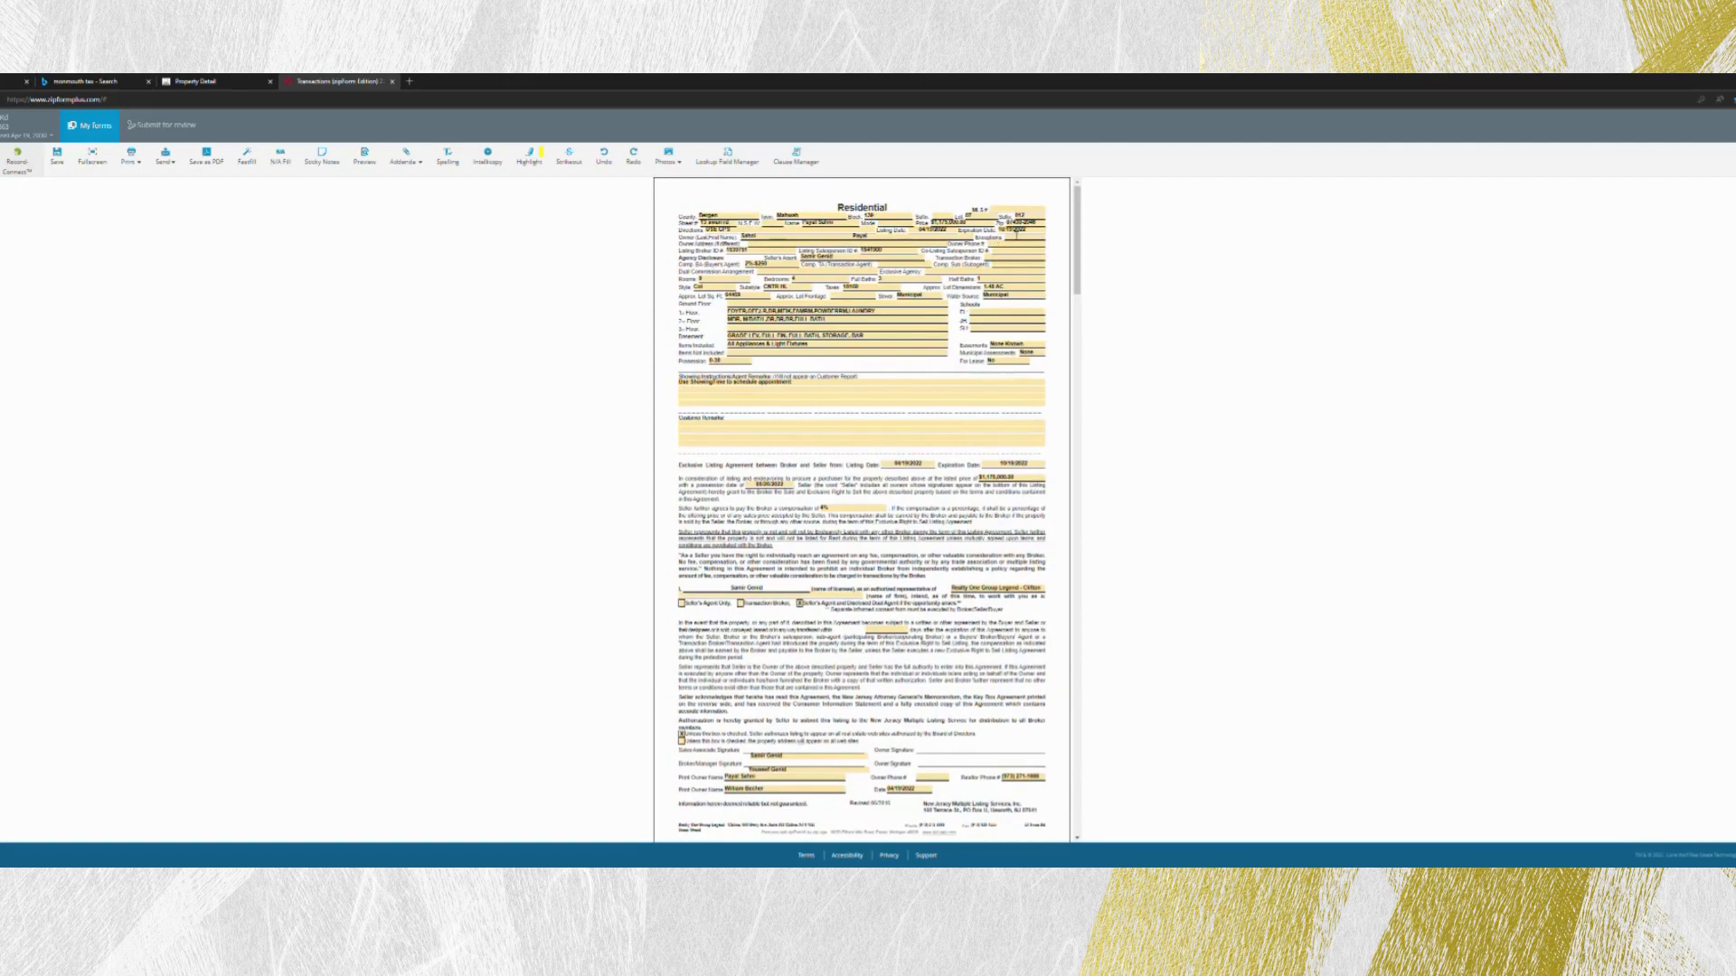
click(1024, 233)
click(1082, 244)
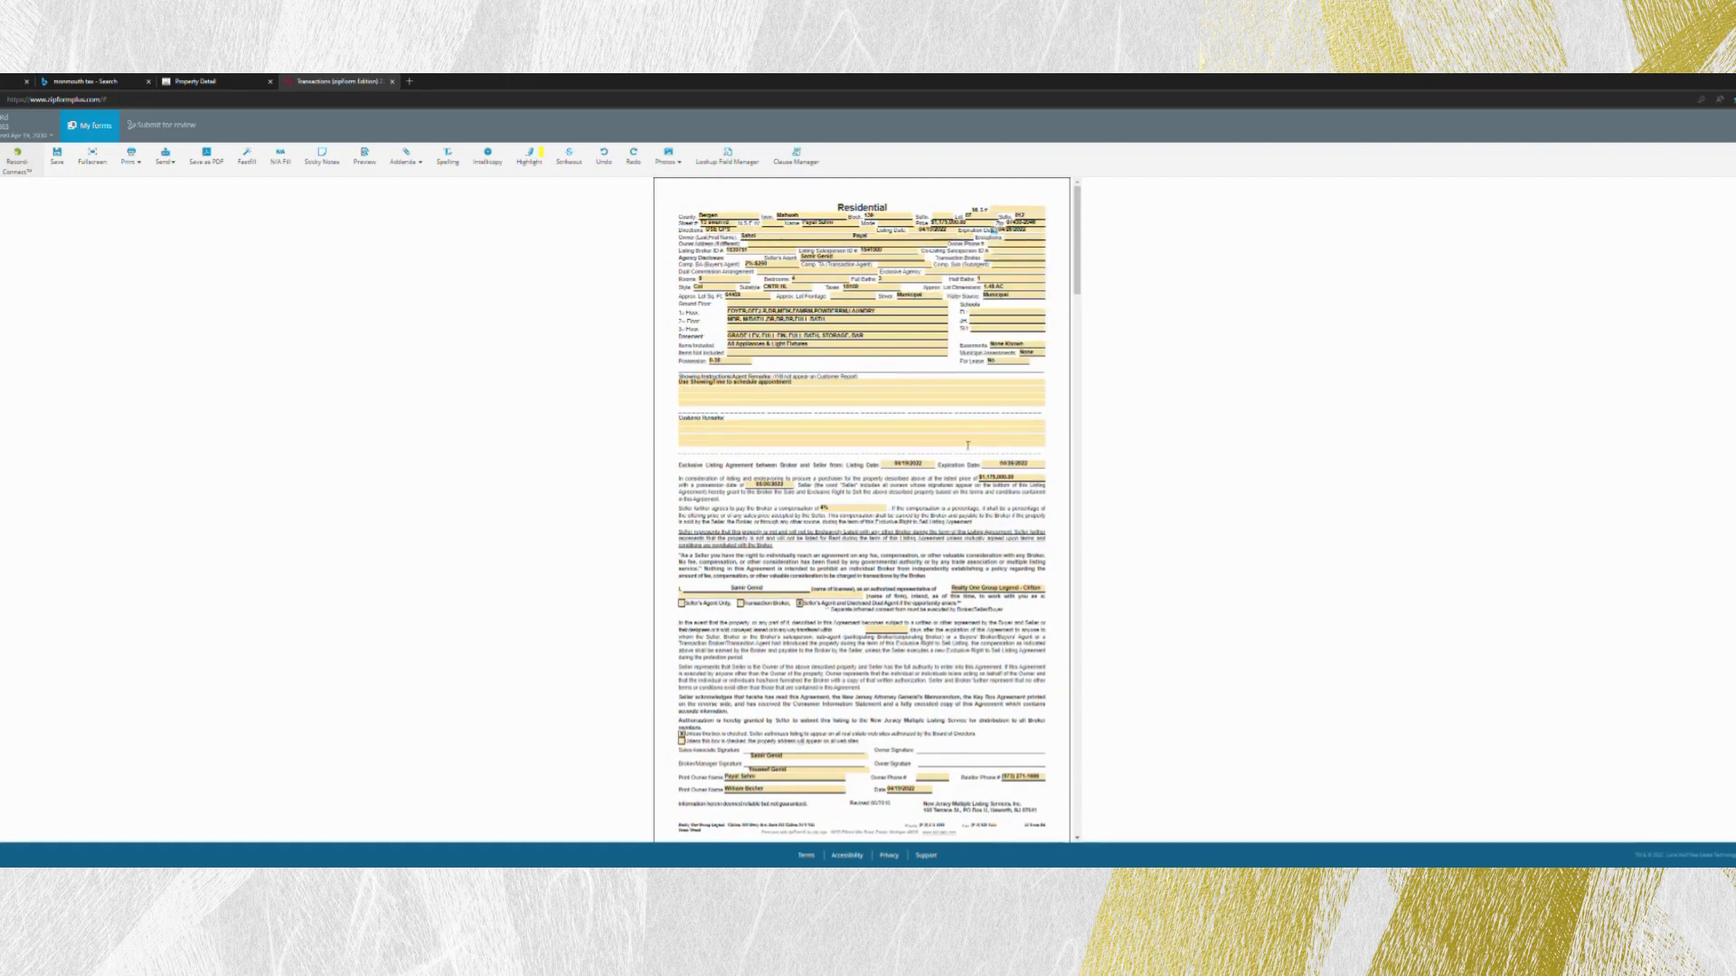
scroll(967, 445, down, 5)
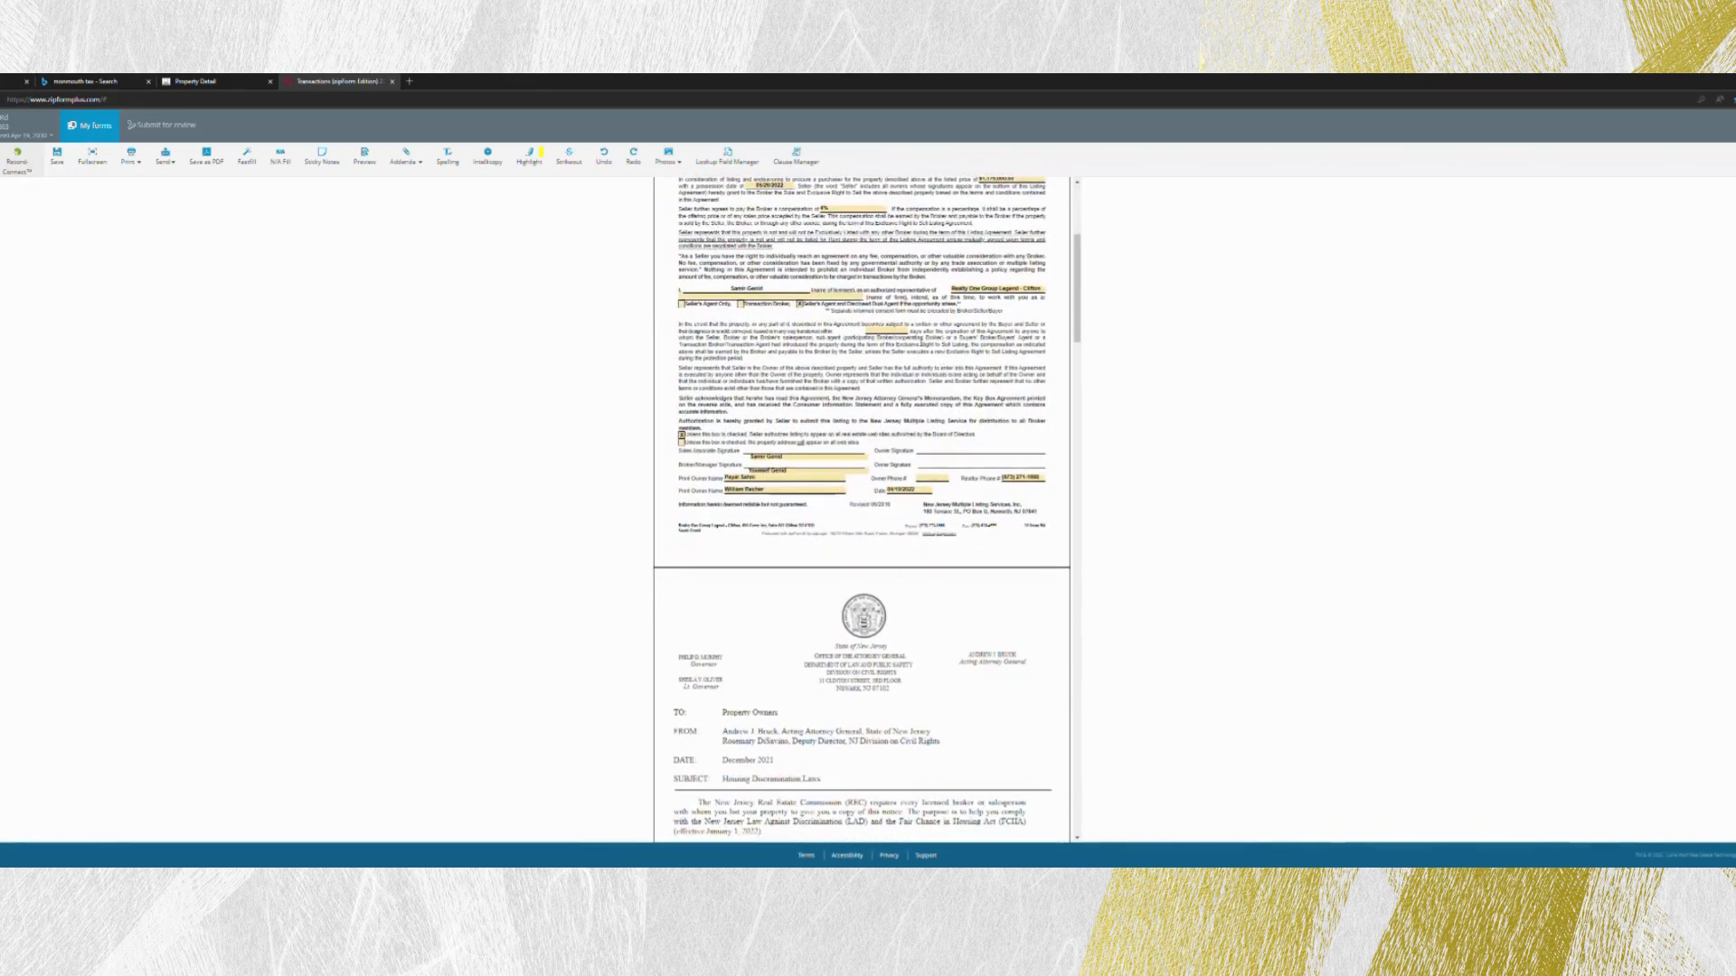
click(884, 331)
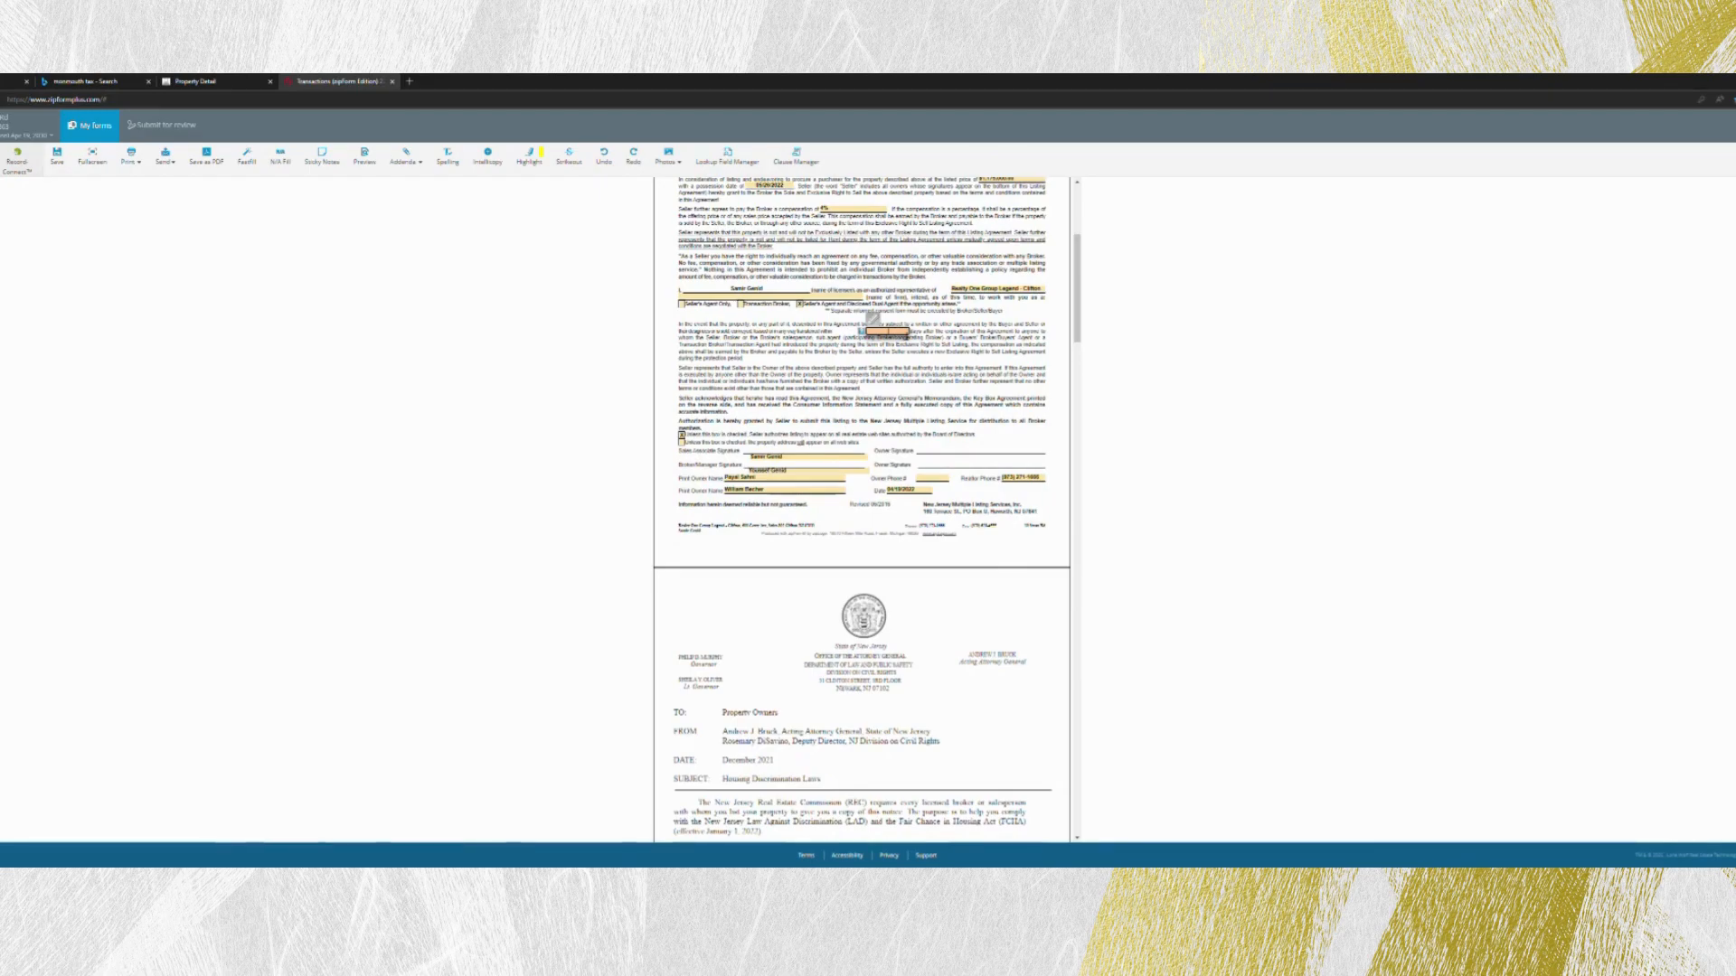
text(30)
click(930, 381)
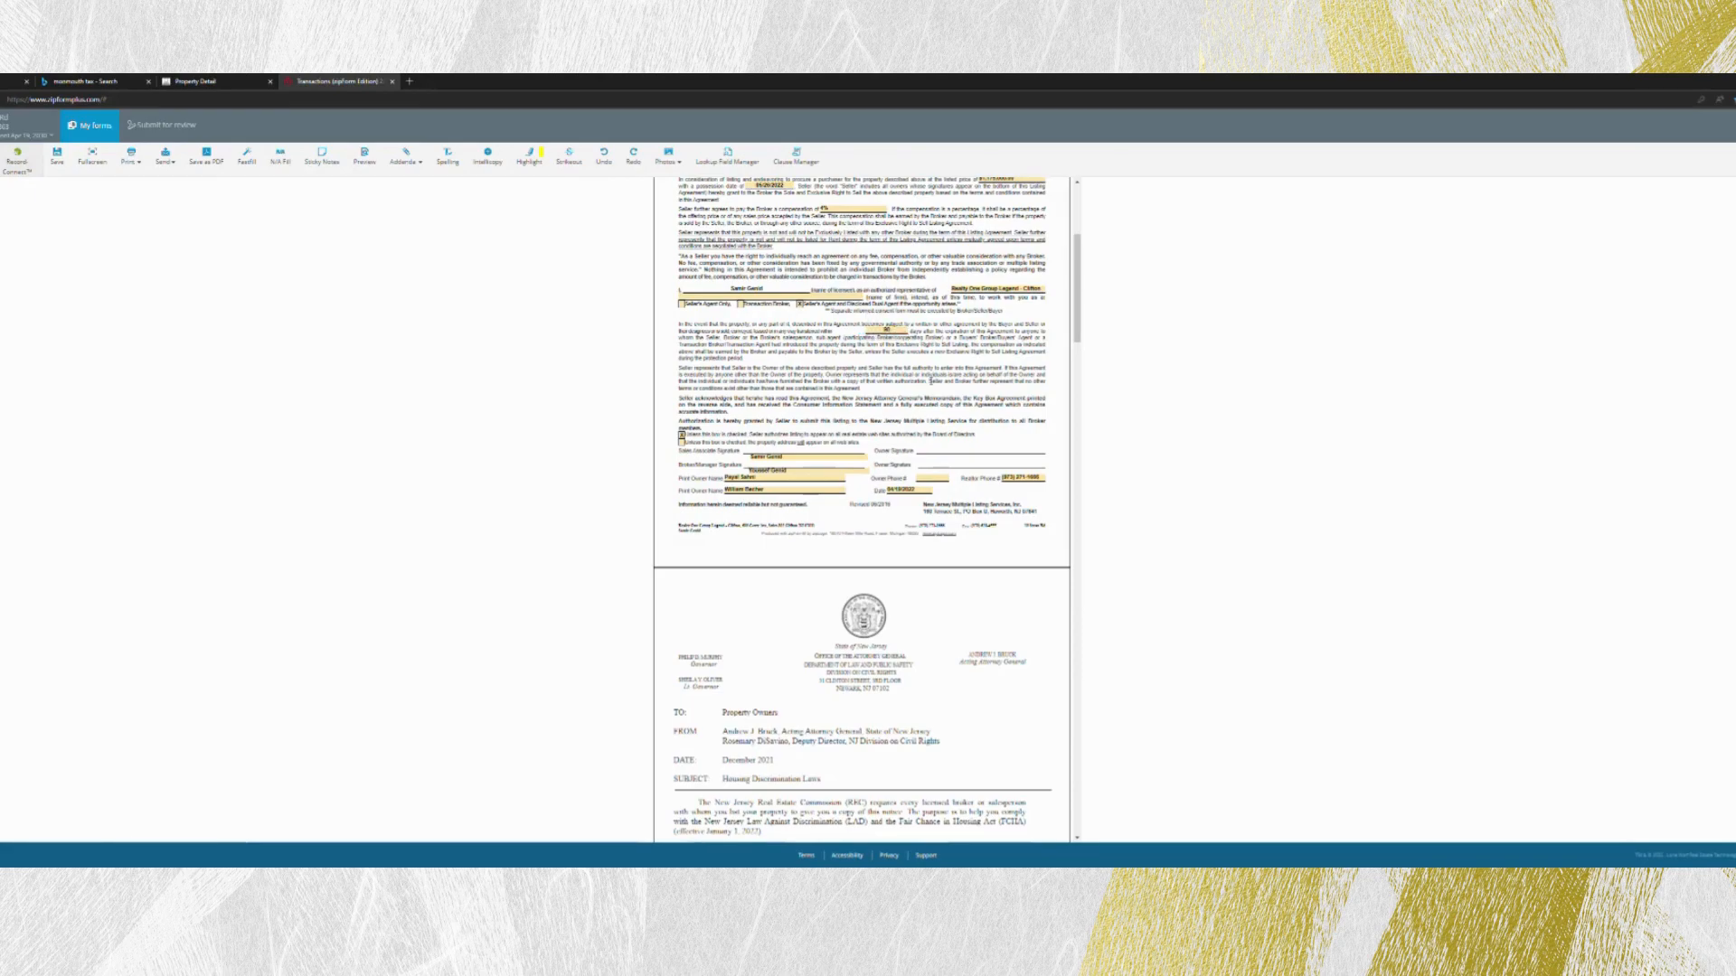
- Review the attached Attorney General notice and the Addendum to Listing Agreement, save the form, and return to the documents
scroll(924, 391, down, 10)
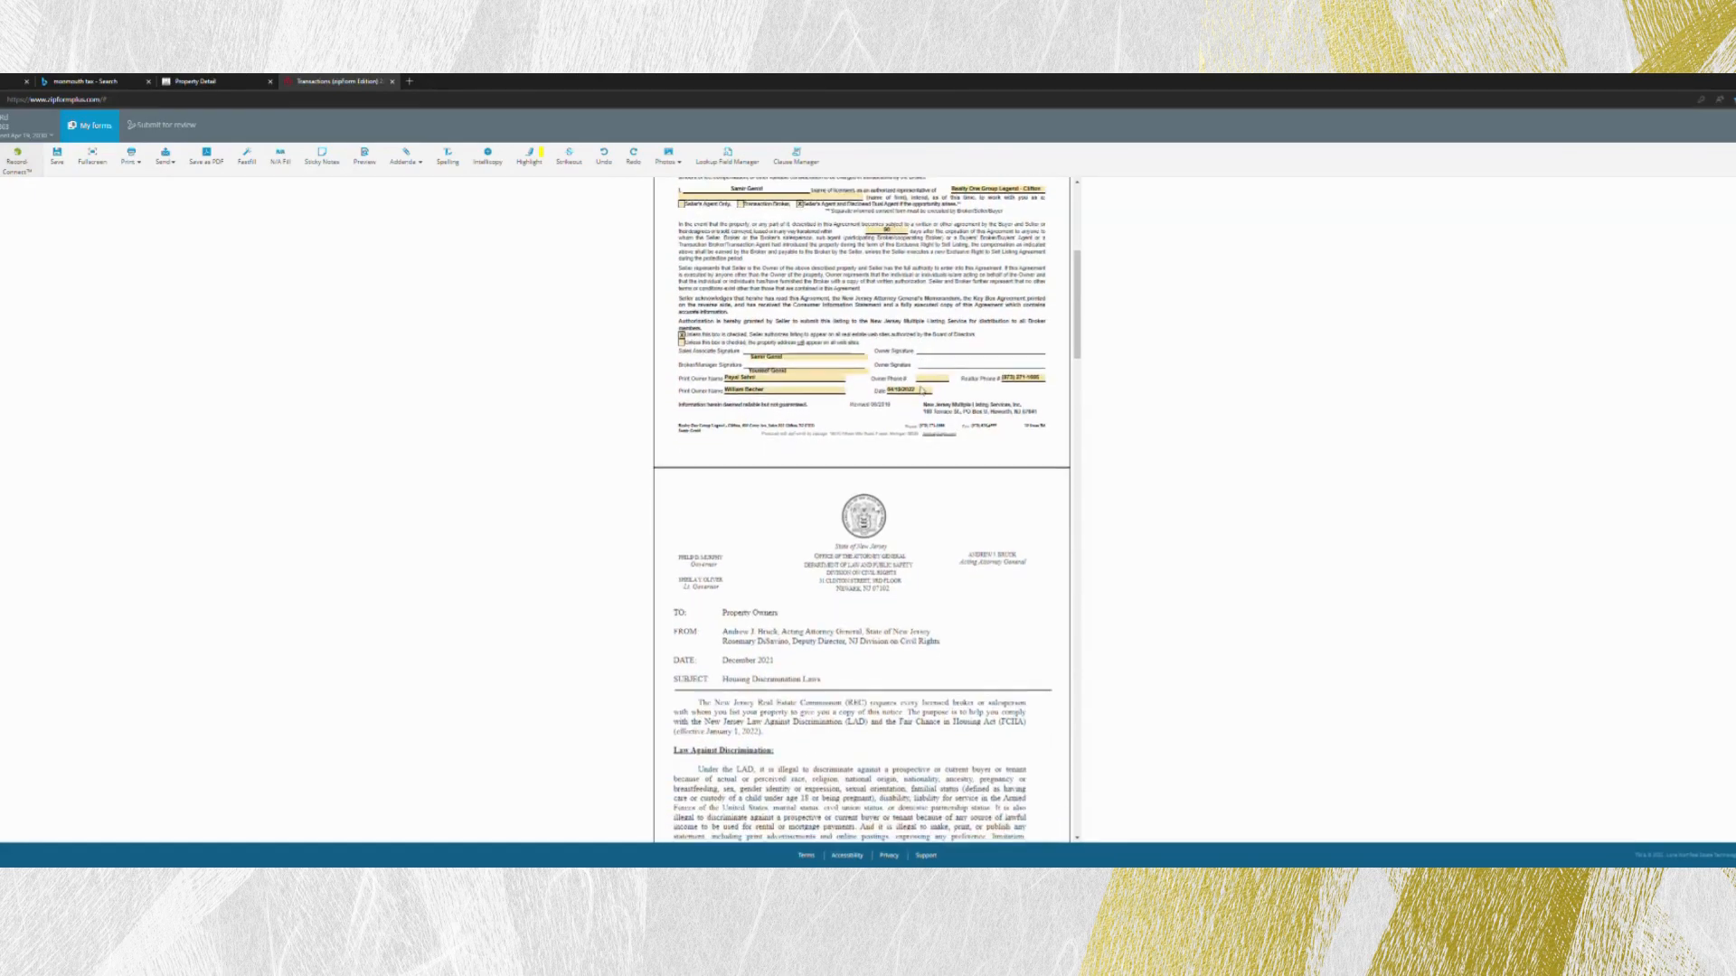
scroll(920, 389, down, 10)
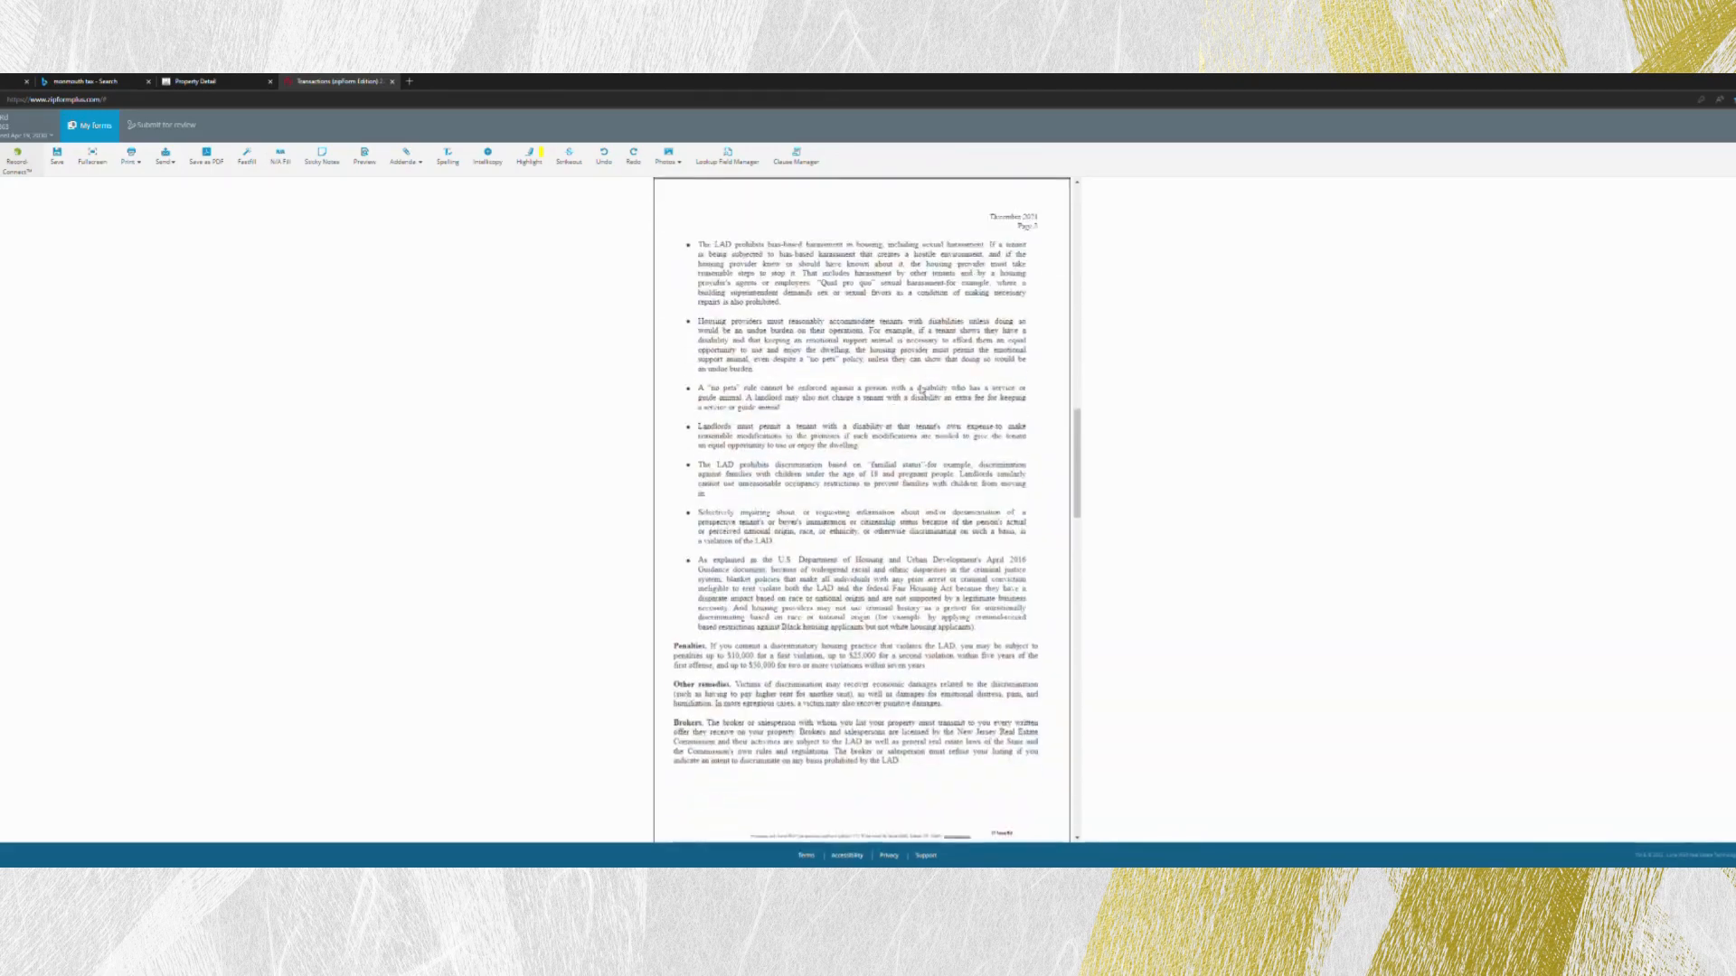
scroll(920, 390, down, 10)
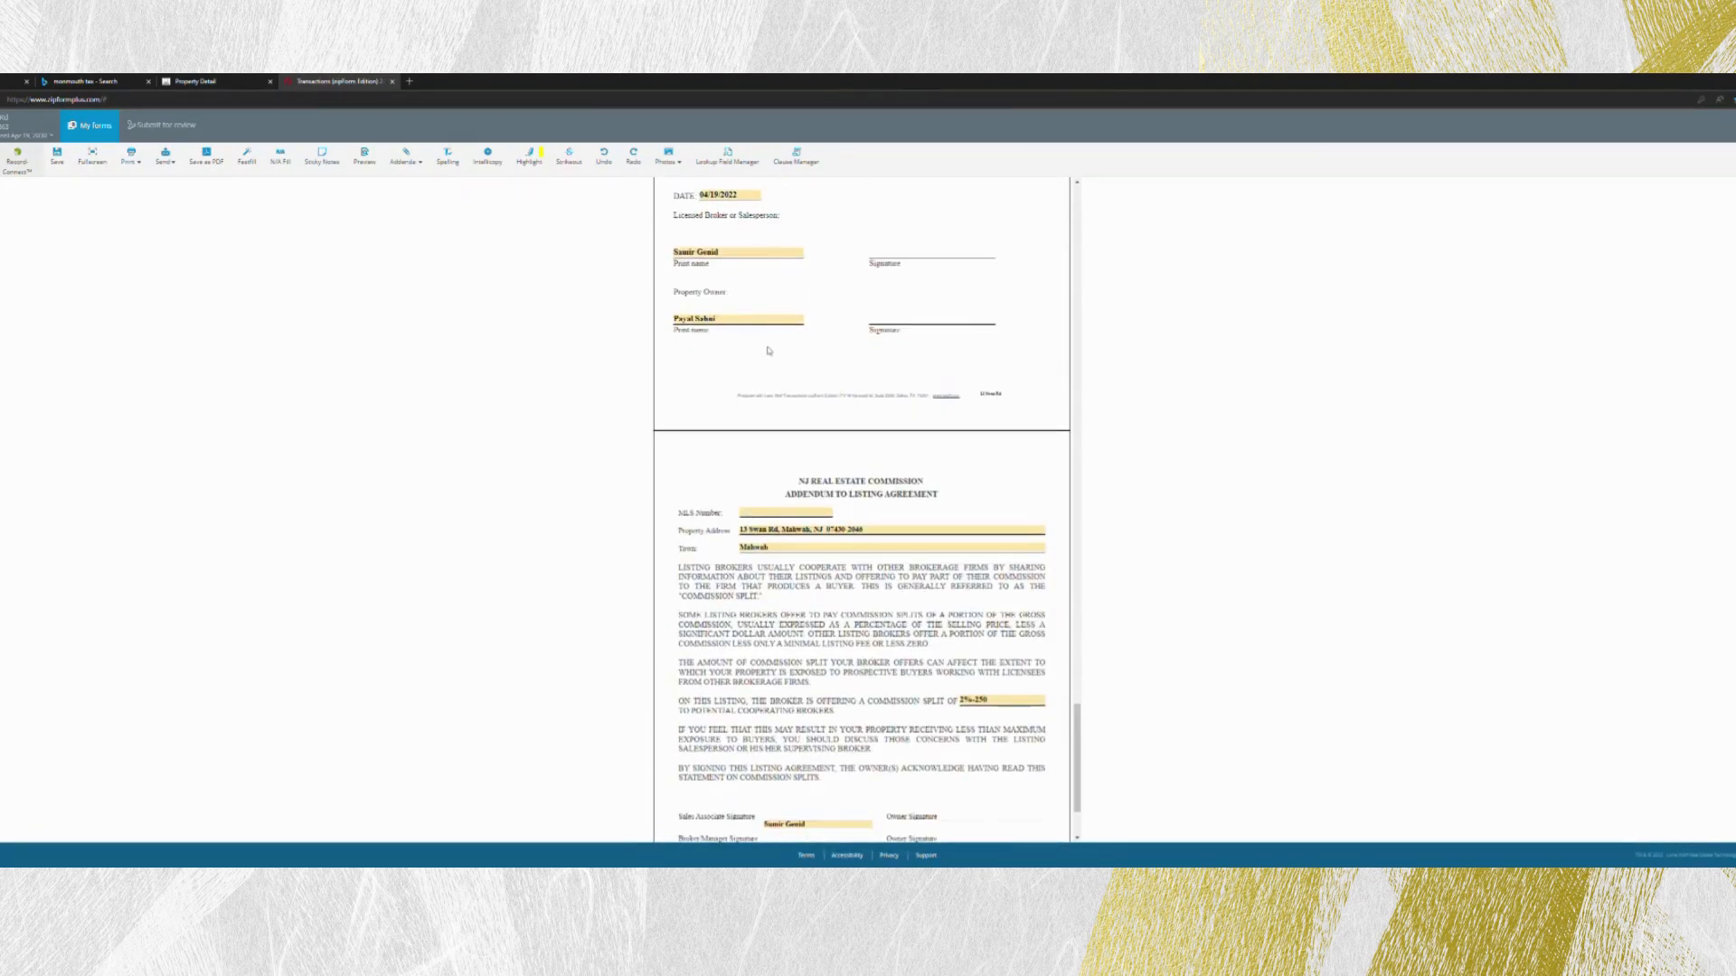
scroll(768, 351, down, 3)
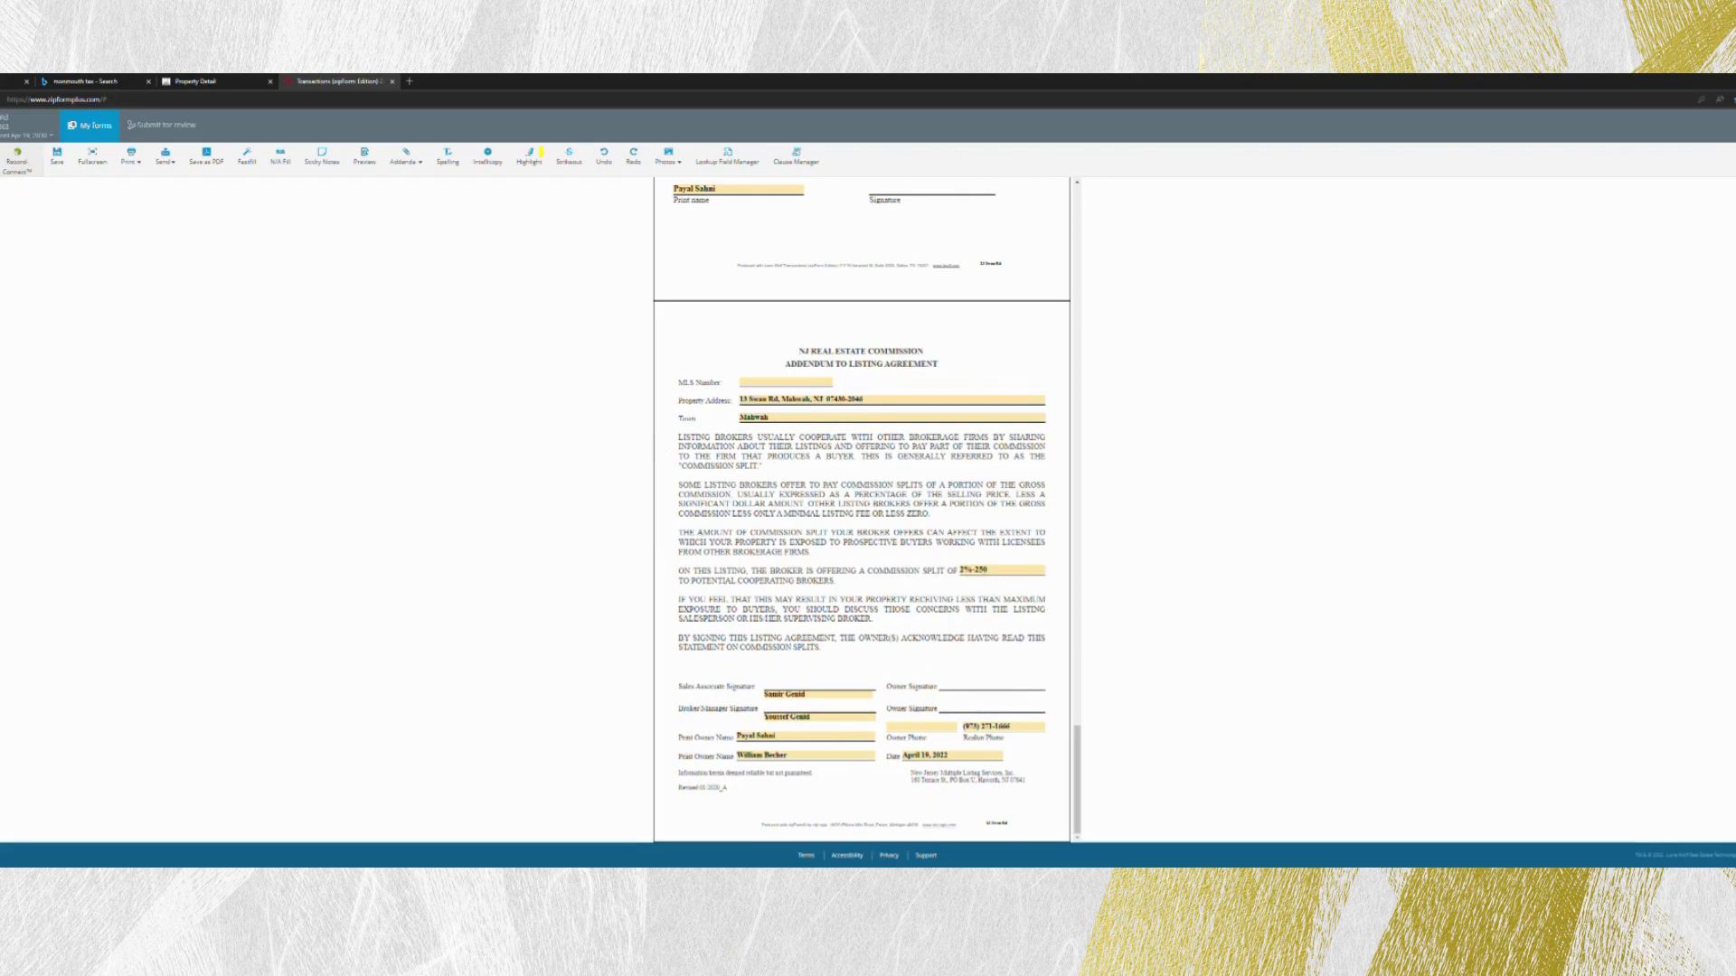
click(57, 155)
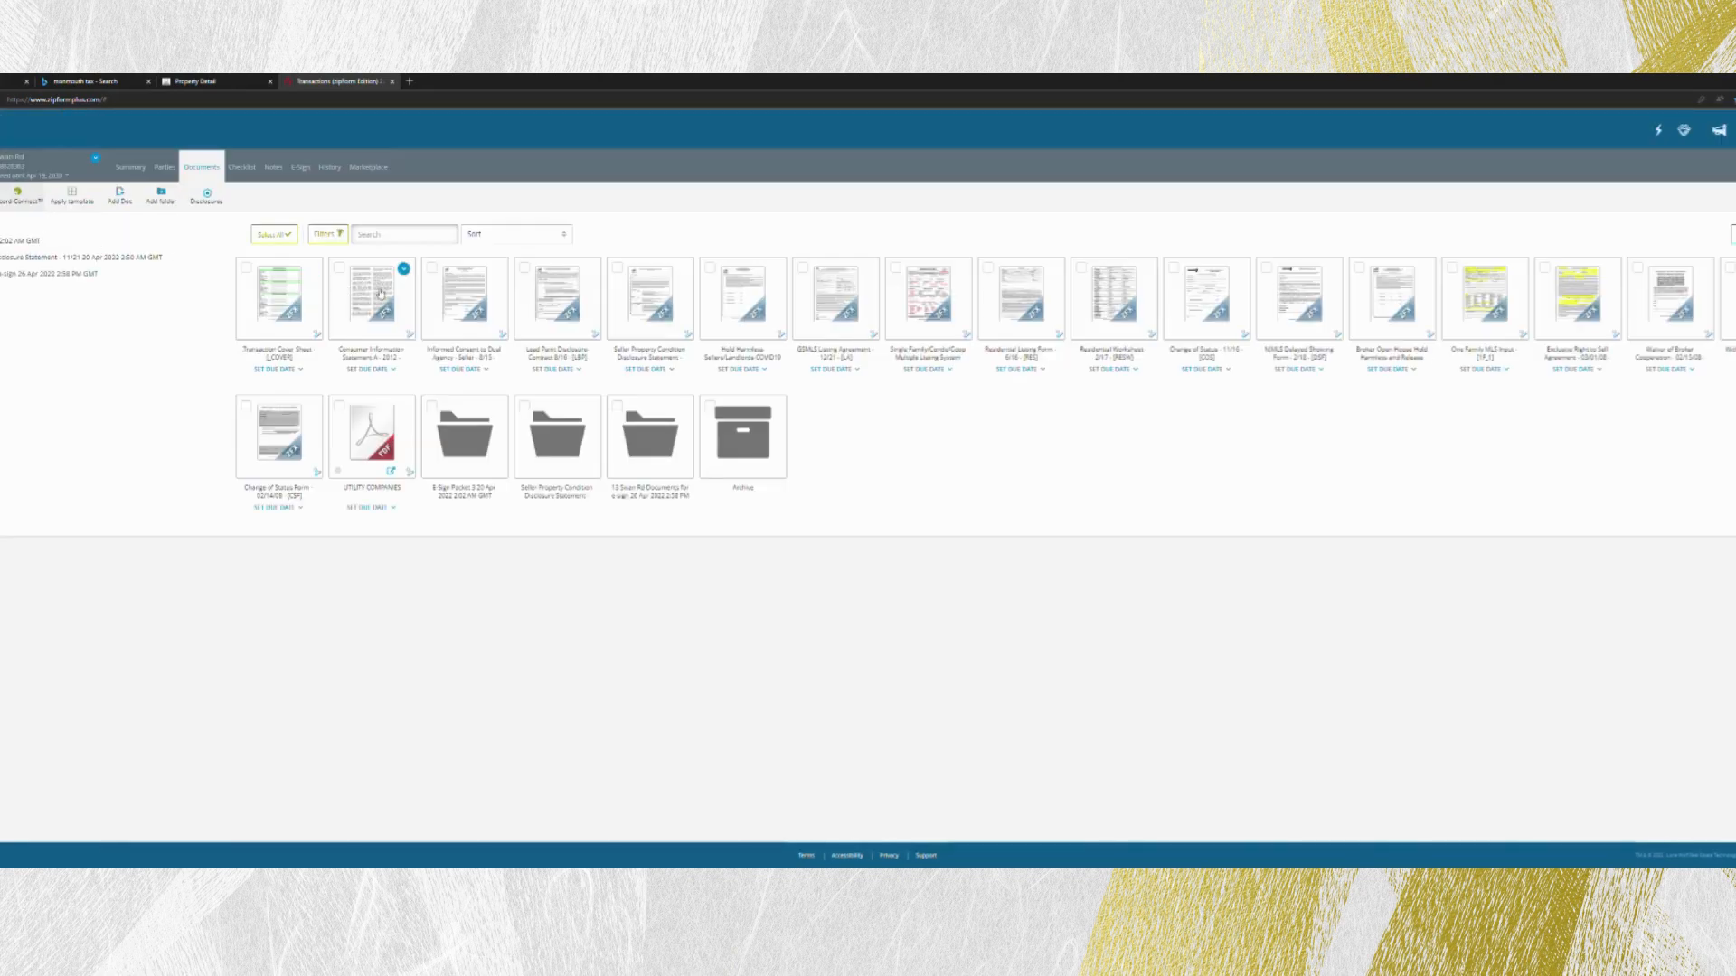
- Review the NJMLS Residential Worksheet, Change of Status form and Delayed Showing Form, and return to the documents
click(1116, 303)
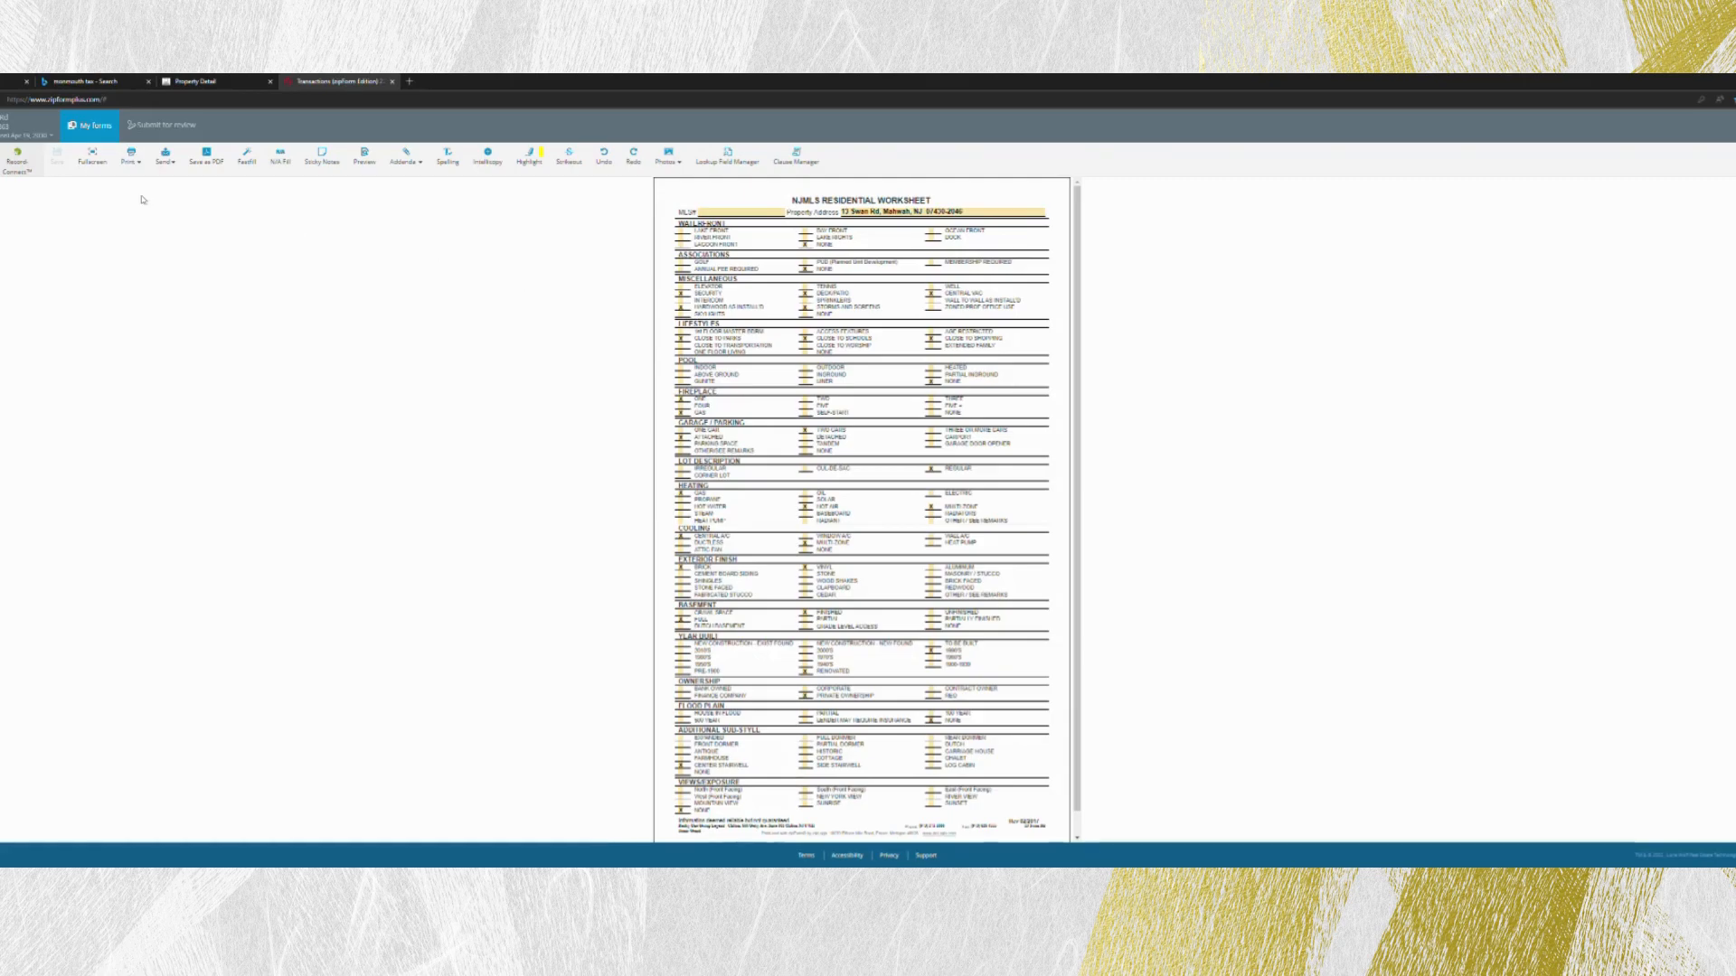
click(2, 128)
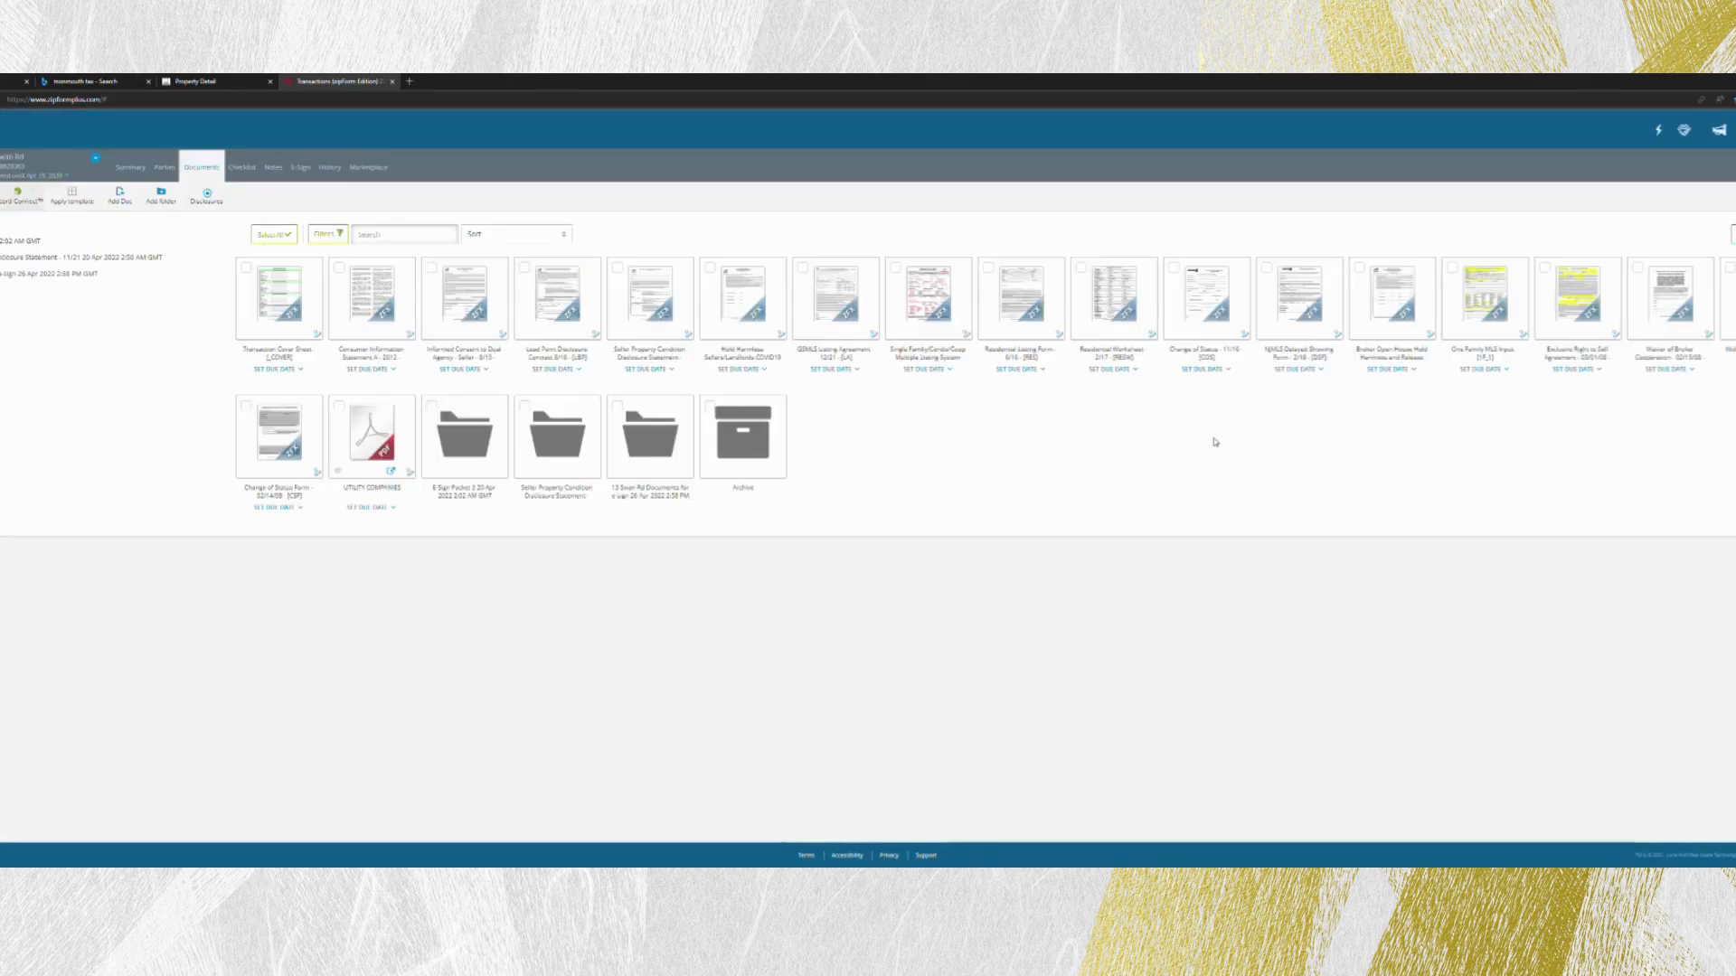
click(1213, 302)
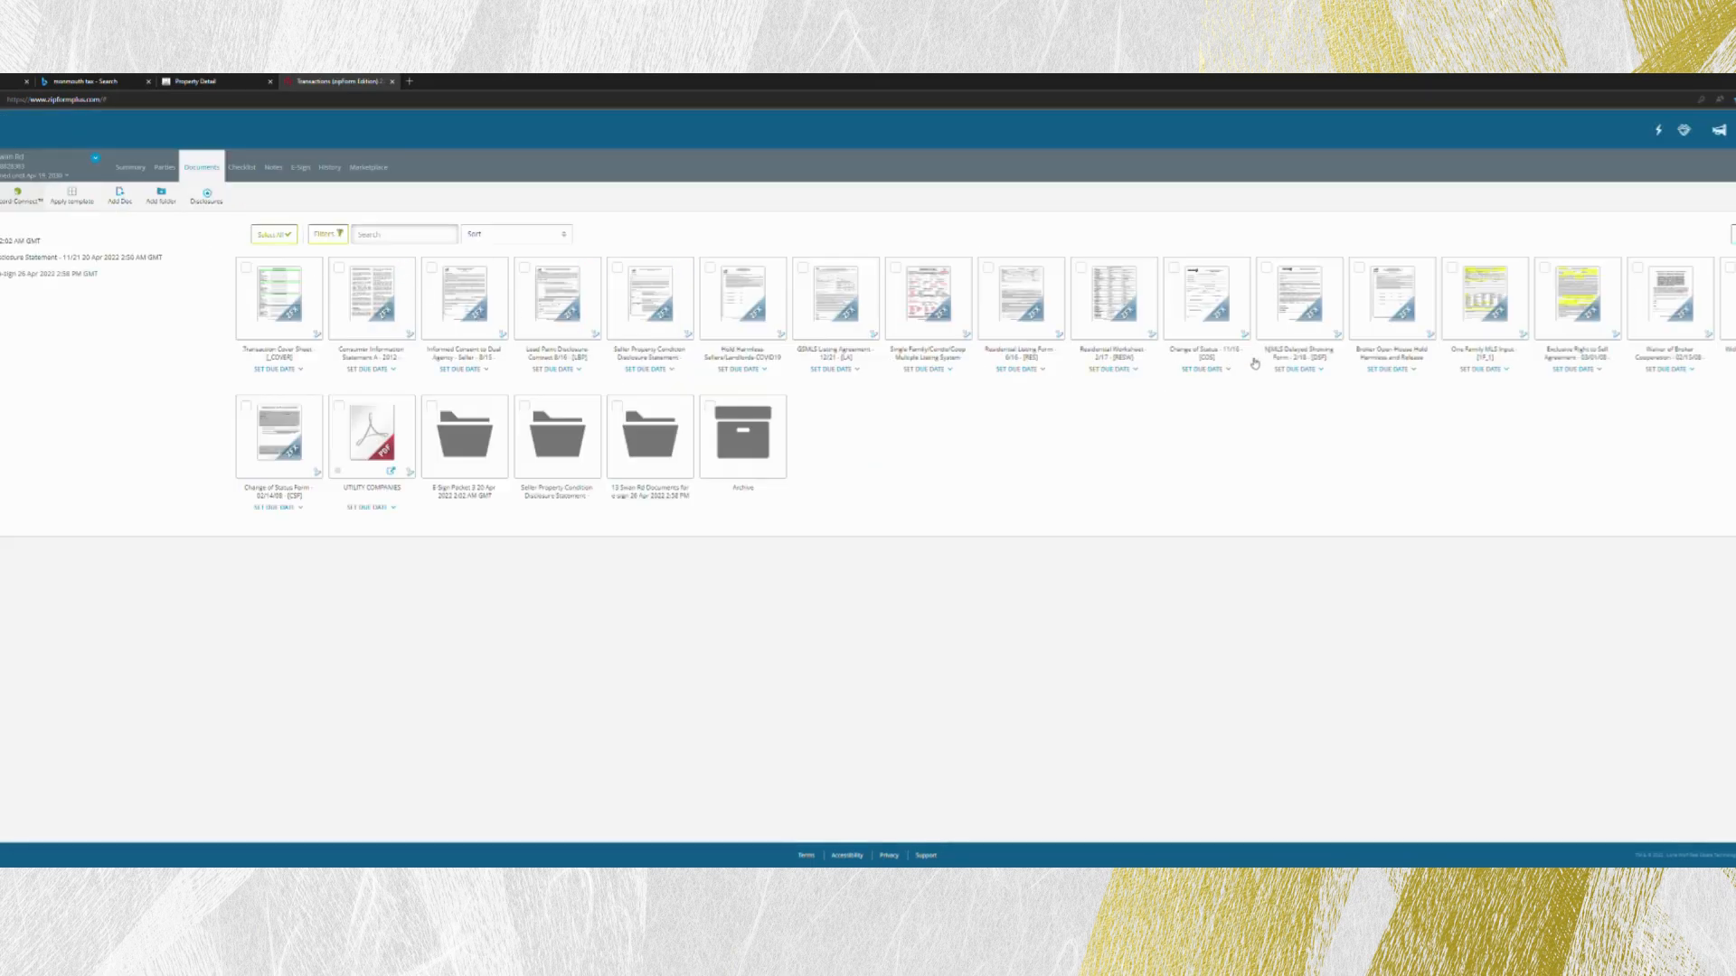
click(1299, 299)
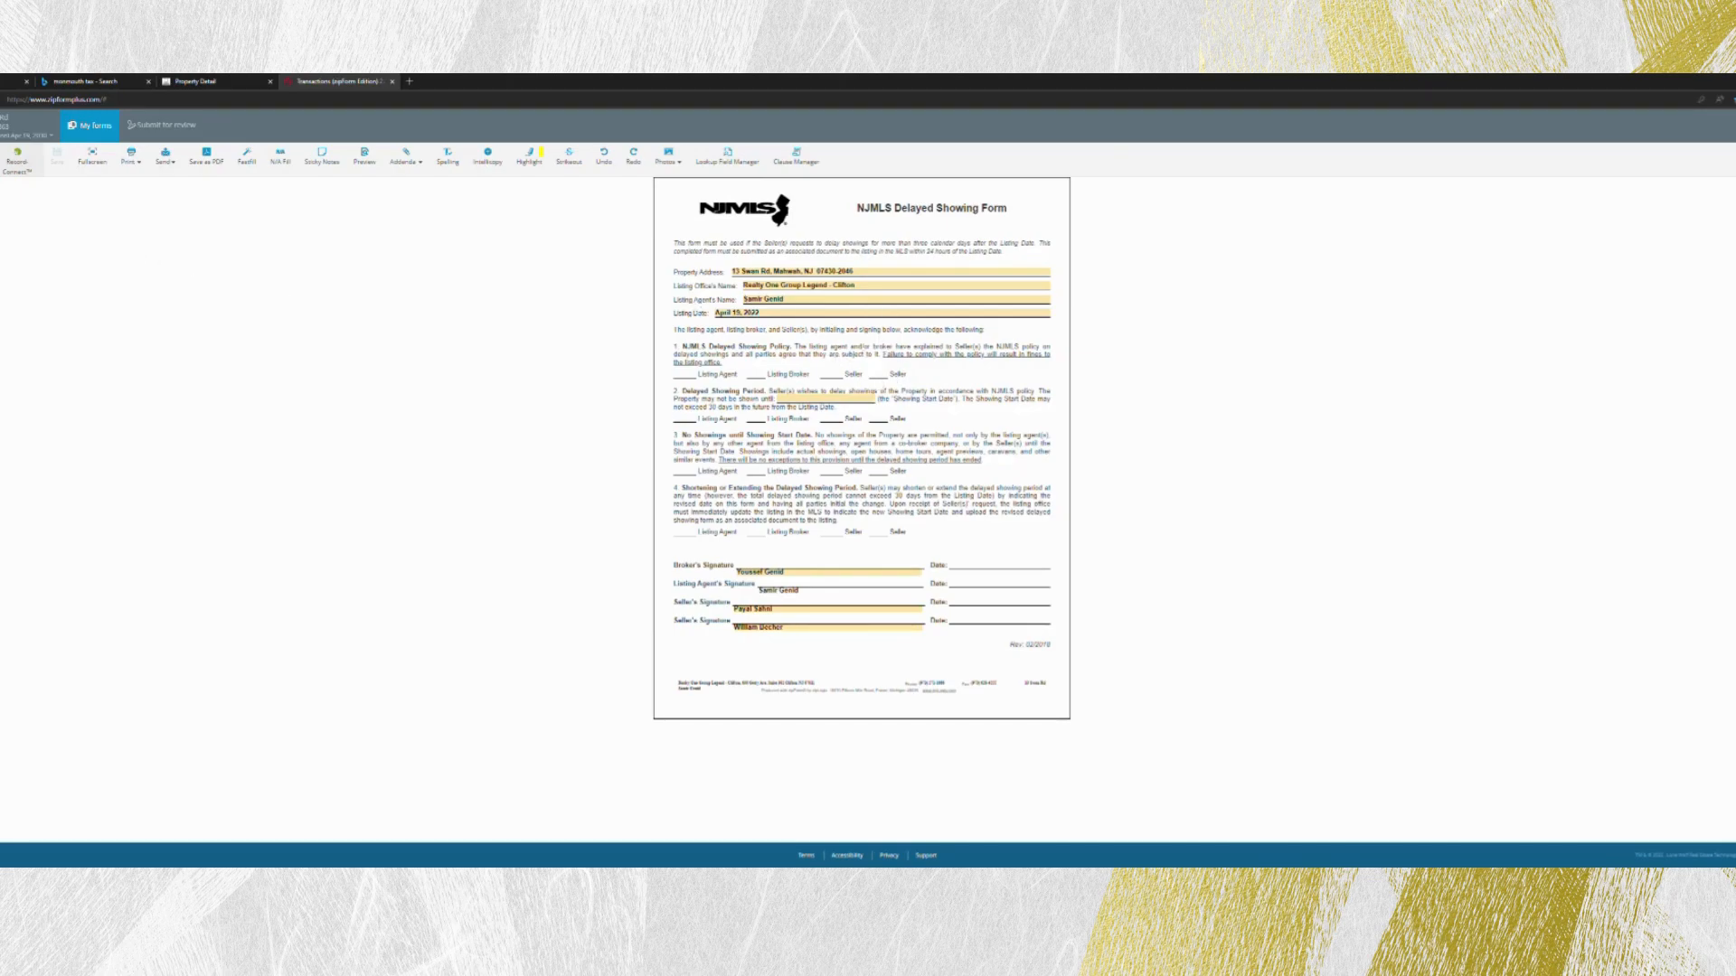
click(2, 126)
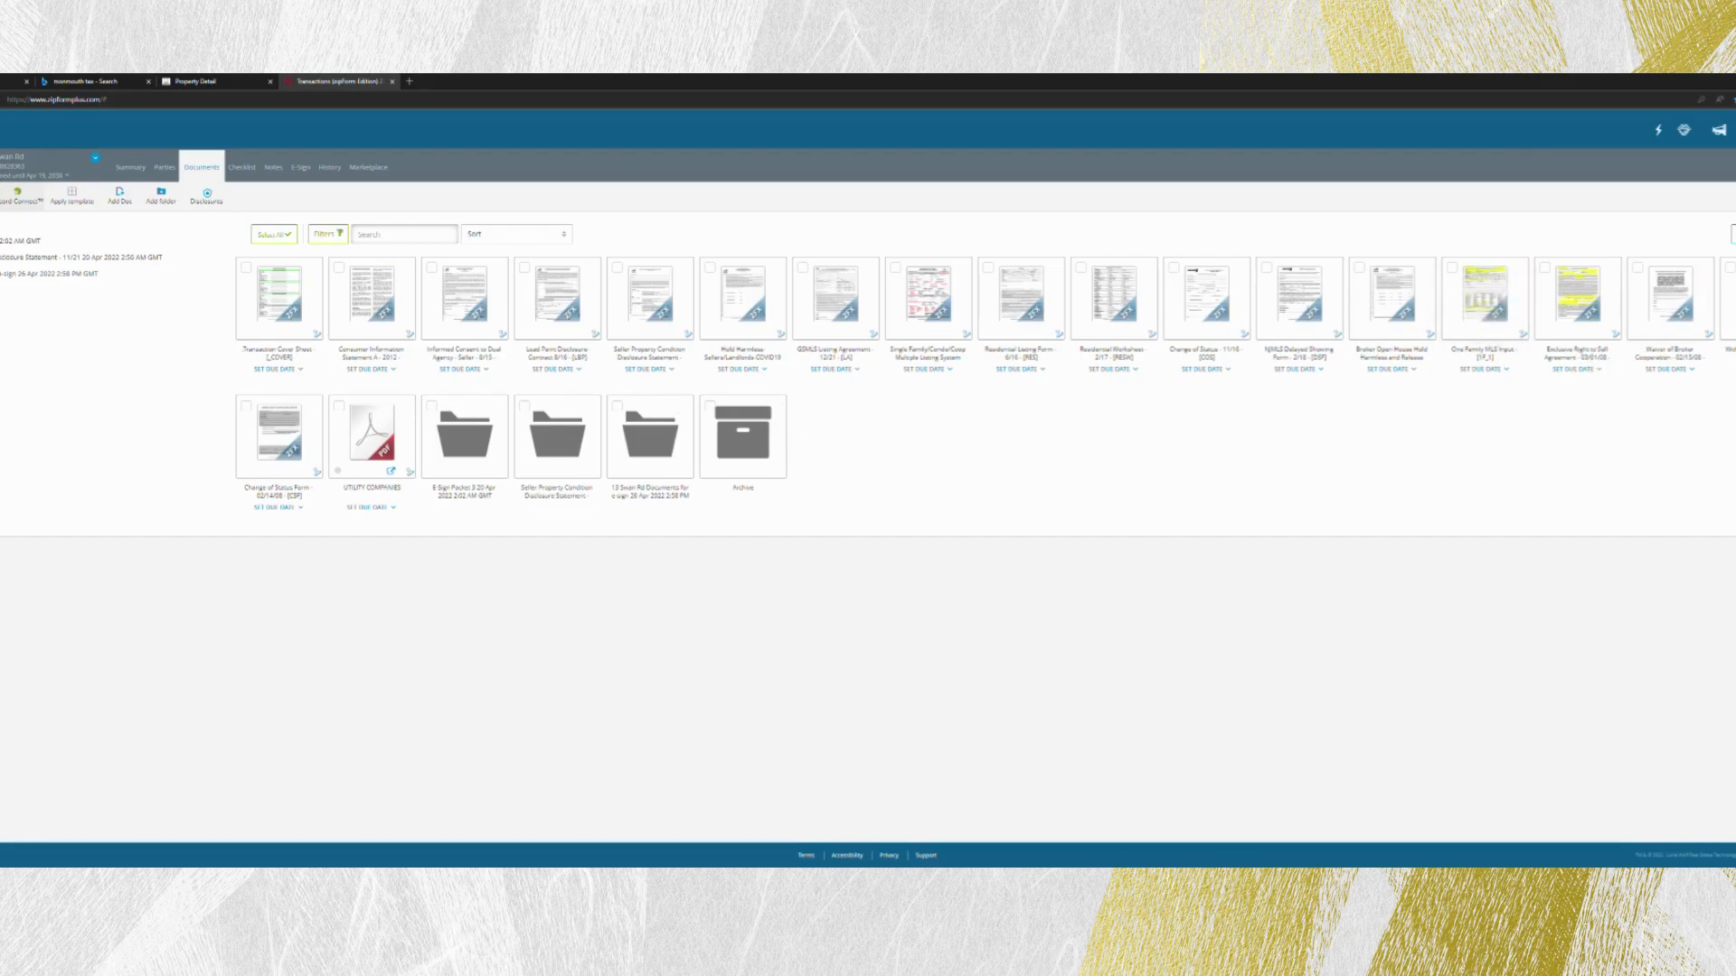
- Start a new e-sign packet and include the Consumer Information Statement, Informed Consent to Dual Agency - Seller, and Lead Paint Disclosure
click(300, 168)
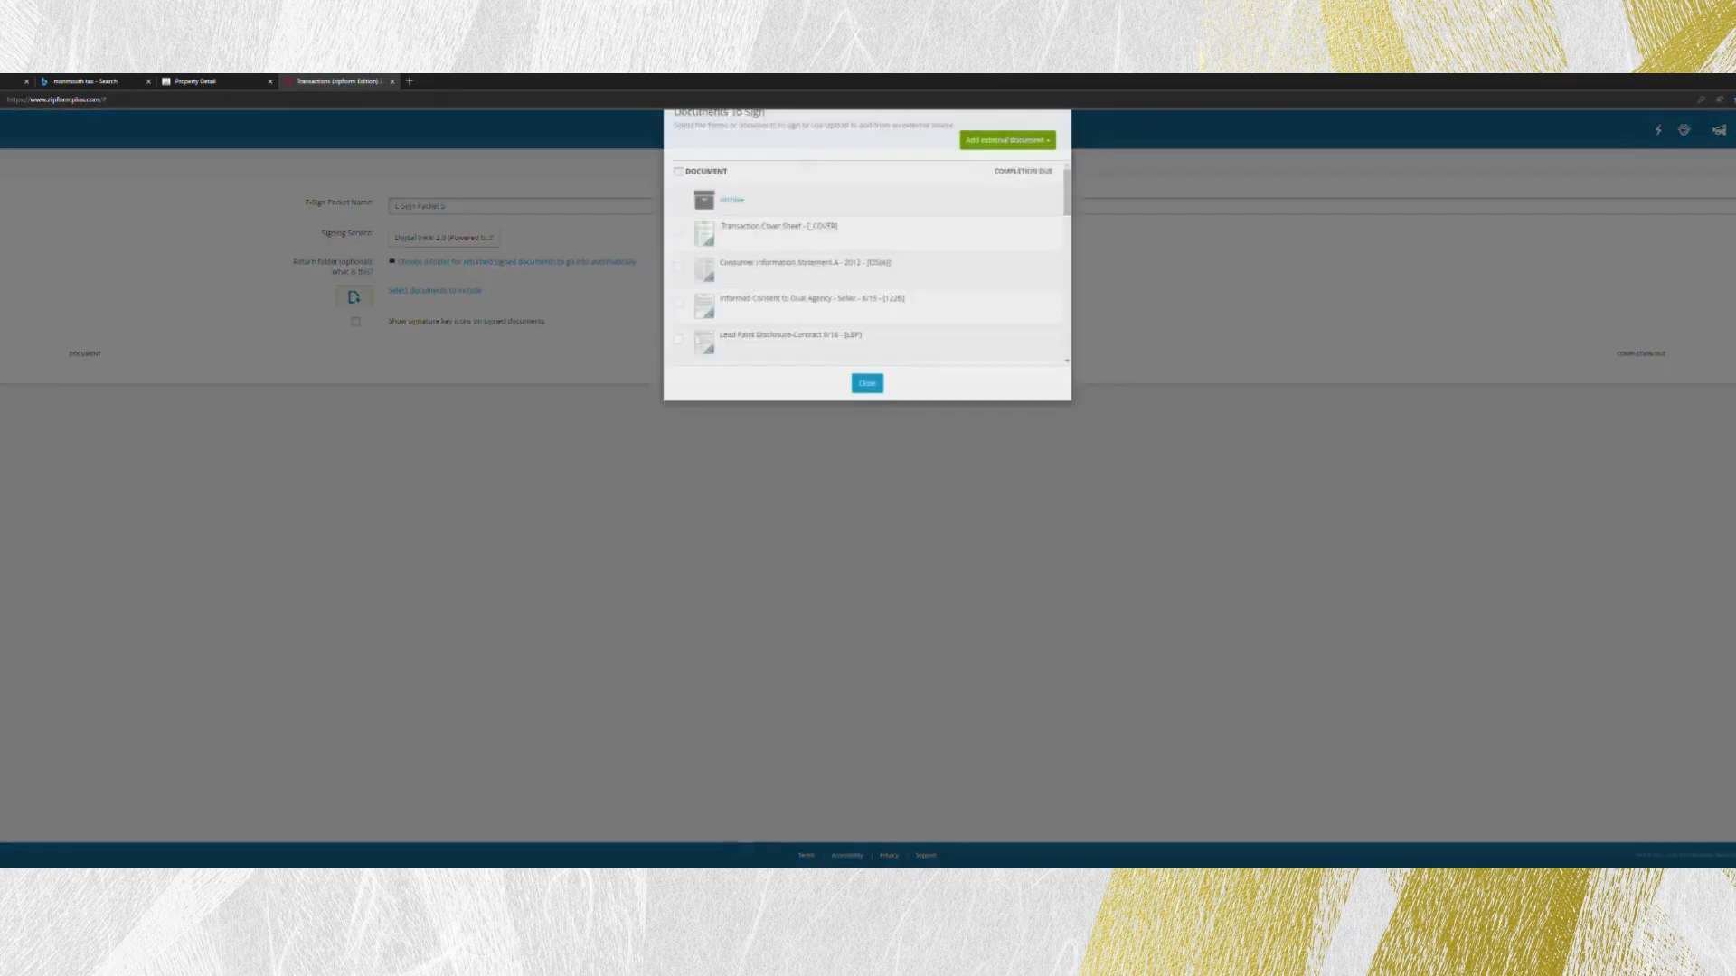
click(765, 294)
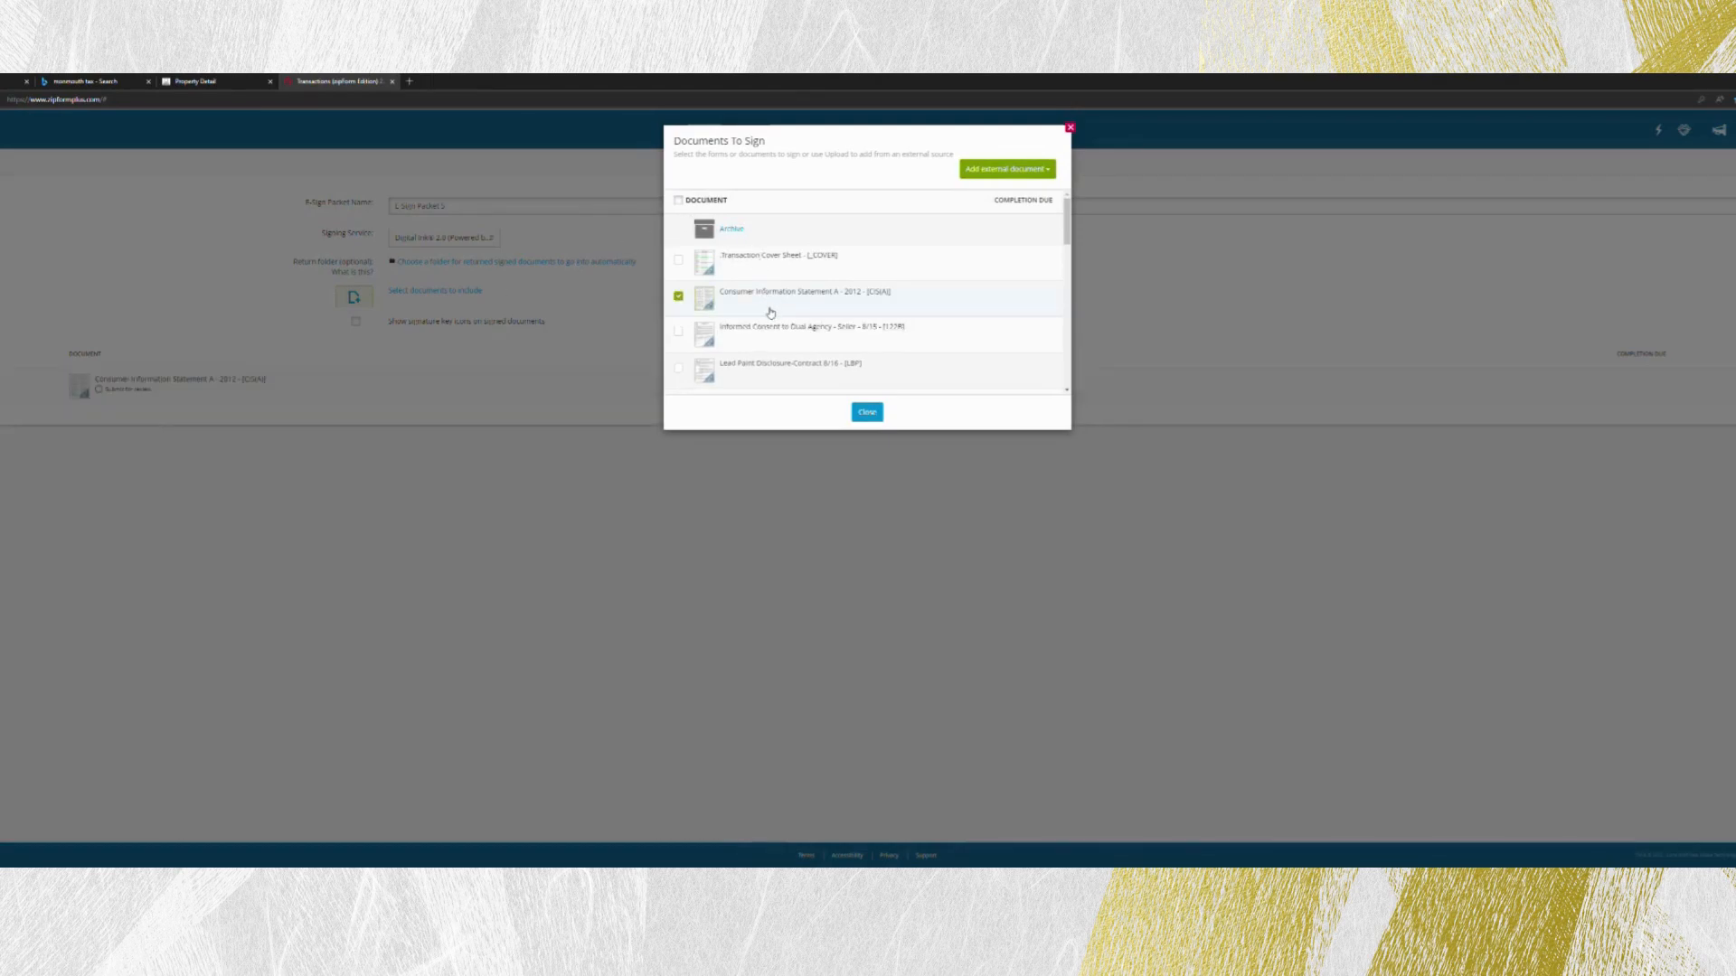
scroll(770, 311, down, 1)
click(771, 311)
click(771, 339)
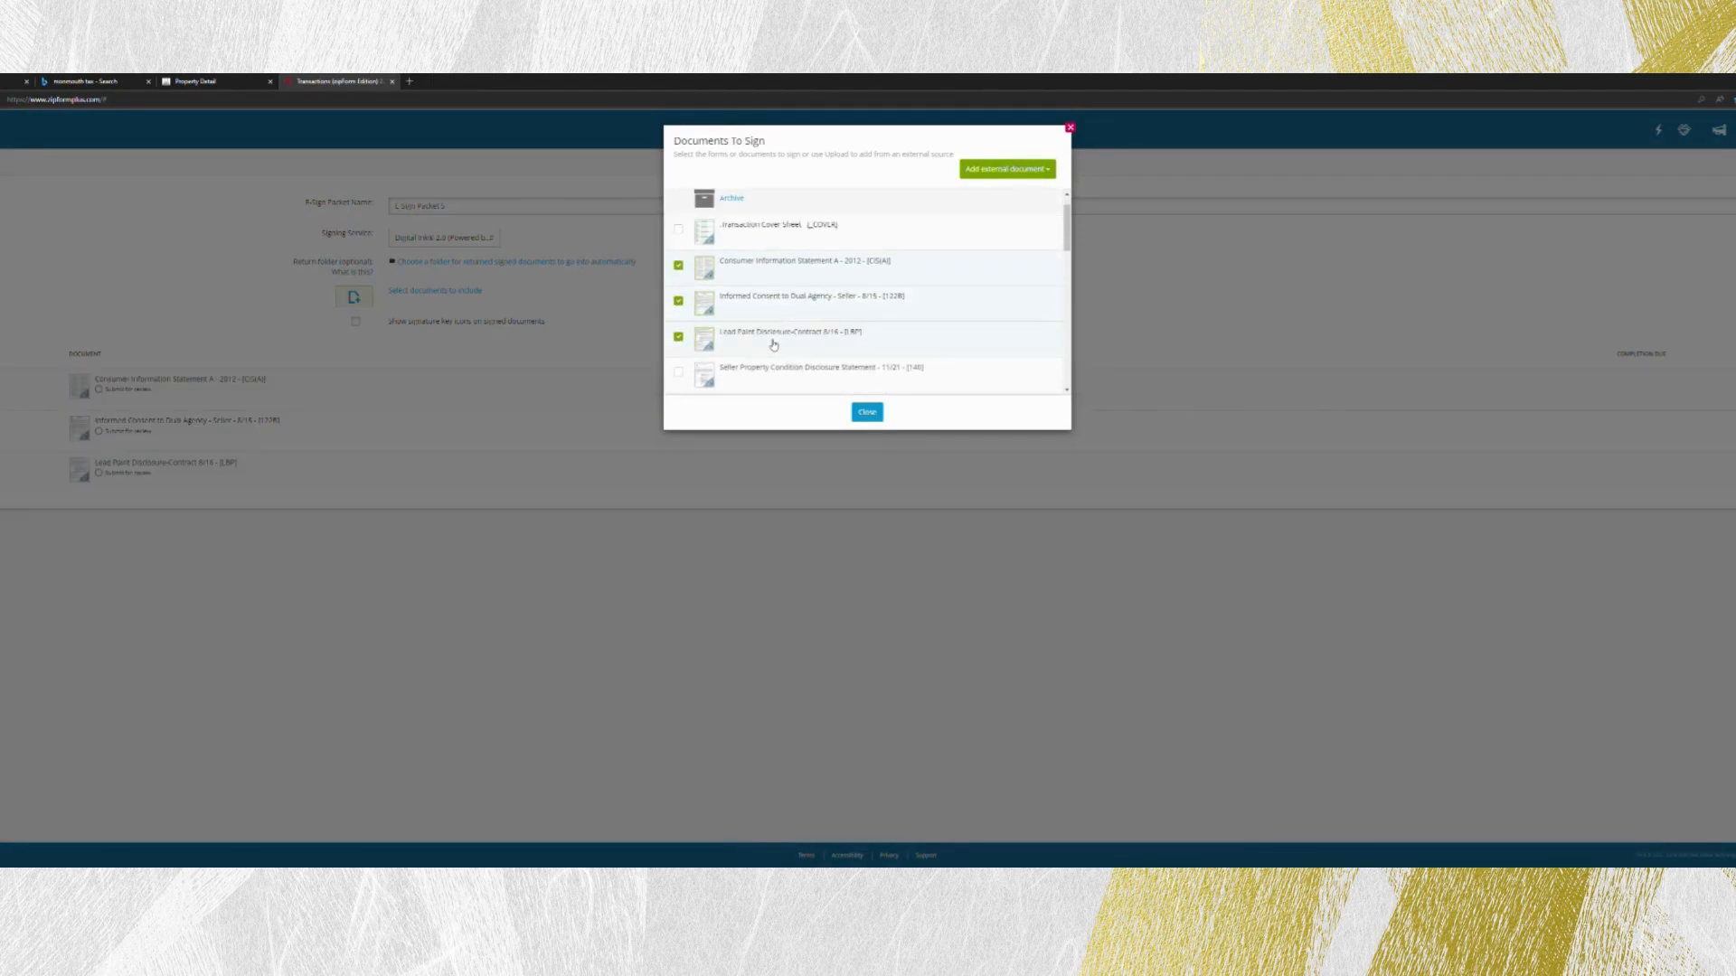
- Add the Seller Property Condition Disclosure Statement, COVID-19 Hold Harmless, GSMLS Listing Agreement and Residential Listing Form to the packet's documents
scroll(767, 339, down, 2)
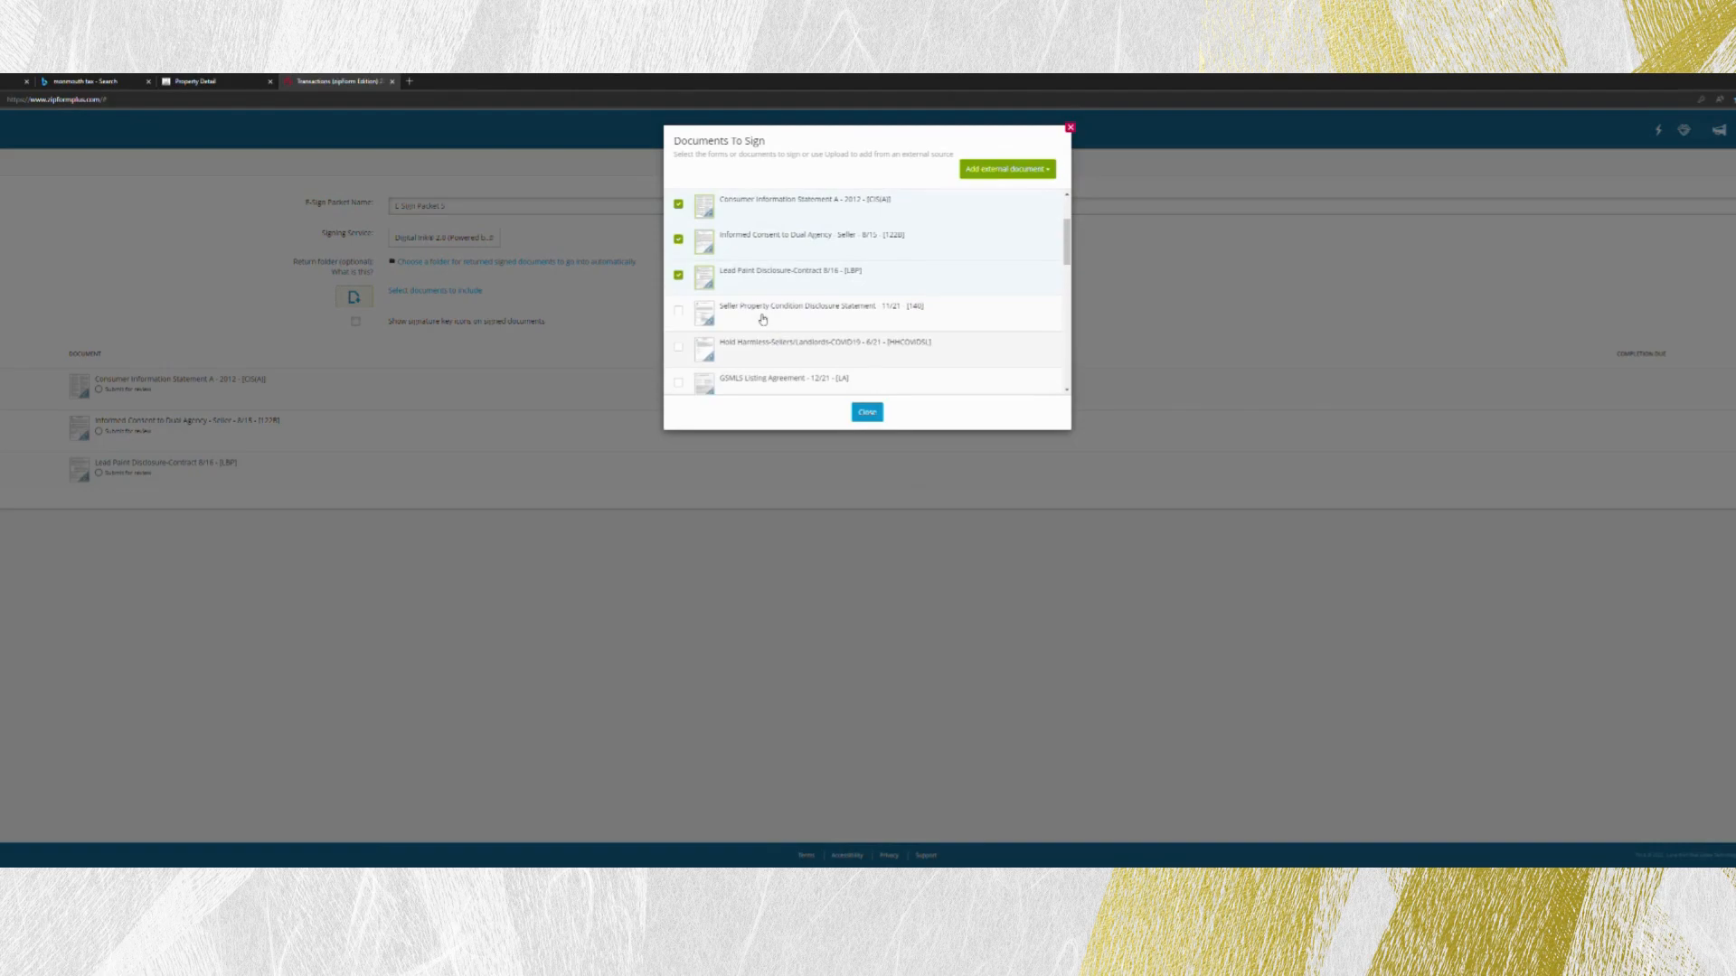
click(762, 319)
scroll(764, 324, down, 1)
click(764, 323)
scroll(765, 327, down, 1)
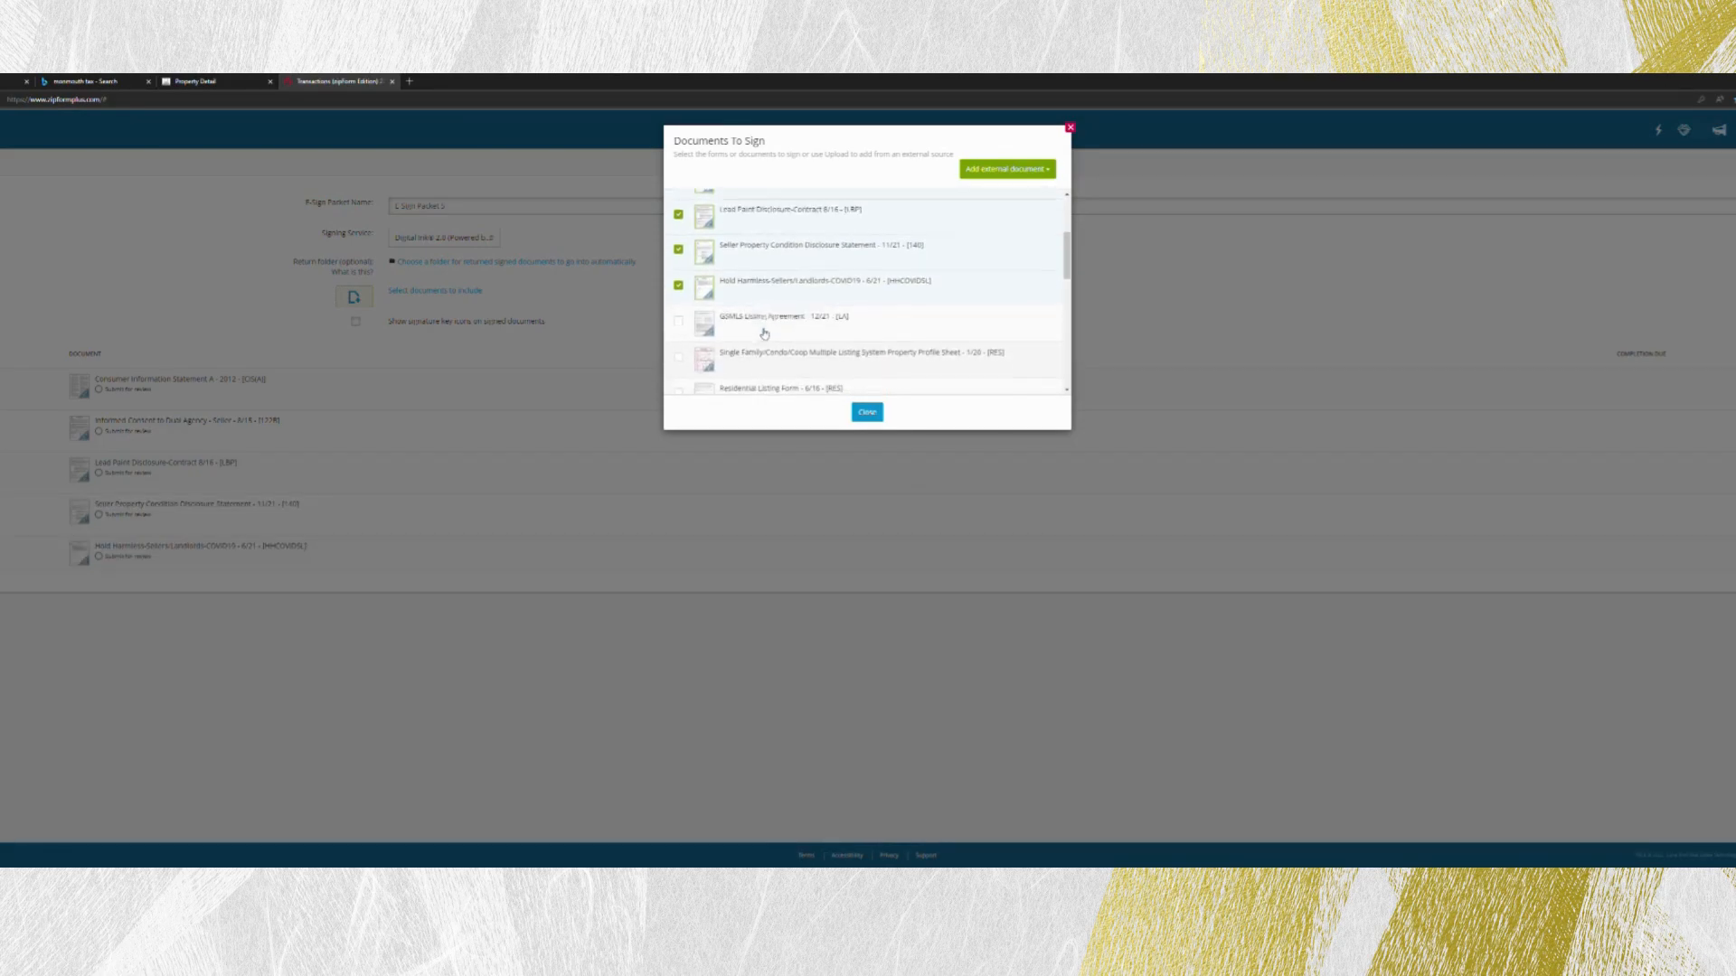
click(766, 330)
scroll(763, 331, down, 1)
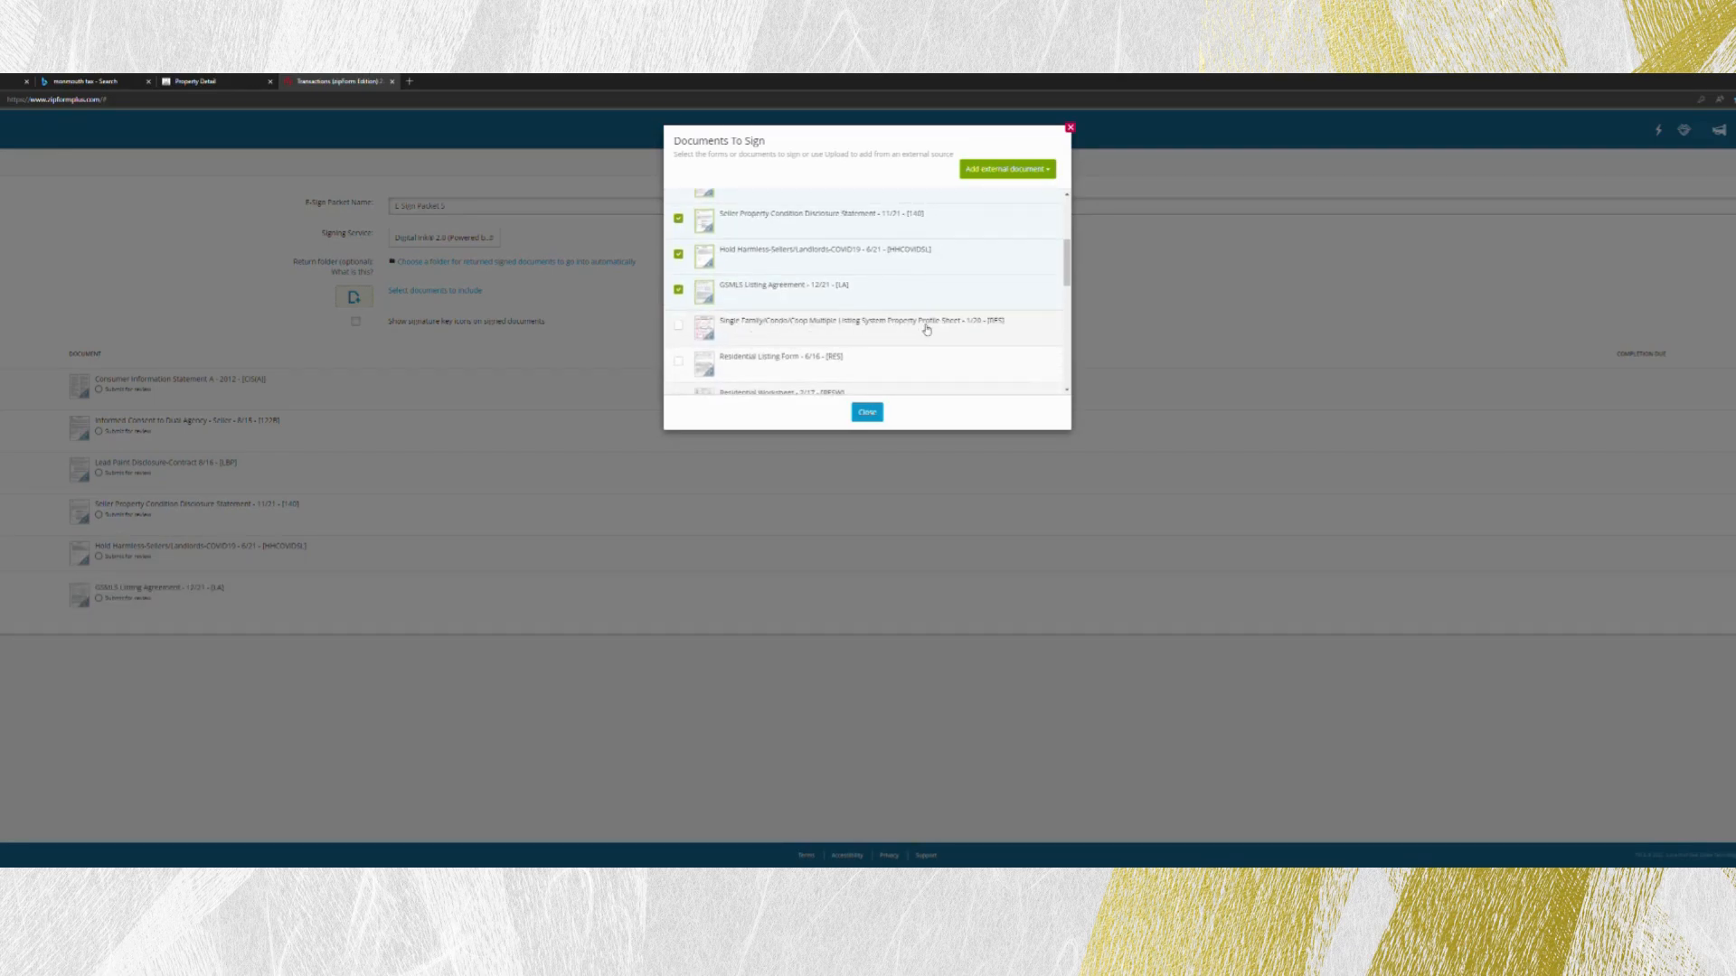
scroll(913, 326, down, 2)
click(767, 308)
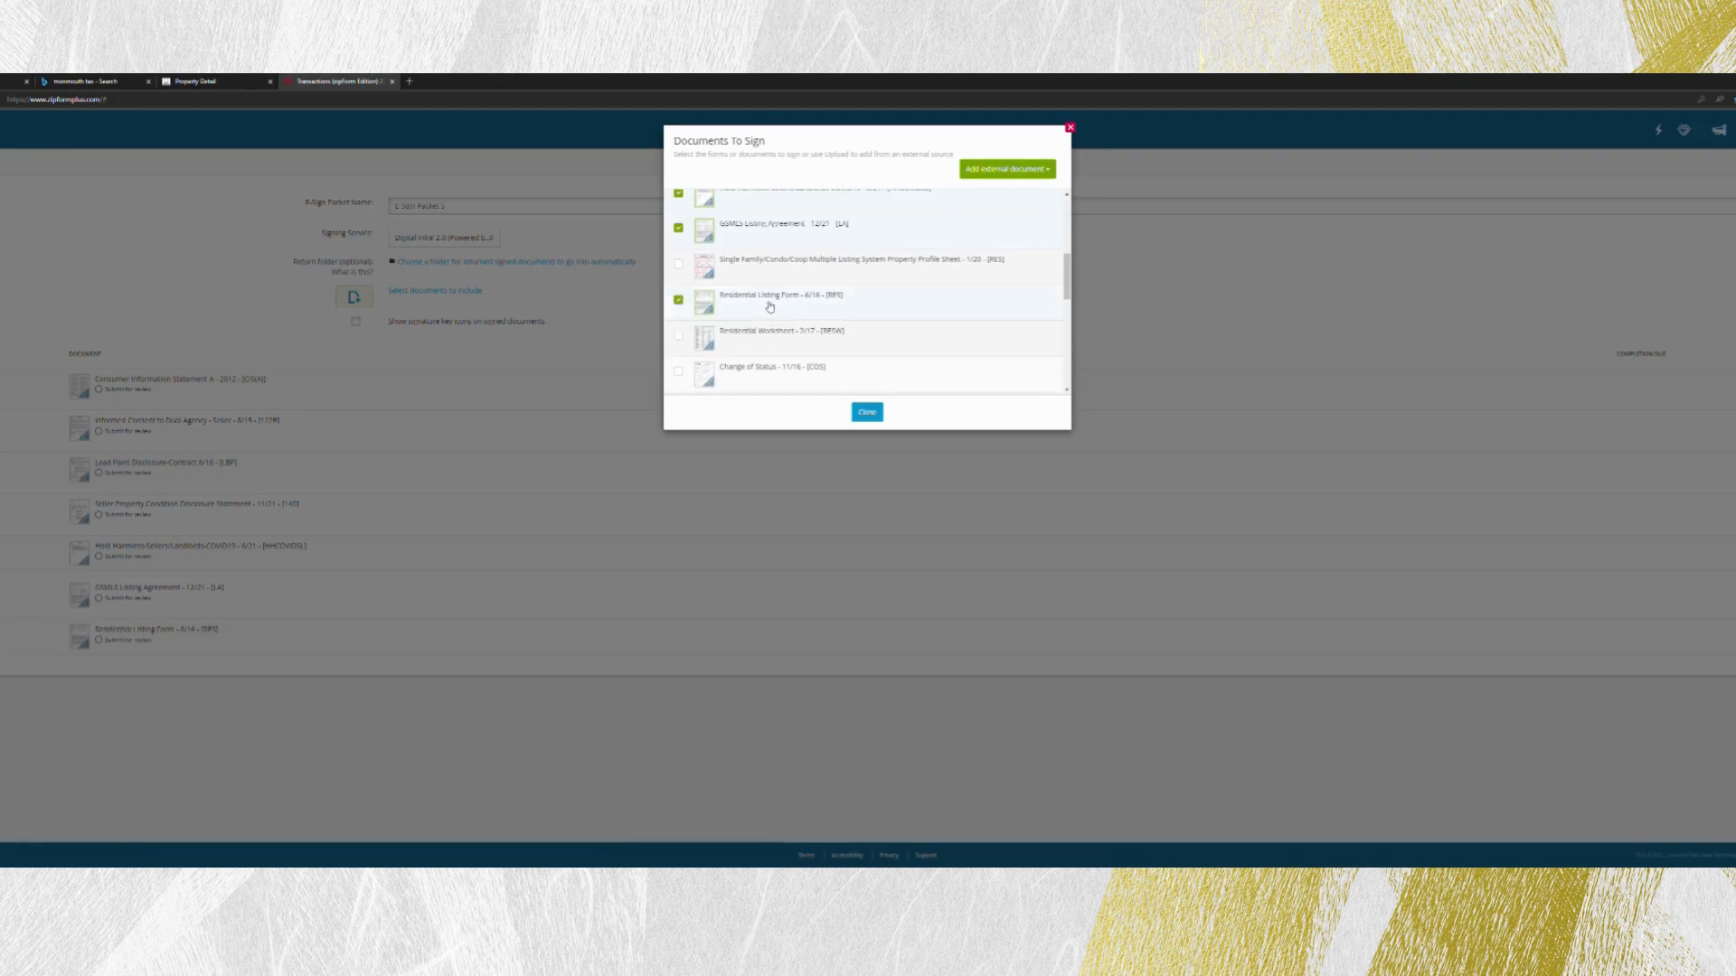
click(868, 413)
- Name the e-sign packet with the property's street address followed by "Listing Agreement"
triple_click(454, 213)
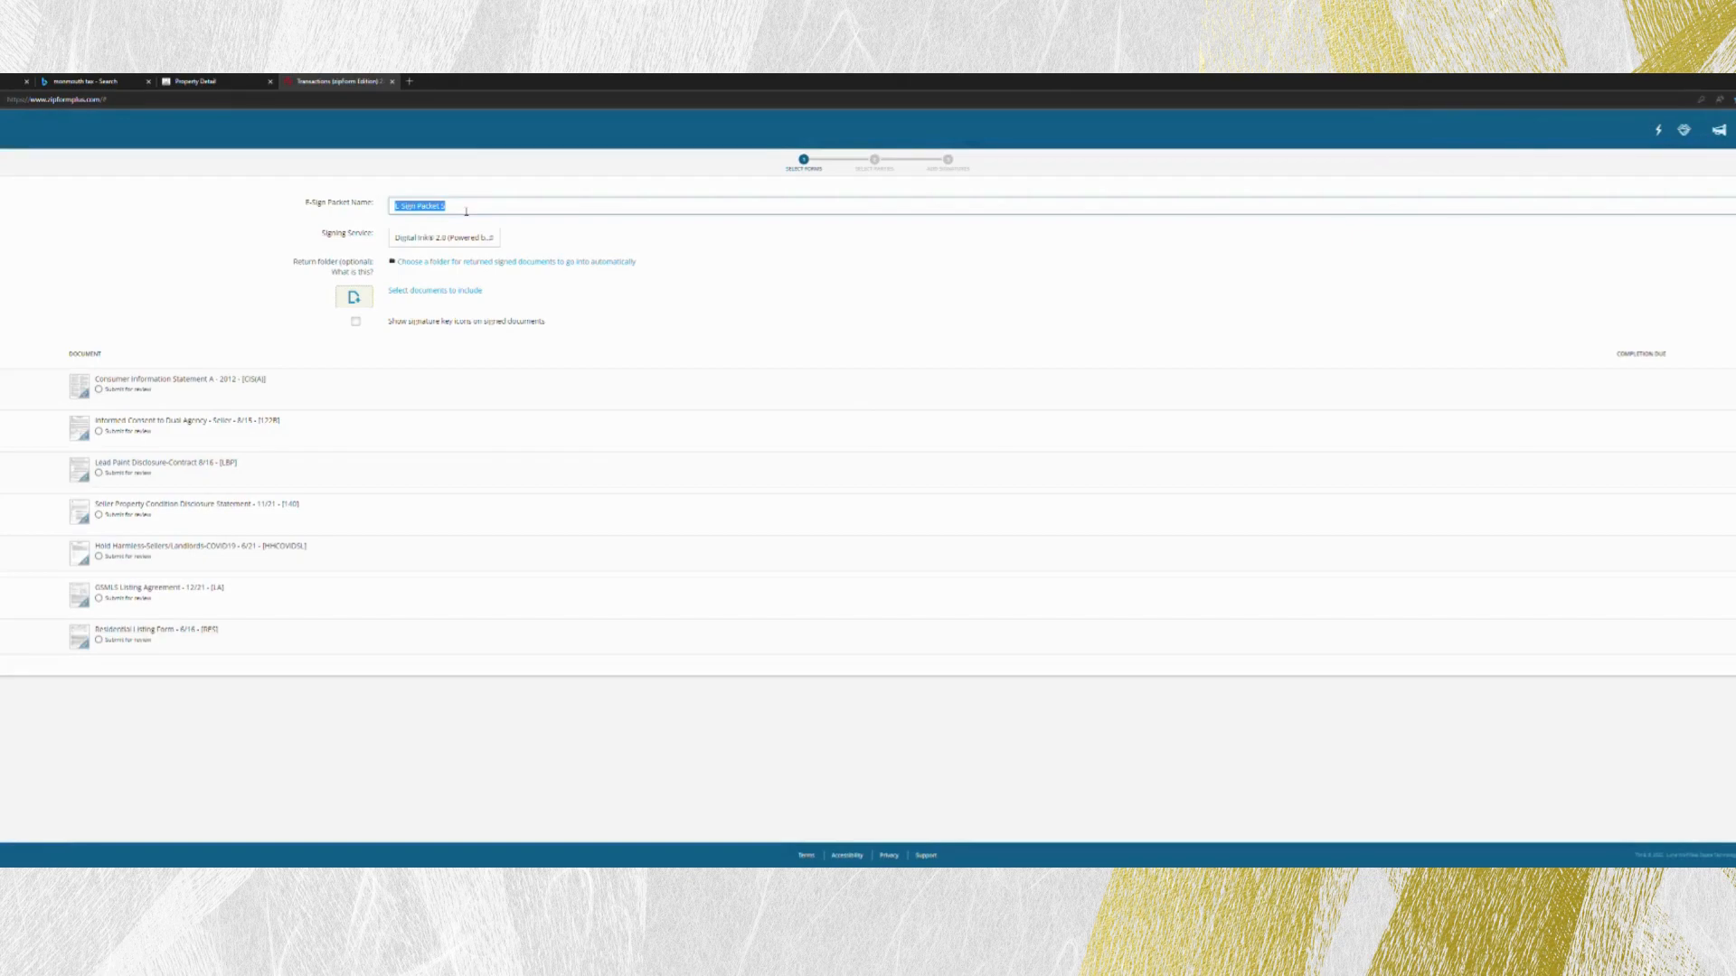
- Add Seller One, Seller Two, the listing agent and the listing broker from the transaction parties as the packet's signers
click(868, 287)
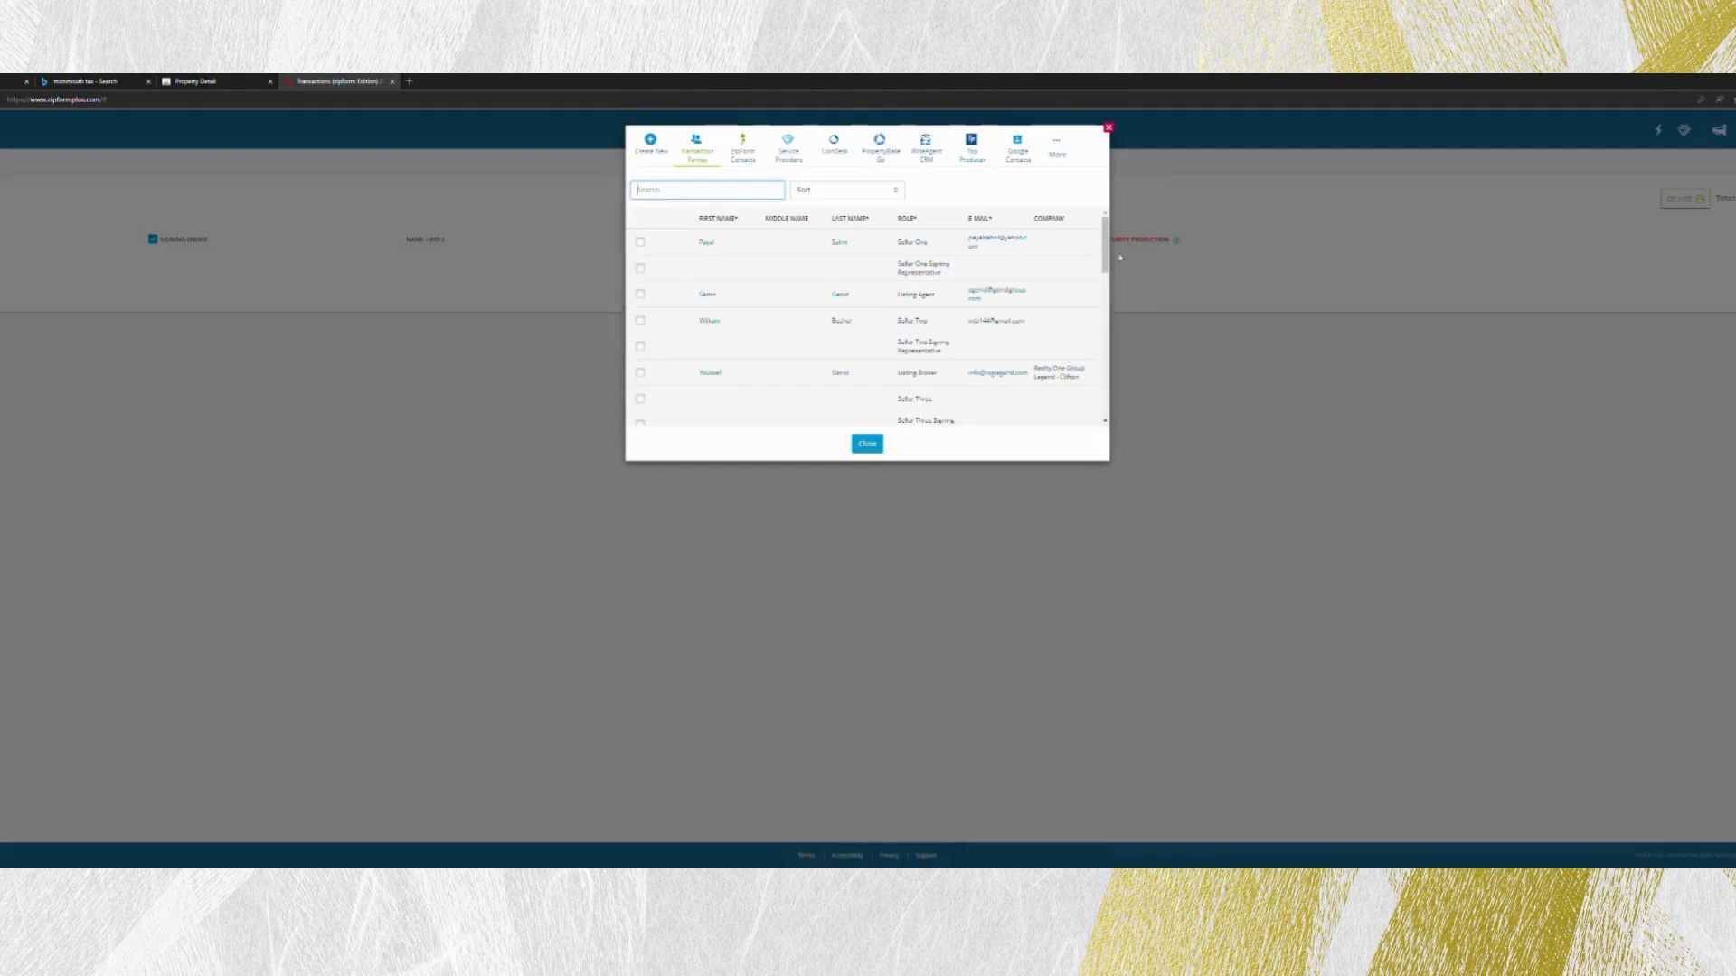
click(640, 241)
click(640, 320)
click(640, 295)
click(875, 447)
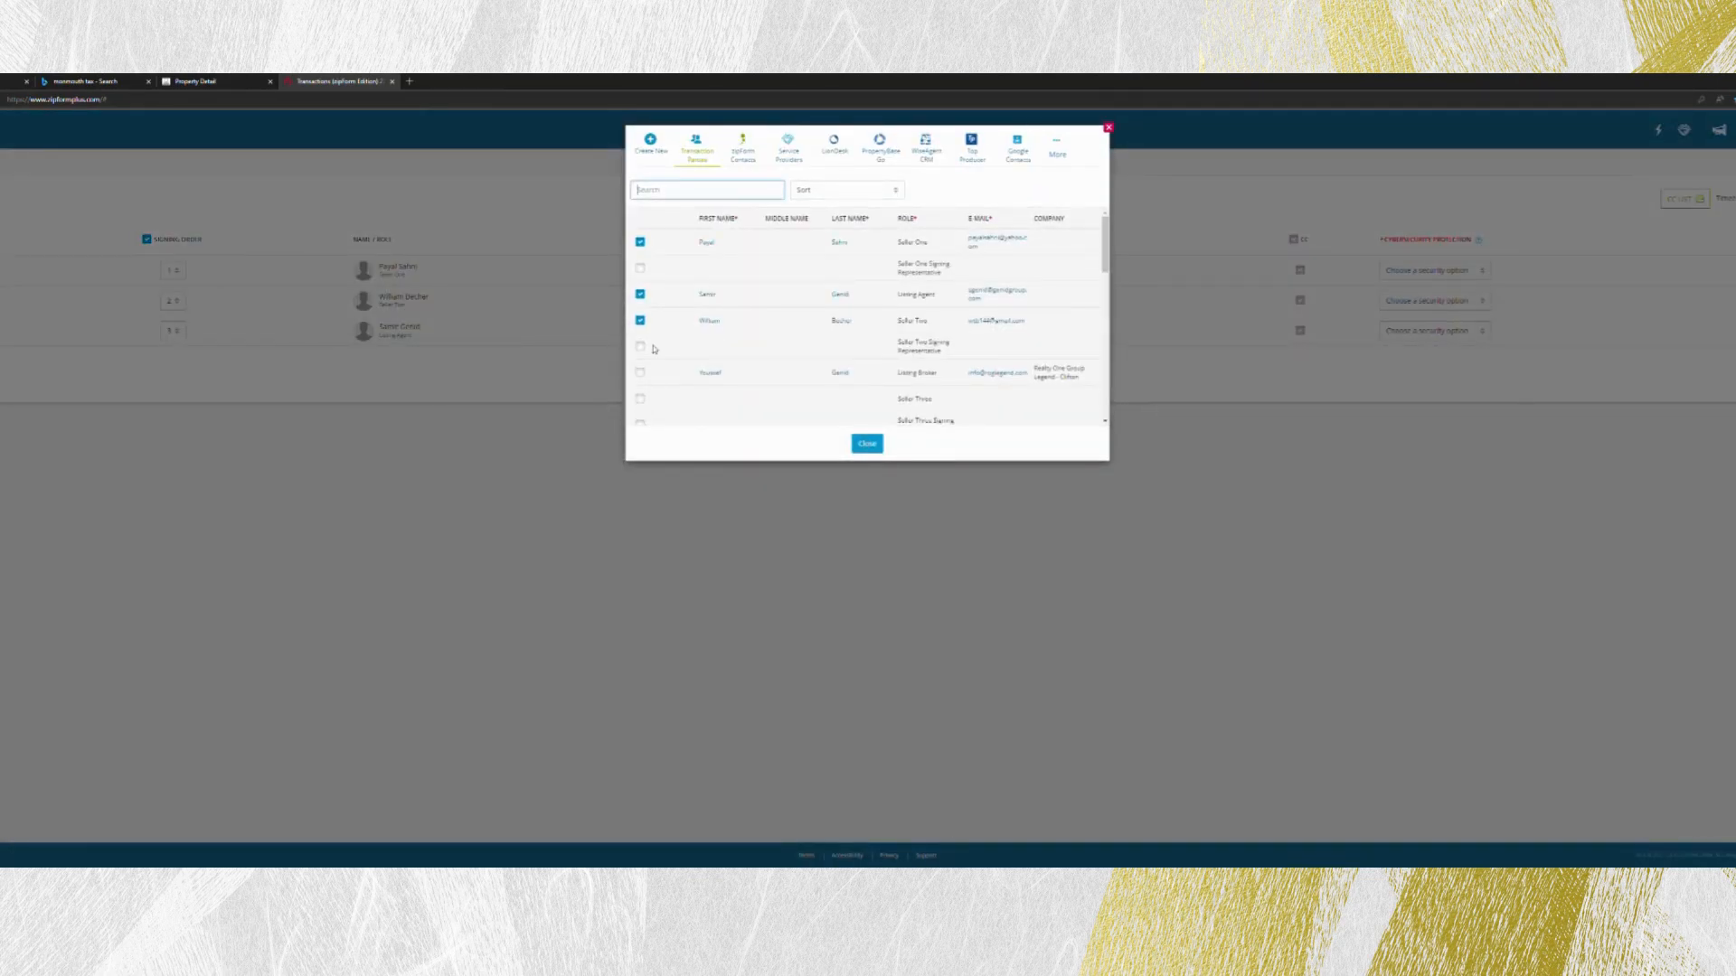
click(640, 371)
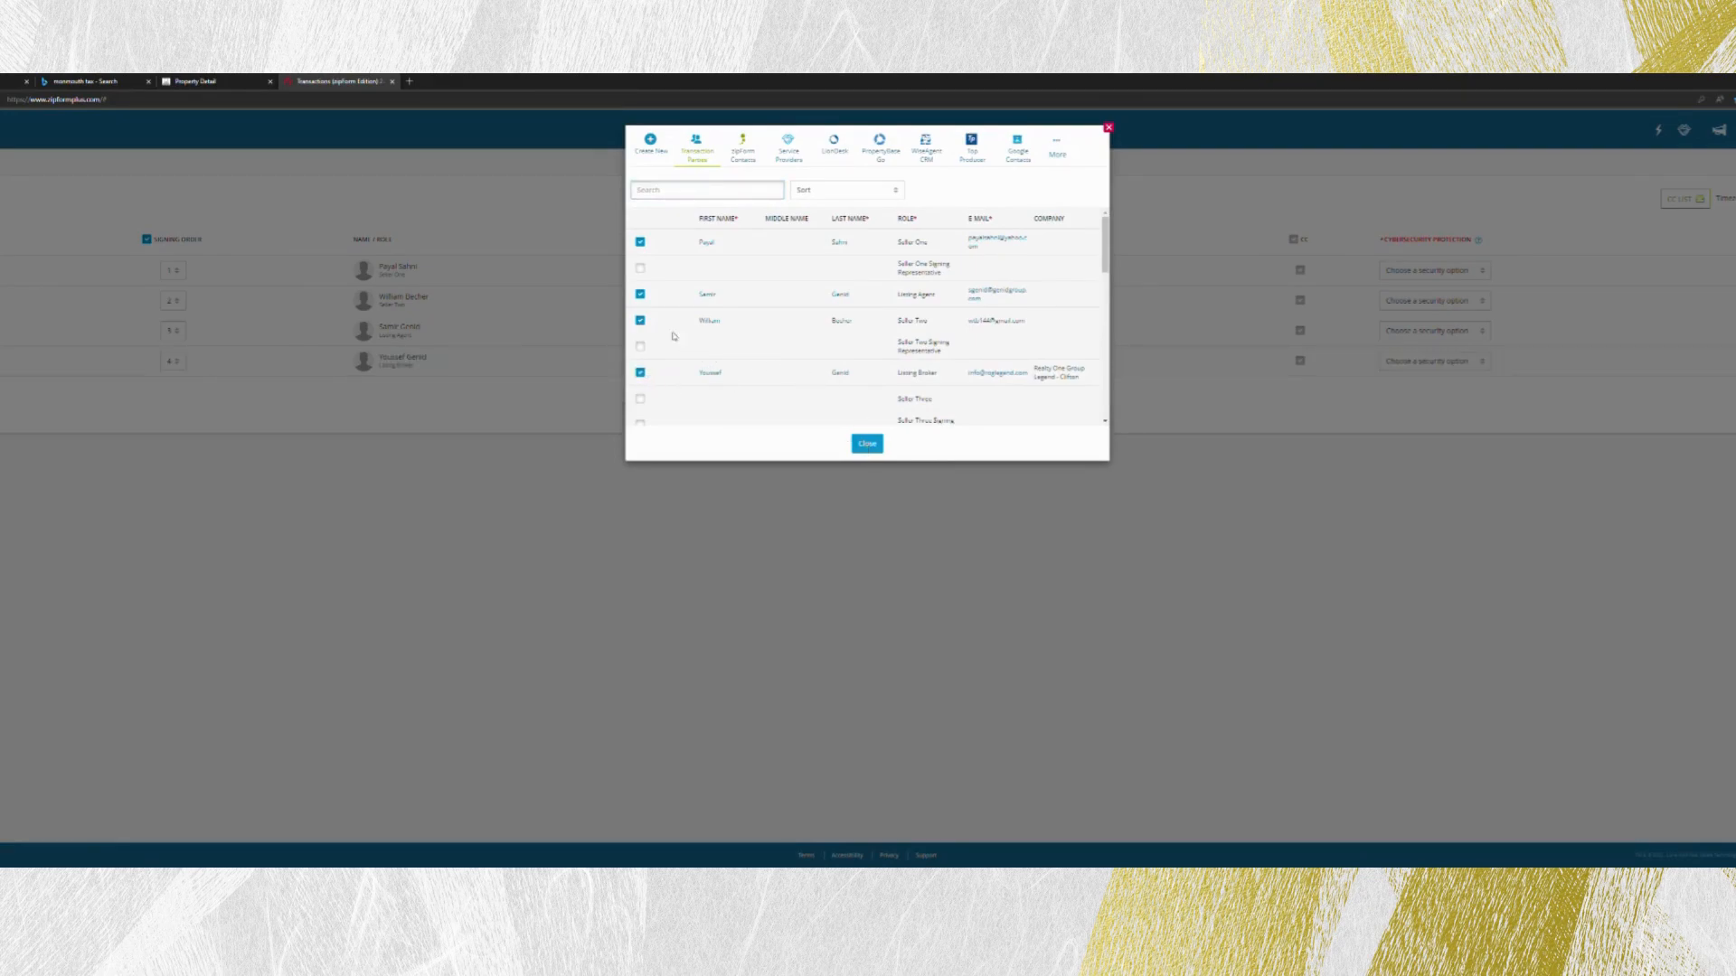
click(867, 443)
- Set the second seller's signing order to 1, the same as the first seller's, and adjust the listing broker's order
click(171, 303)
click(172, 322)
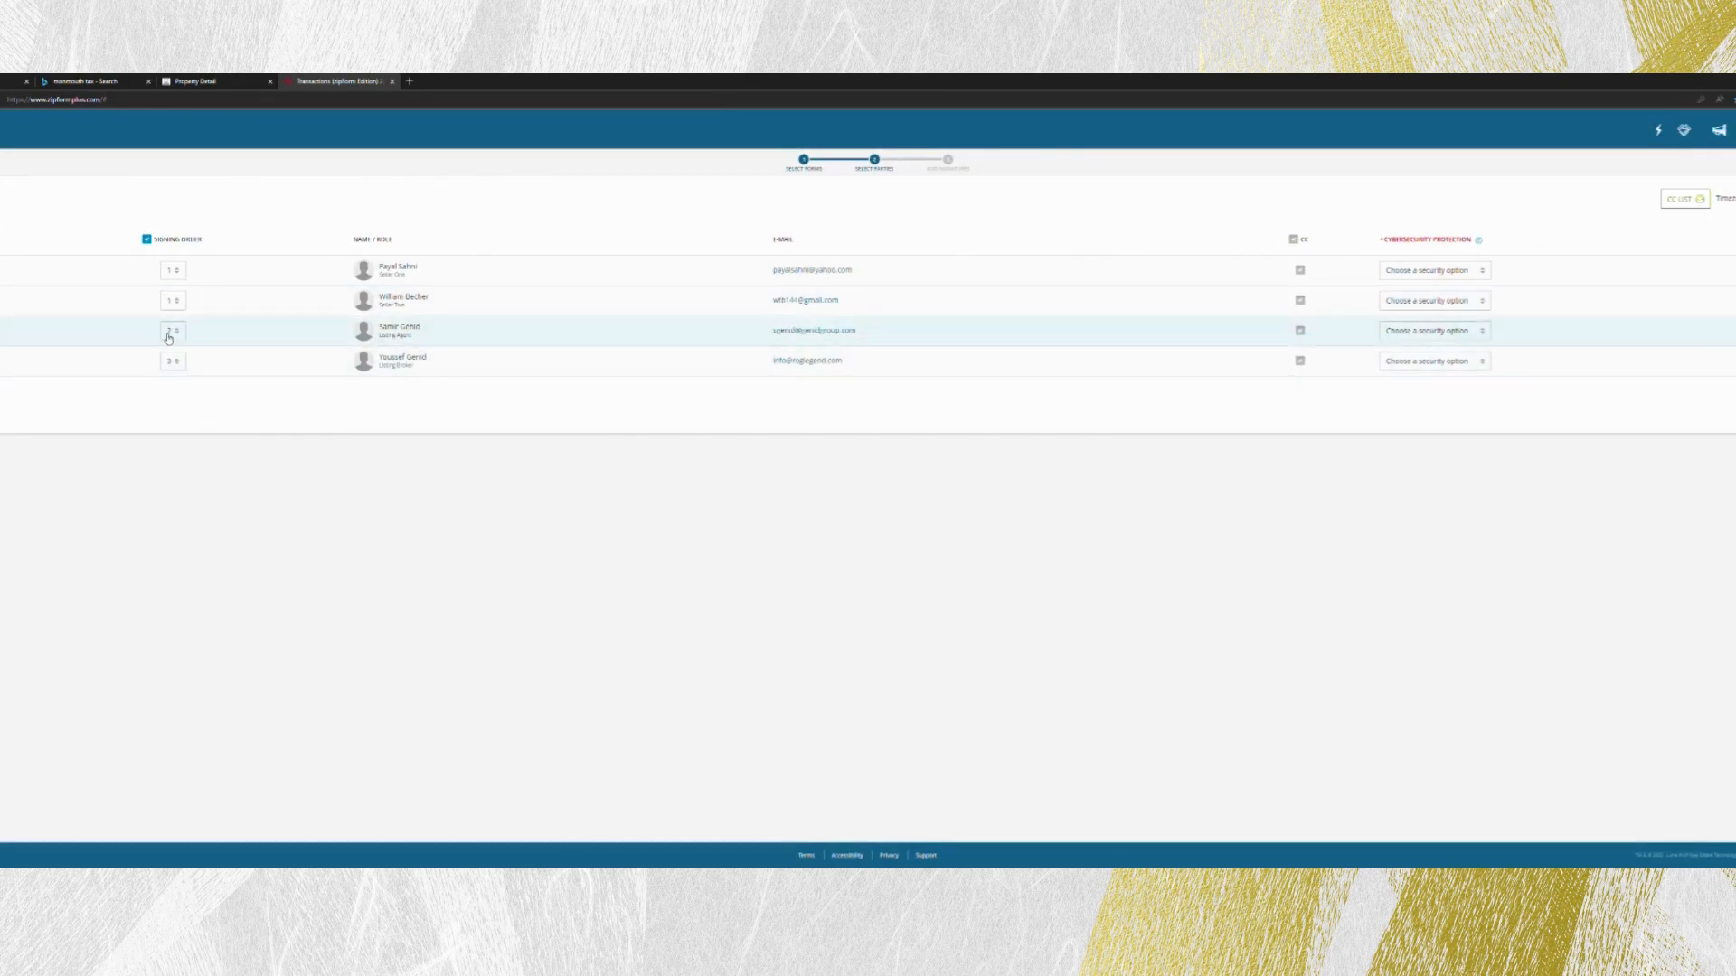
click(172, 394)
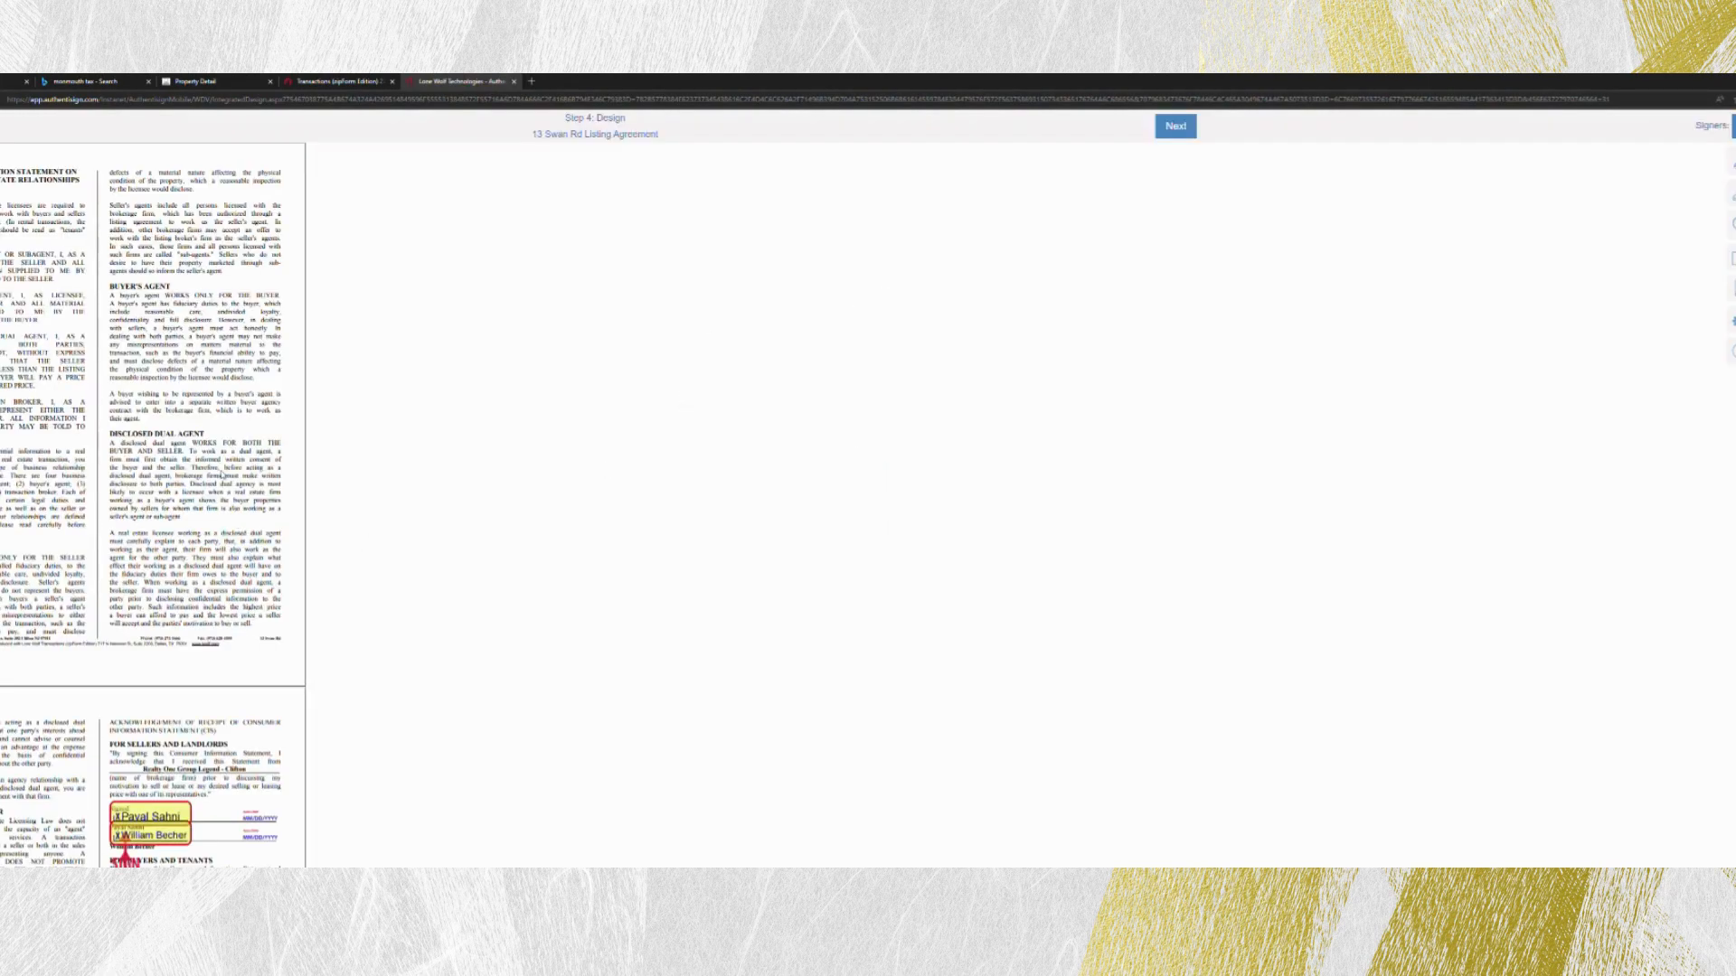
- Place the sellers' response fields beside the records and reports items in the Seller's Disclosure section of the lead paint disclosure
scroll(220, 472, down, 5)
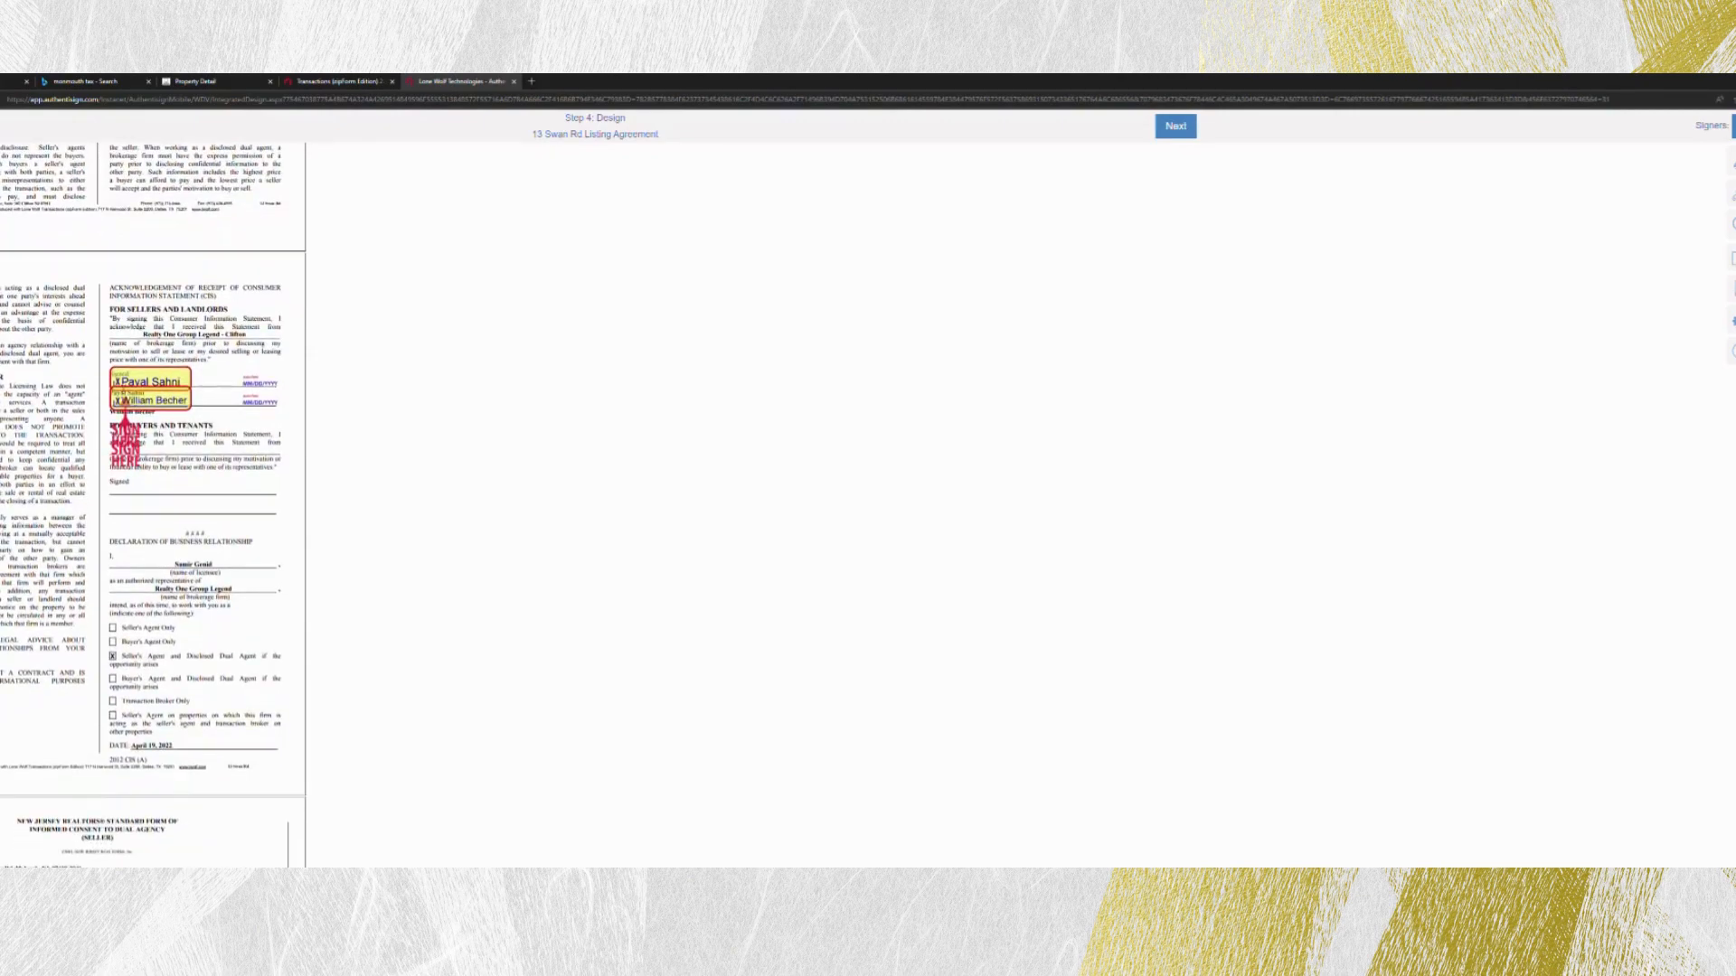
scroll(186, 387, down, 3)
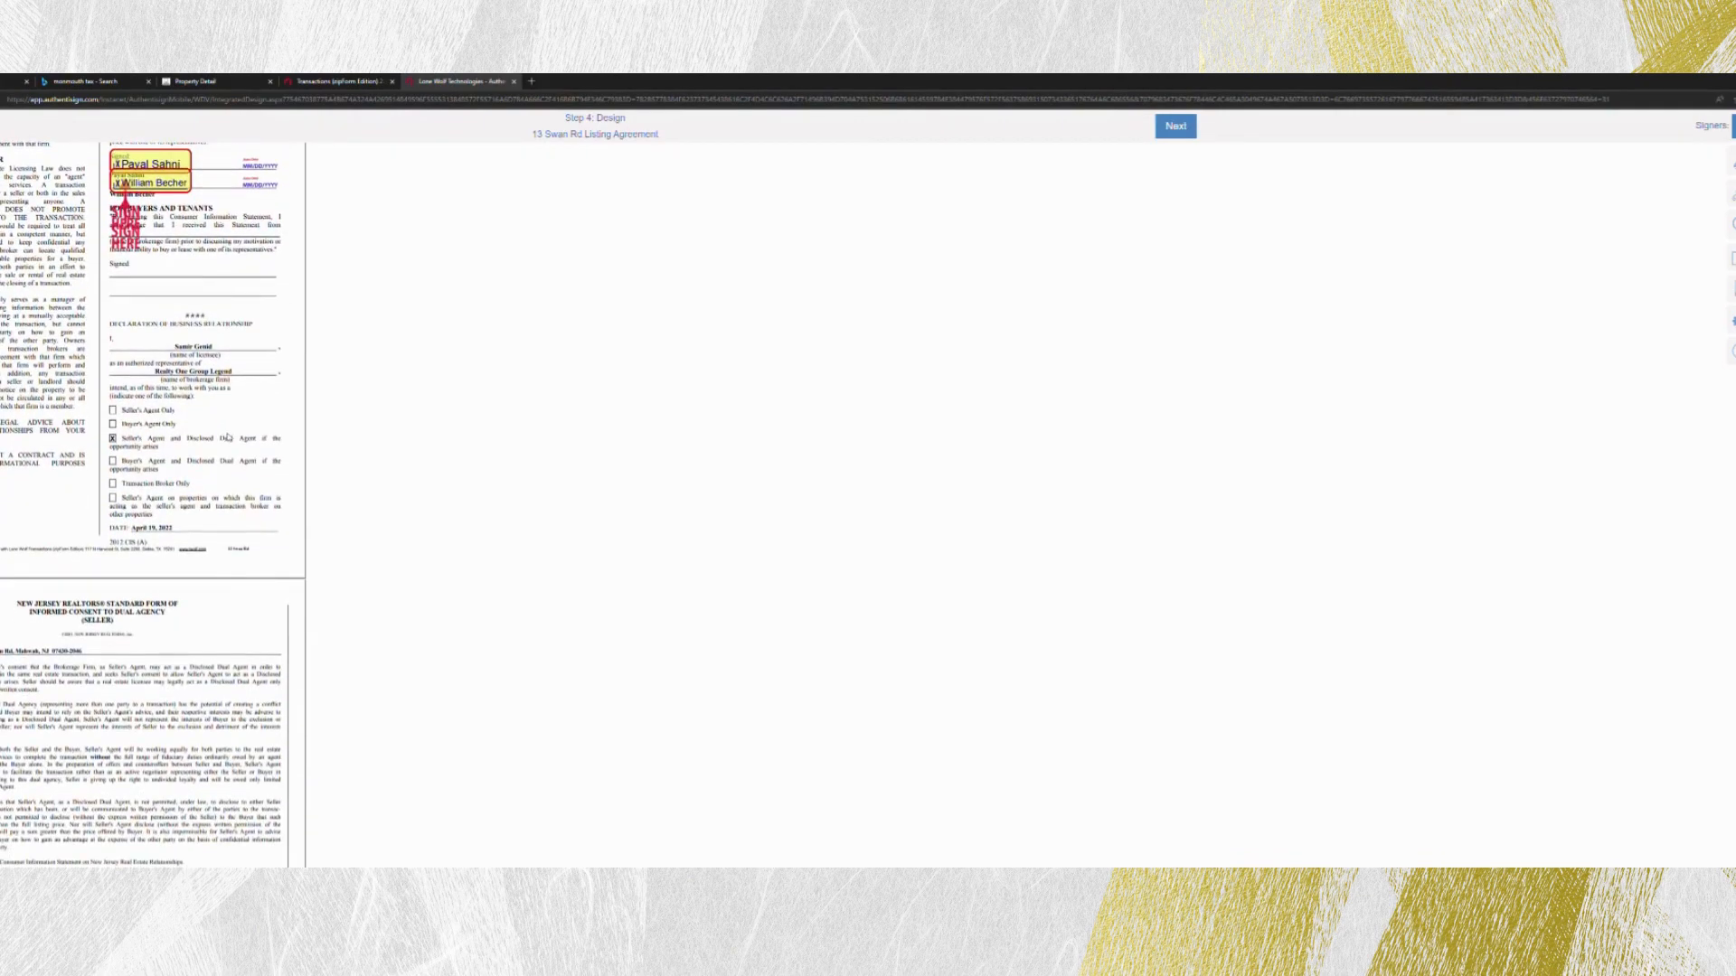
scroll(187, 386, down, 5)
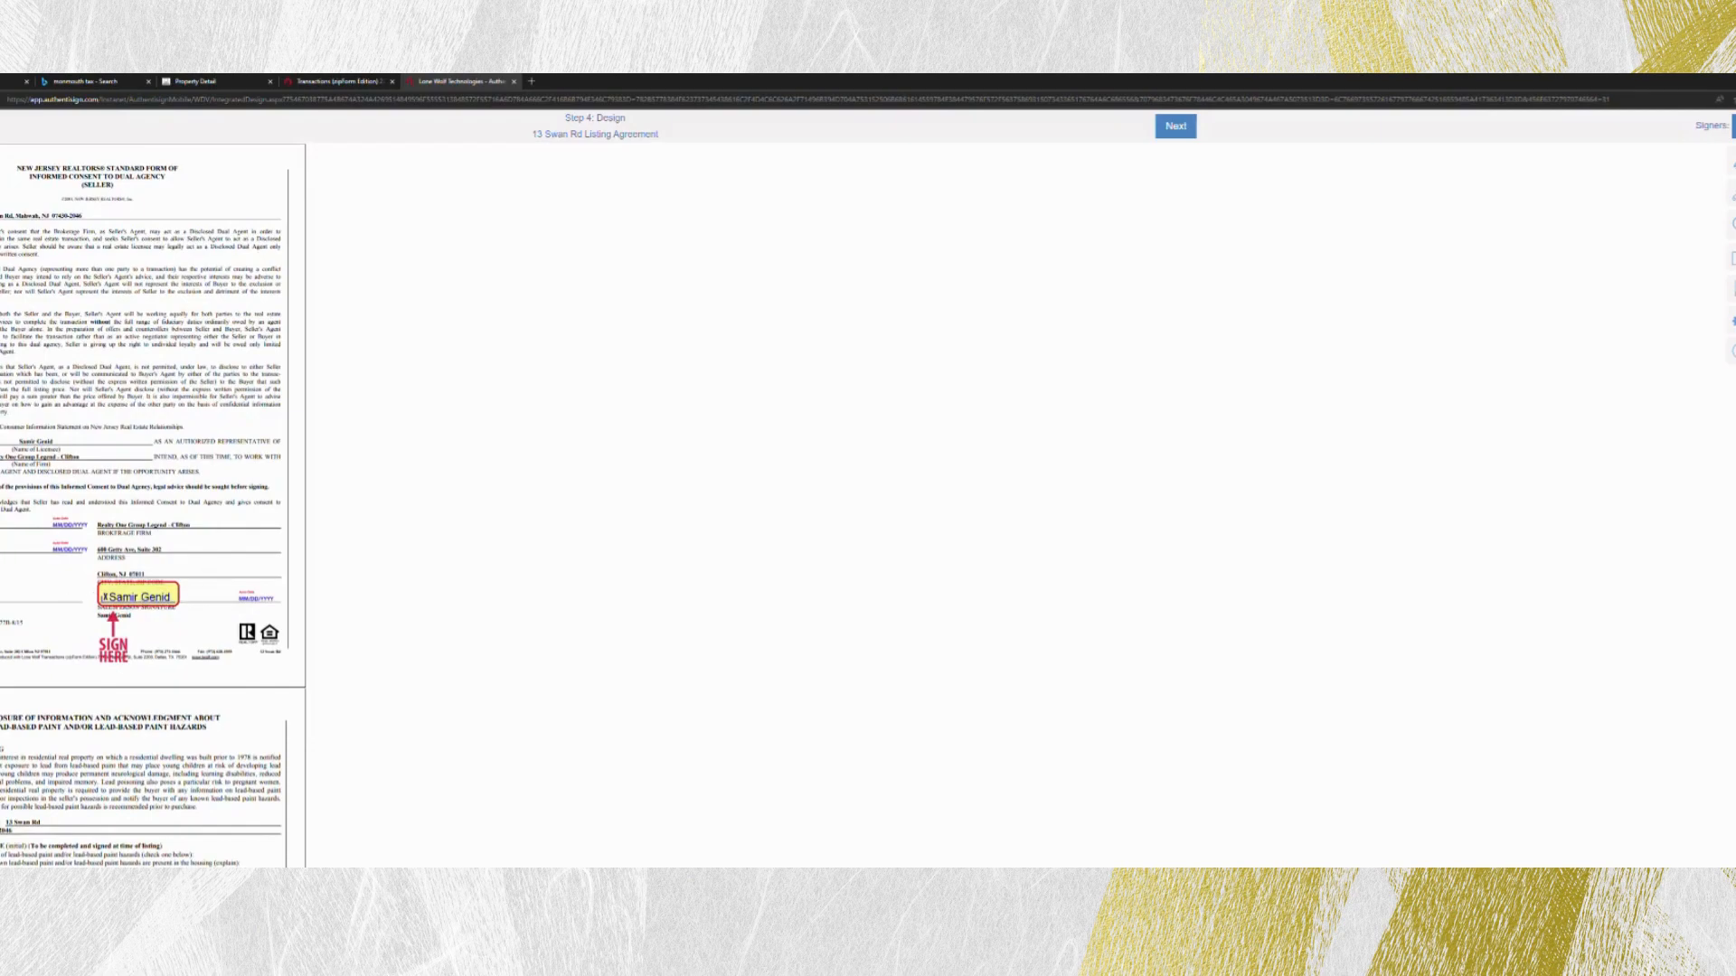
scroll(113, 615, down, 6)
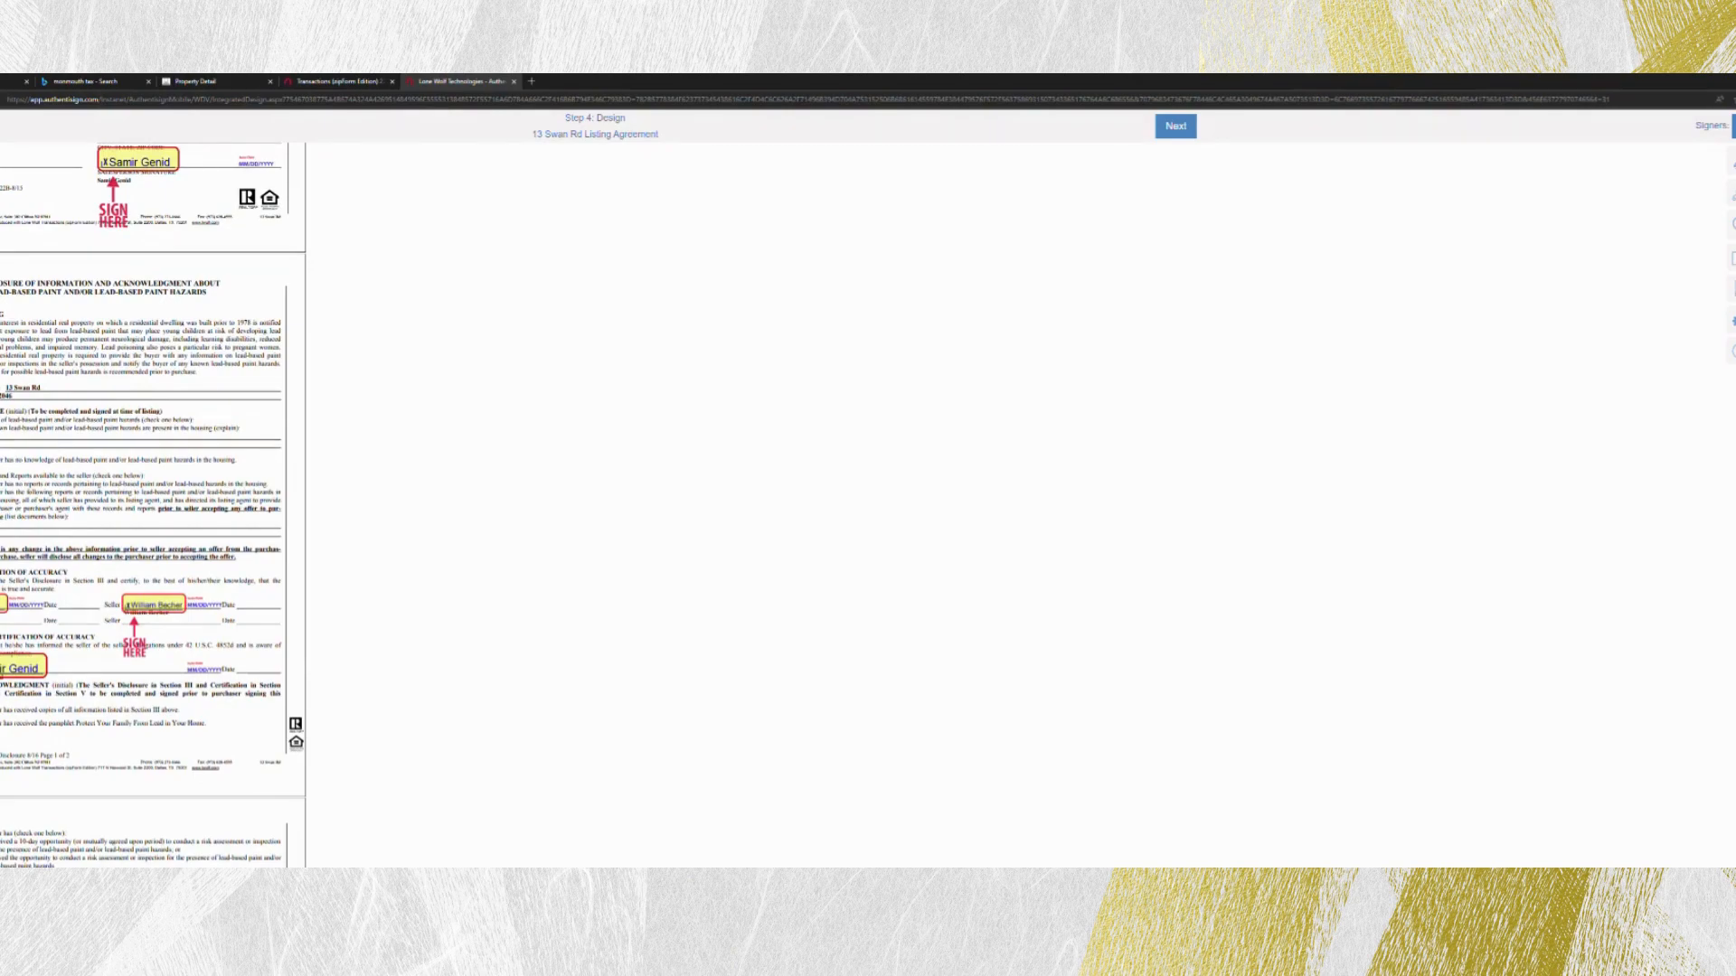
click(1733, 126)
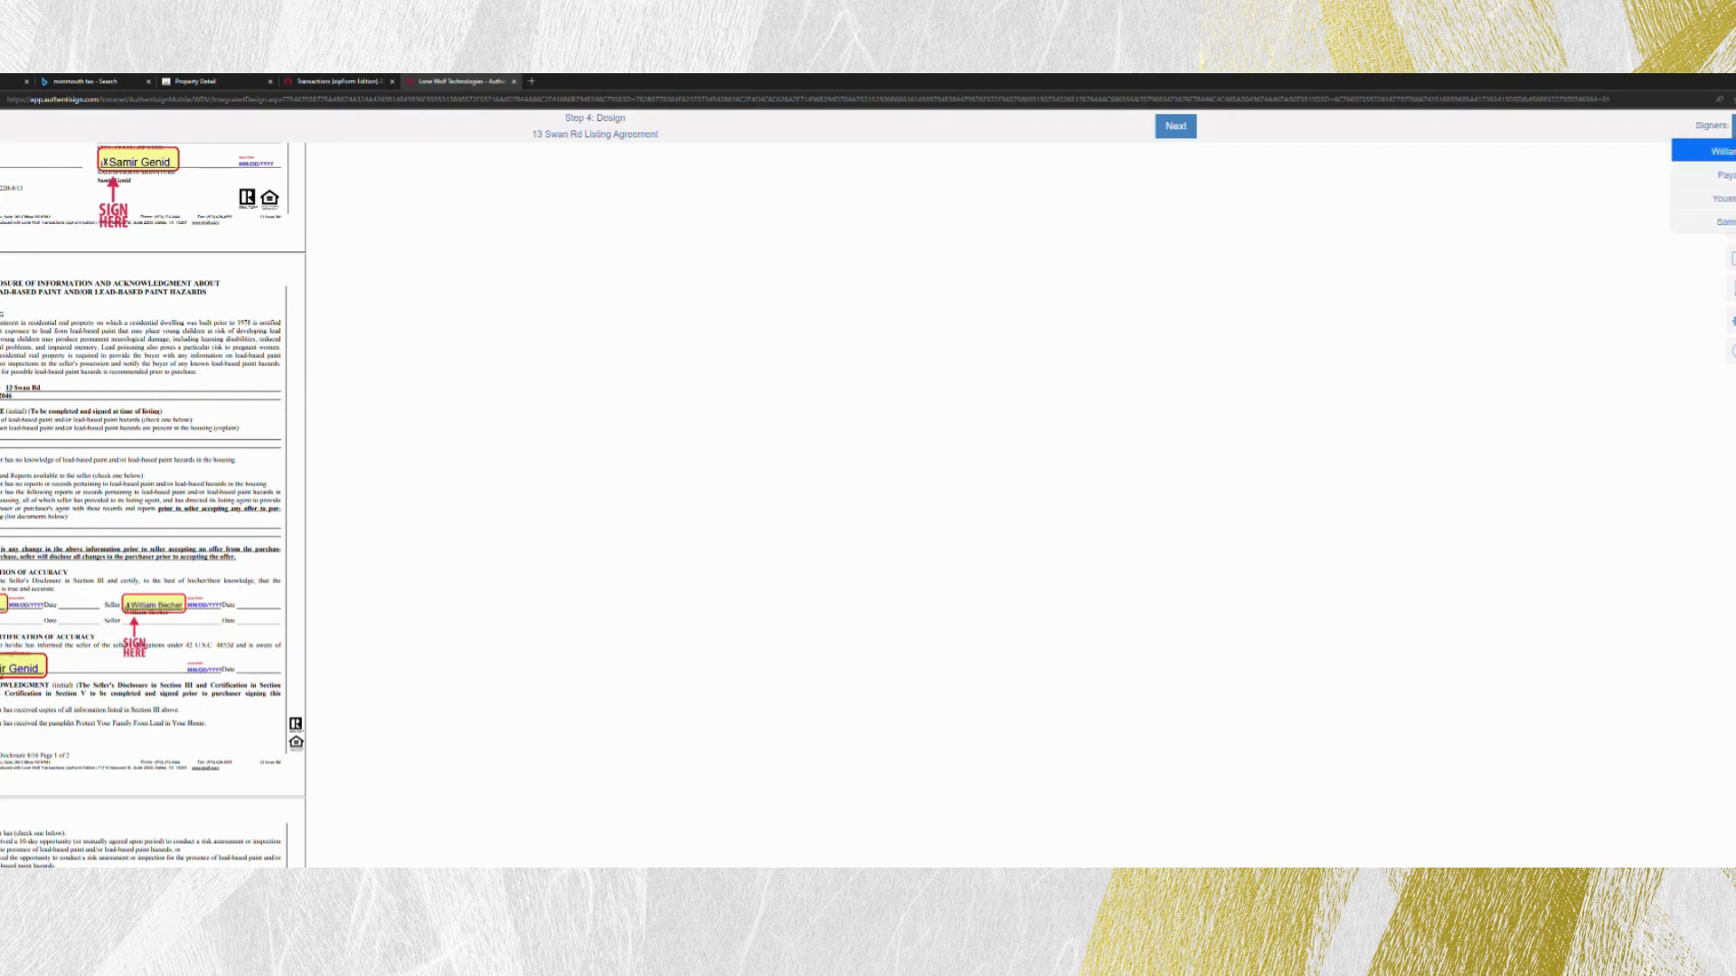
click(1725, 151)
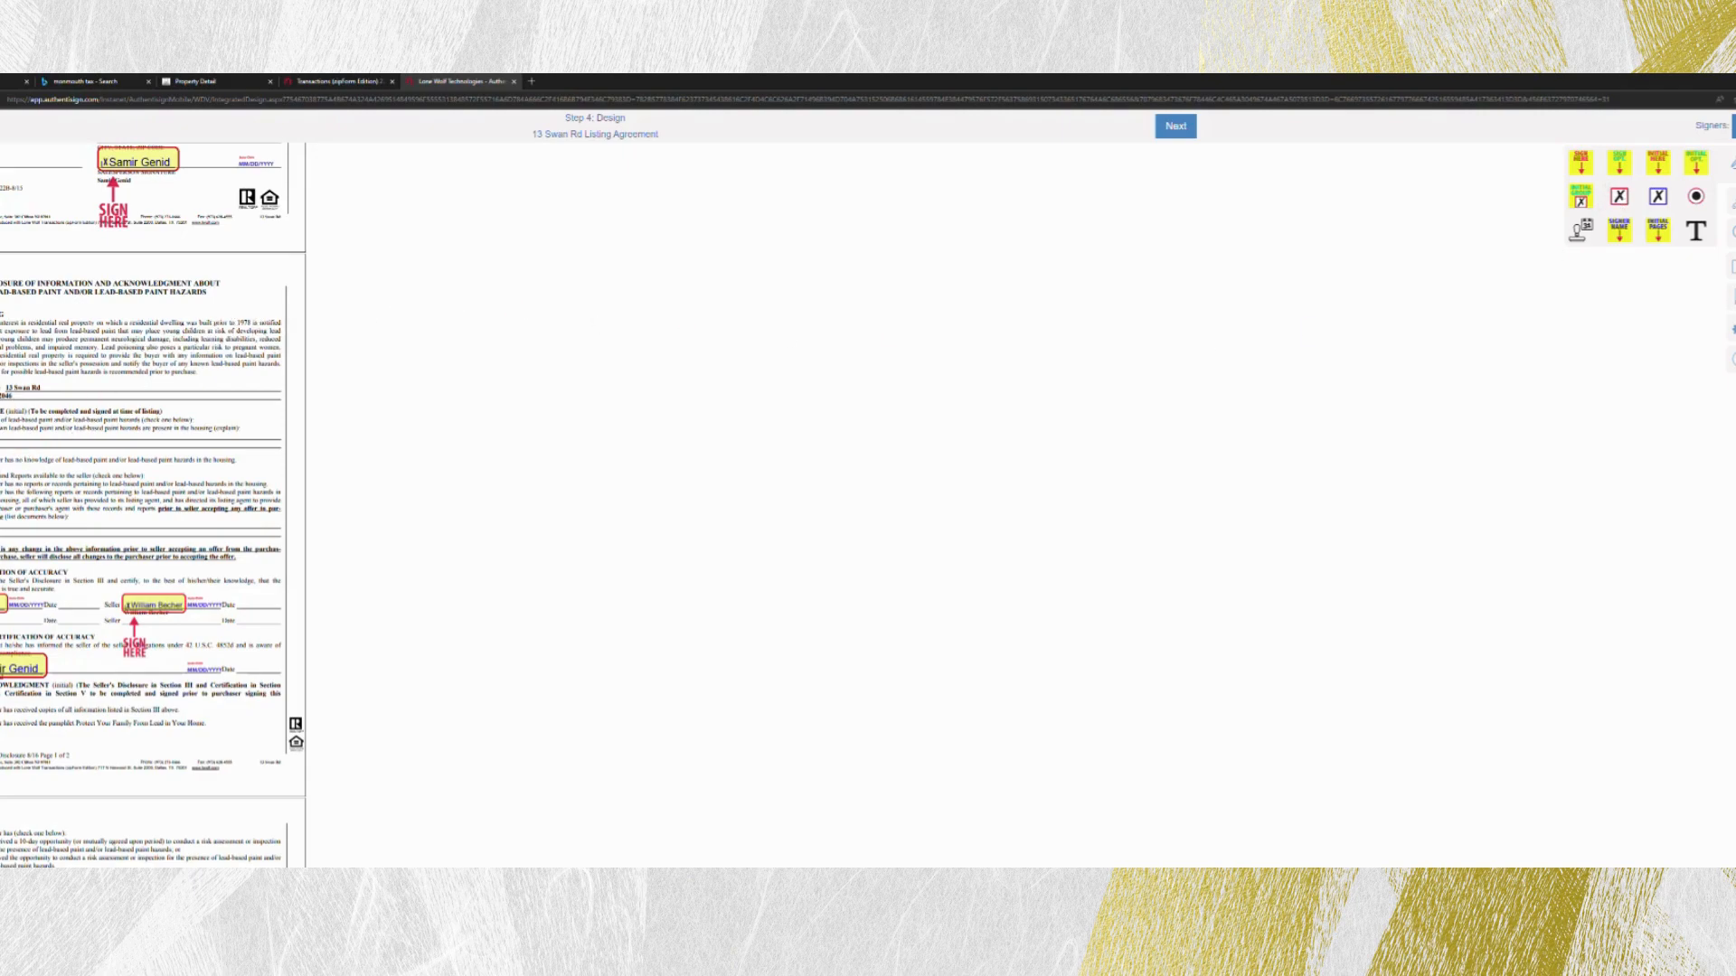
click(3, 482)
drag(2, 482, 1, 482)
click(20, 525)
click(2, 486)
click(21, 506)
click(1734, 126)
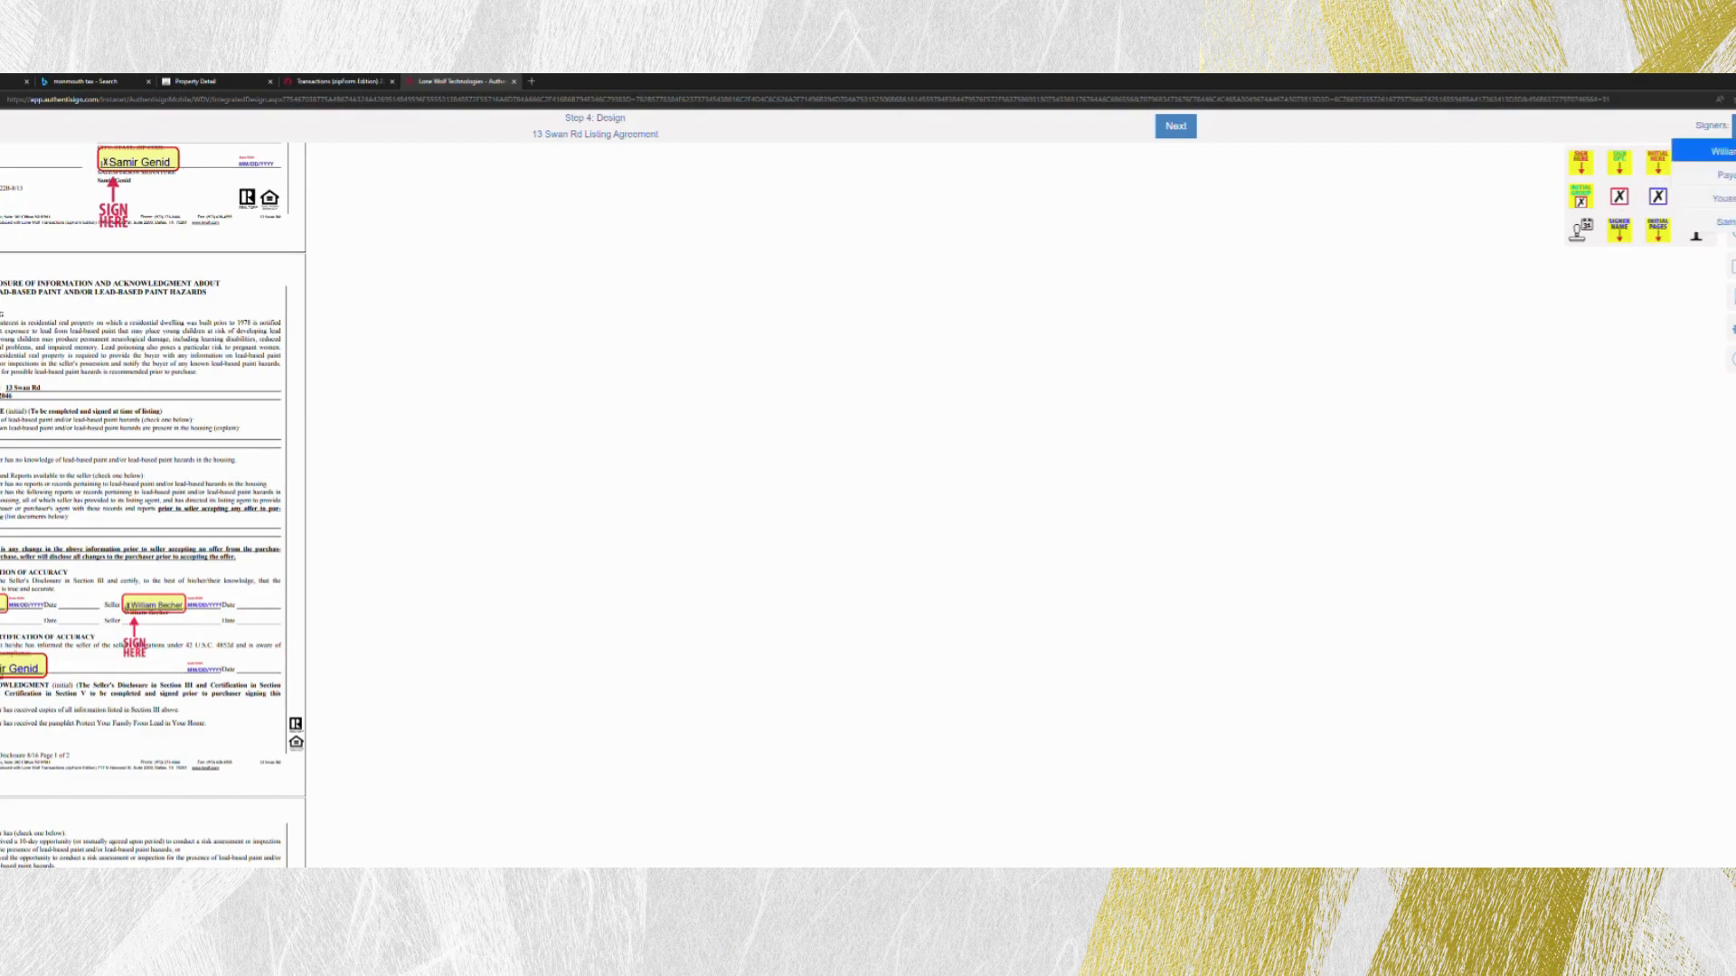
click(3, 493)
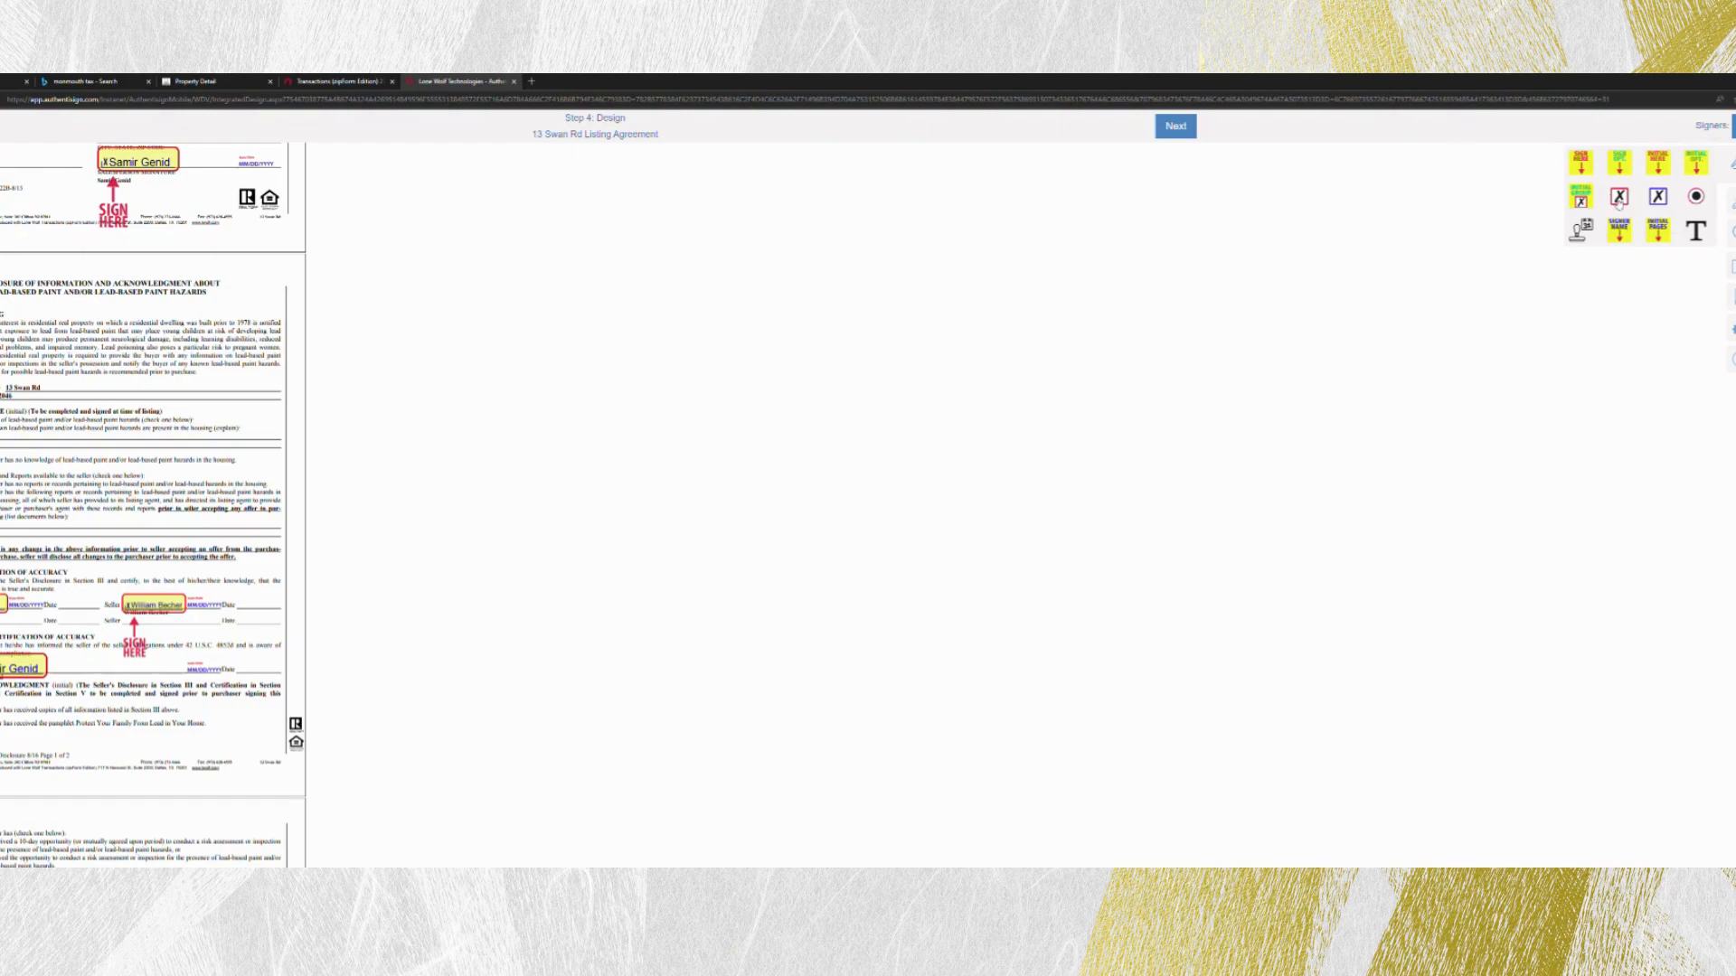
click(3, 492)
- Move the two sellers' and the agent's date fields onto their Date lines in the lead paint disclosure
drag(27, 606, 79, 611)
drag(212, 604, 269, 603)
drag(208, 669, 272, 667)
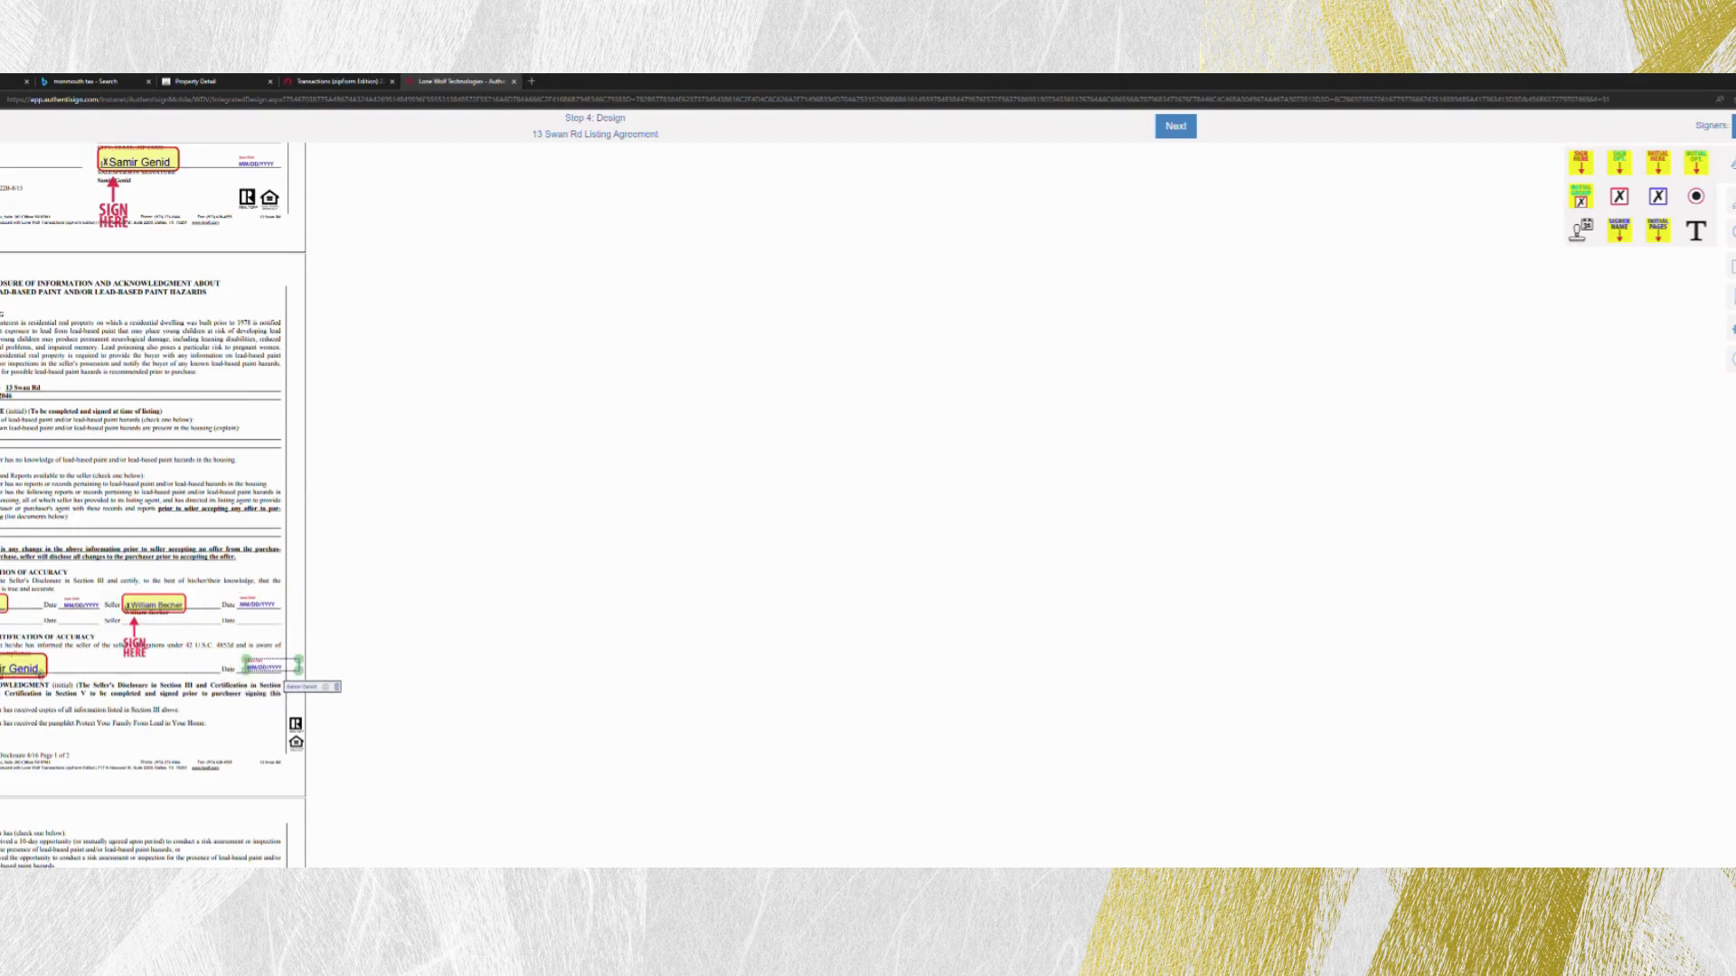
- Review the fillable, initial and signature fields across the Seller's Property Condition Disclosure Statement, including its broker acknowledgment page
scroll(73, 651, down, 5)
scroll(72, 650, down, 8)
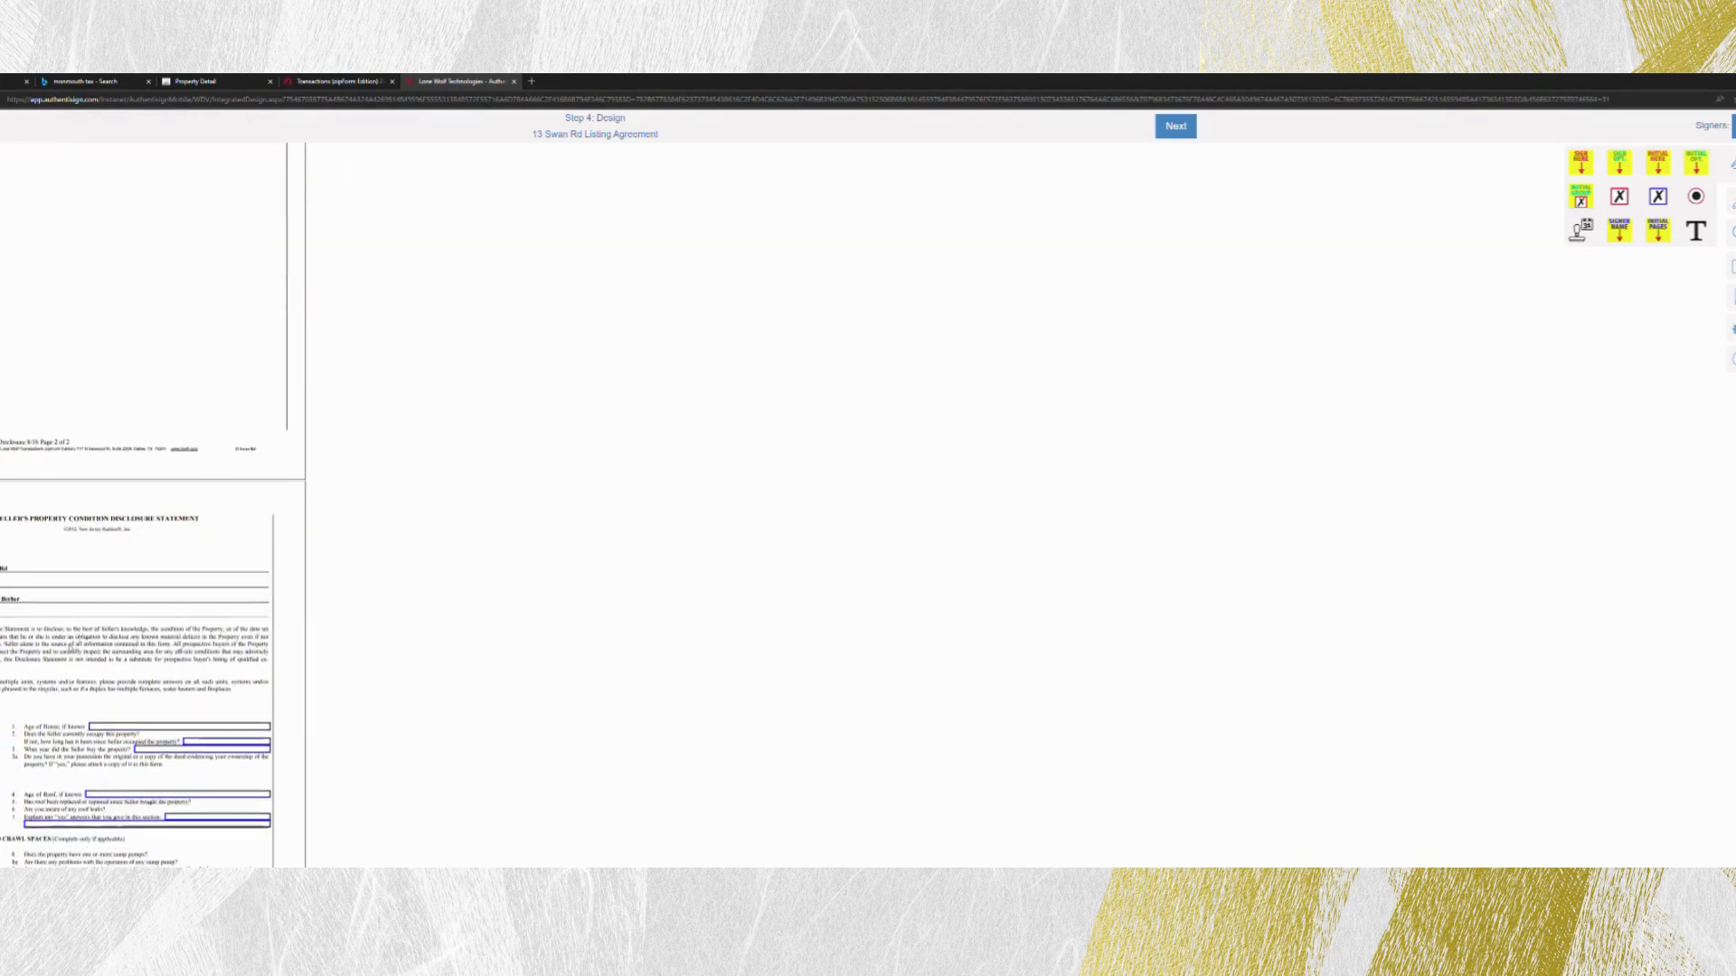
scroll(107, 379, down, 3)
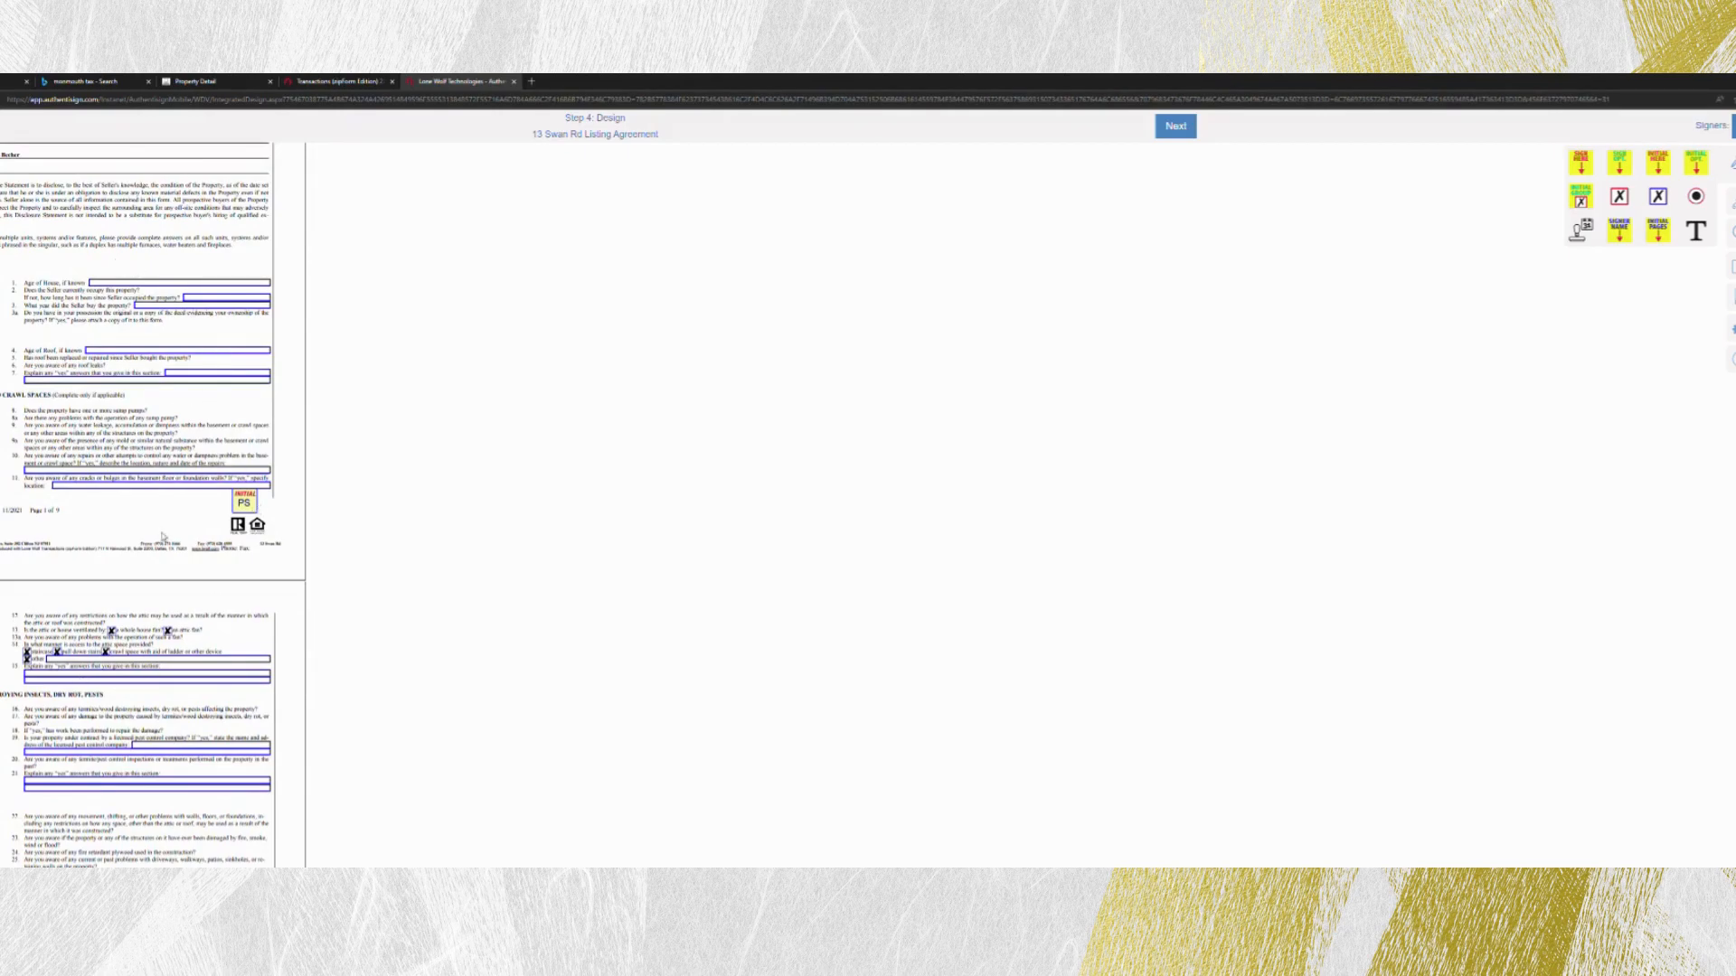
scroll(172, 534, down, 5)
scroll(165, 539, up, 6)
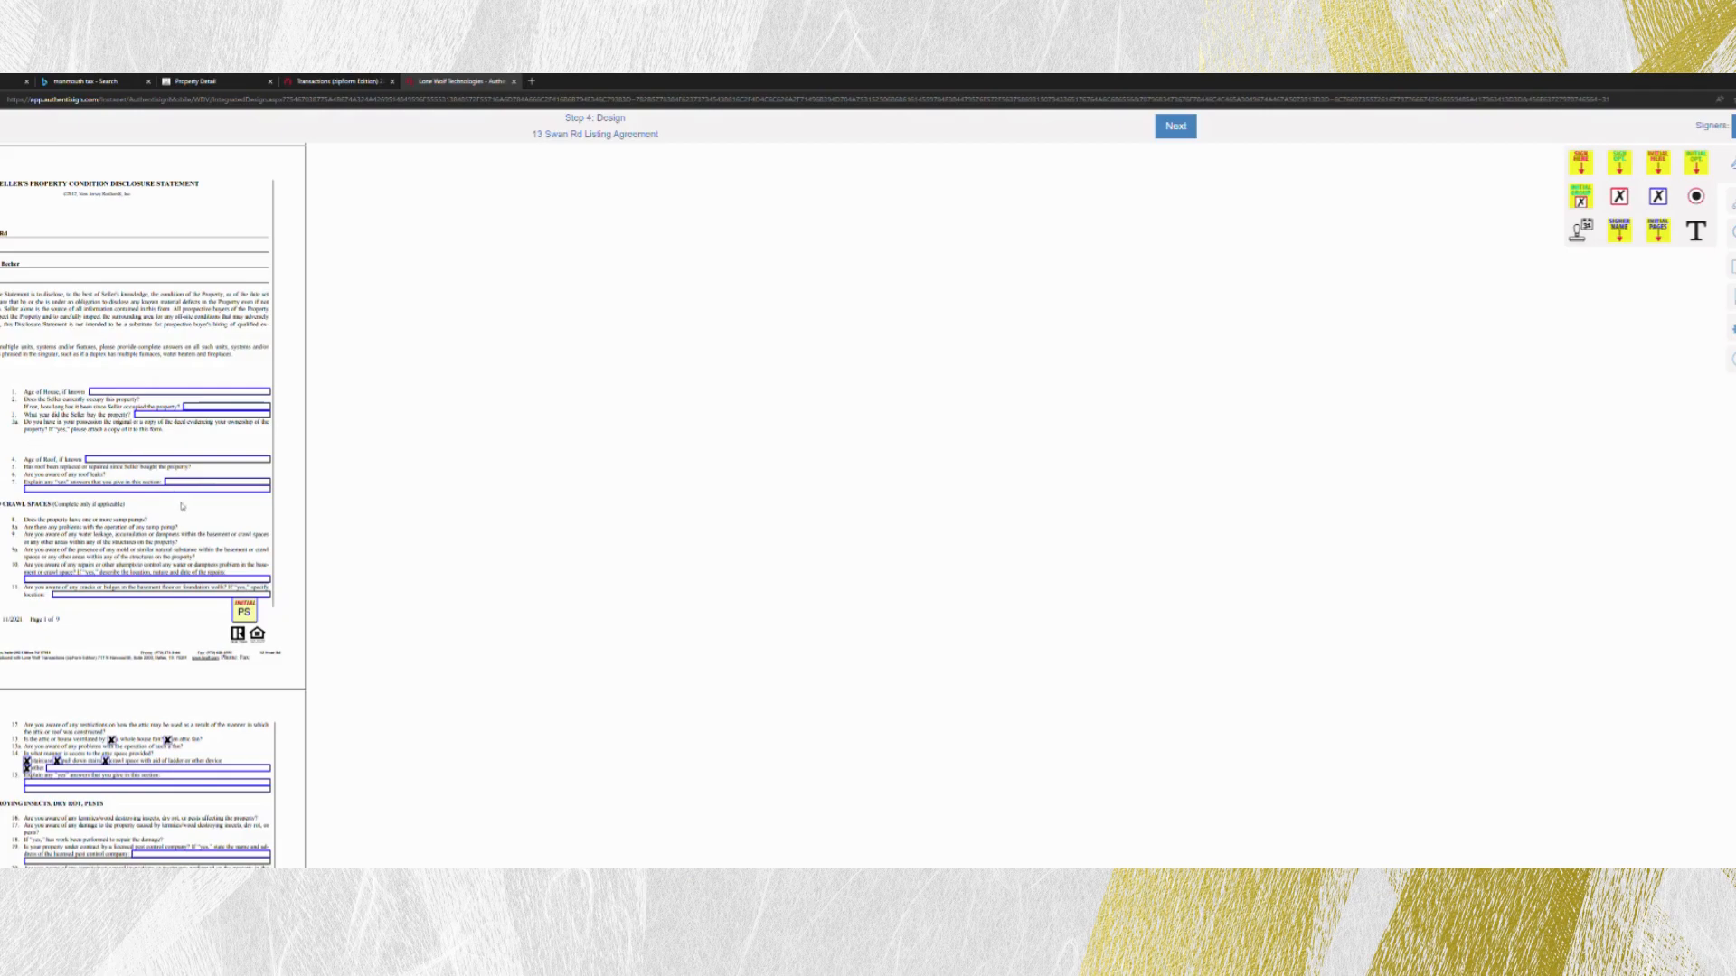
scroll(92, 541, down, 7)
scroll(92, 541, down, 20)
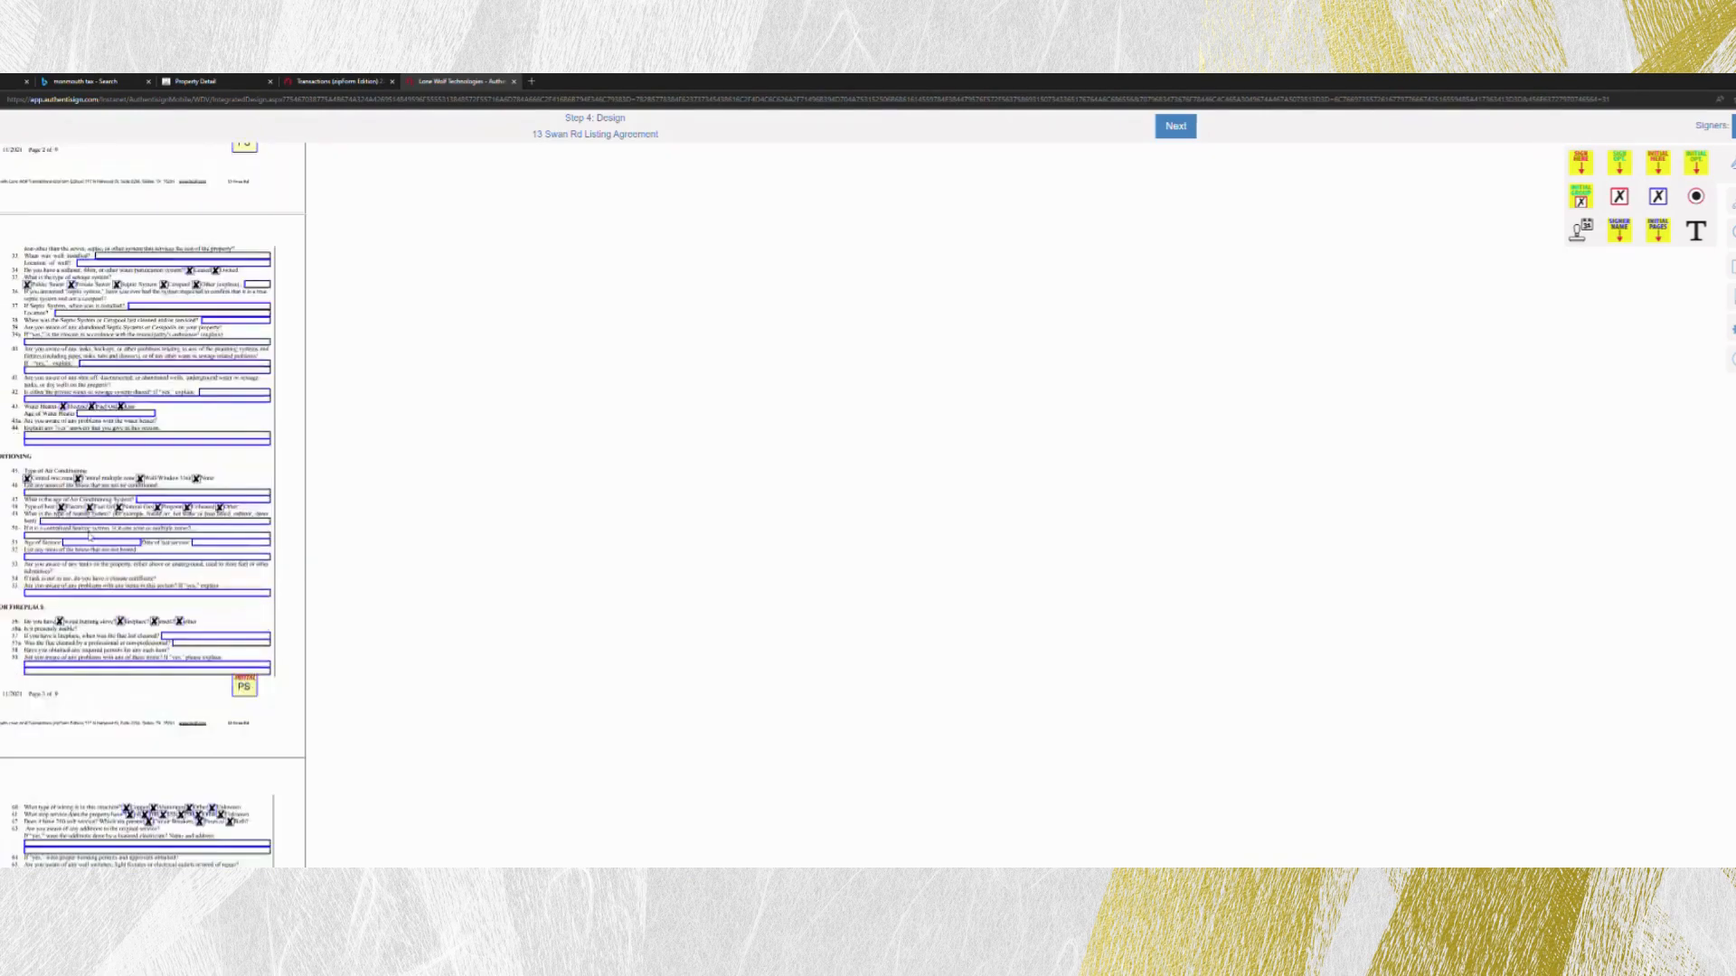
scroll(83, 527, down, 8)
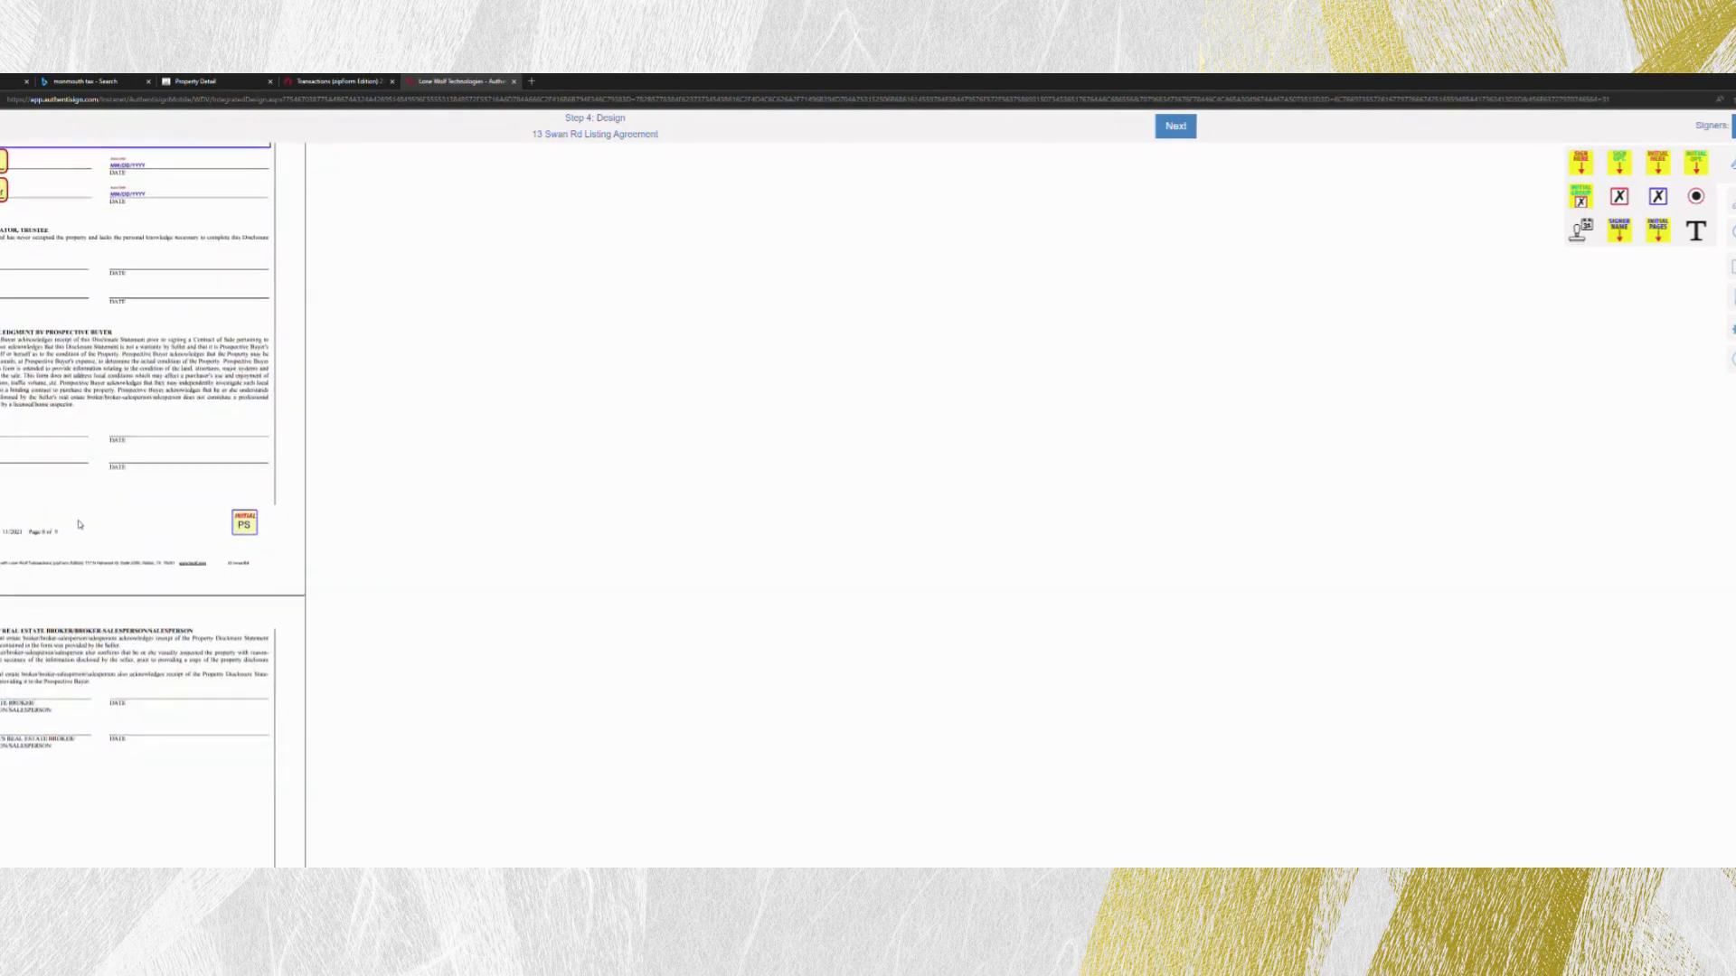
scroll(87, 488, down, 3)
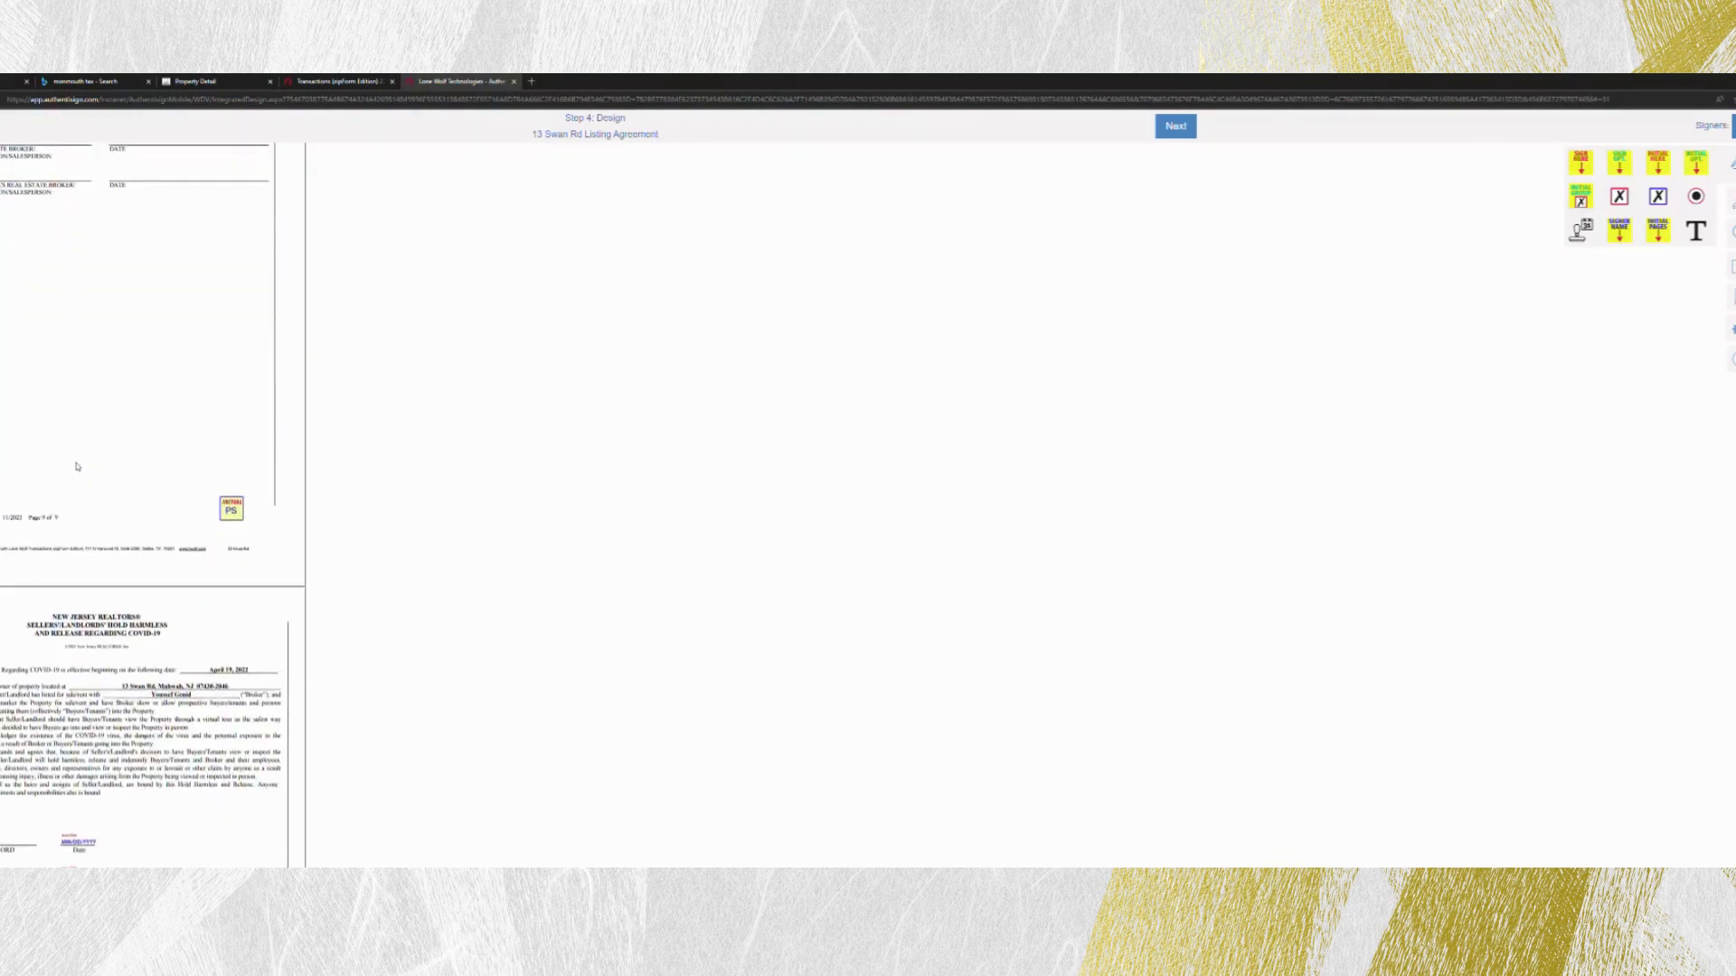
scroll(83, 489, up, 3)
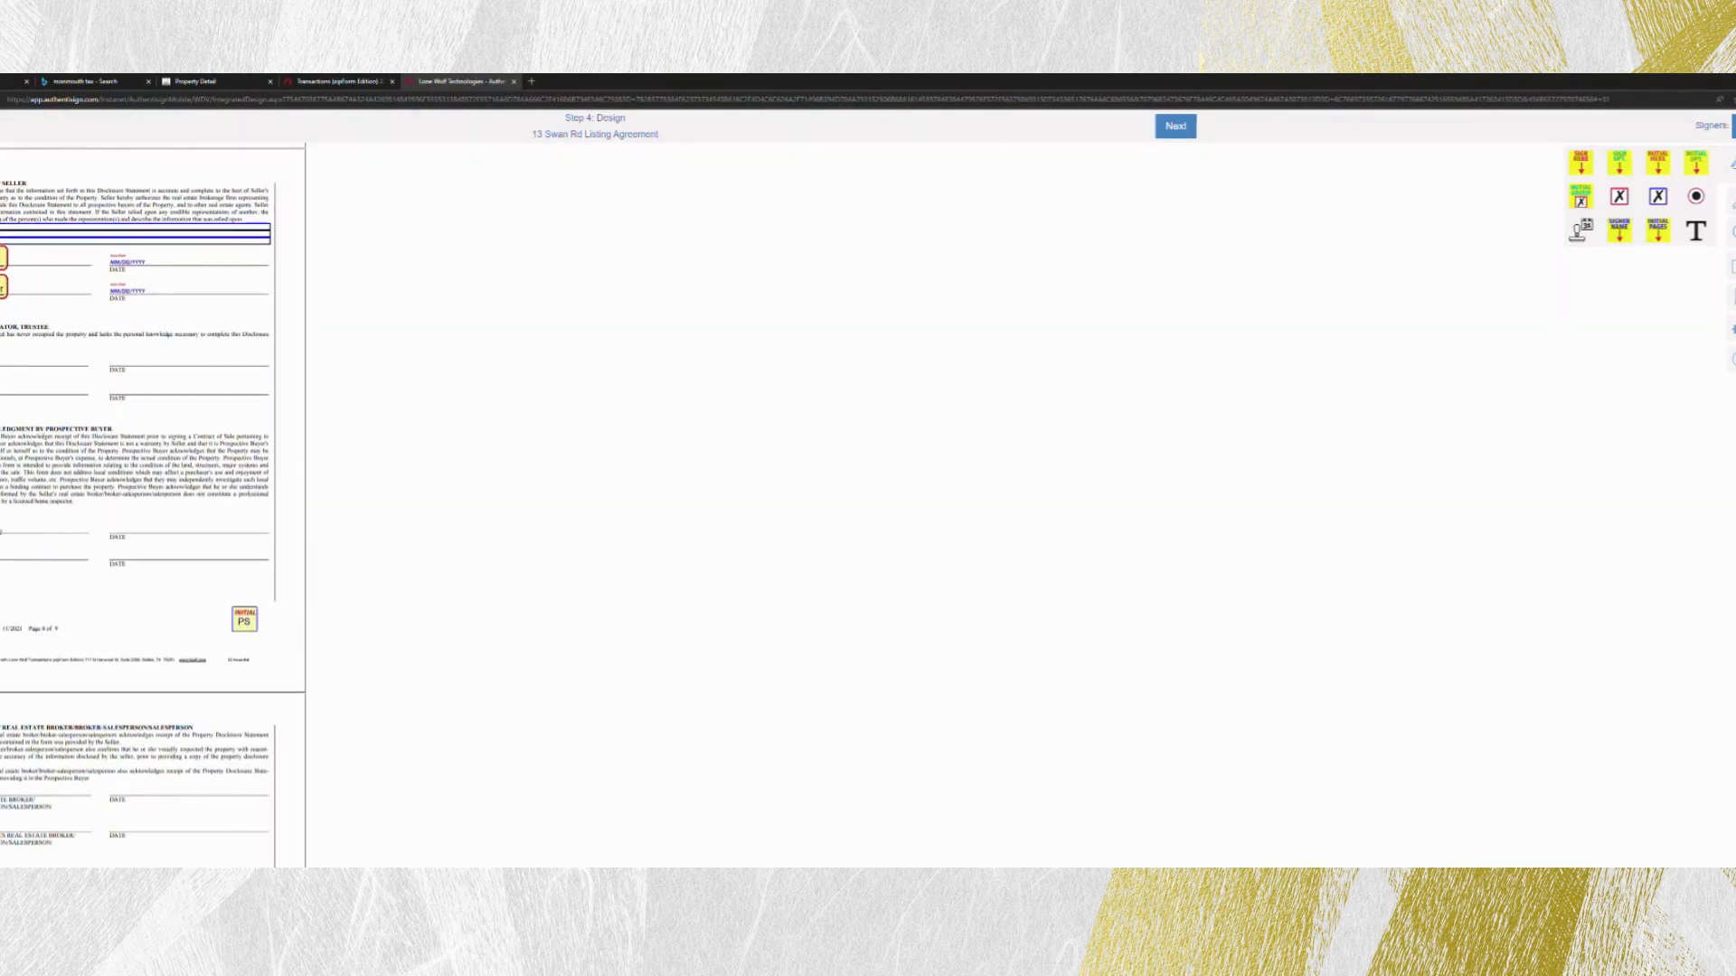
scroll(135, 506, down, 3)
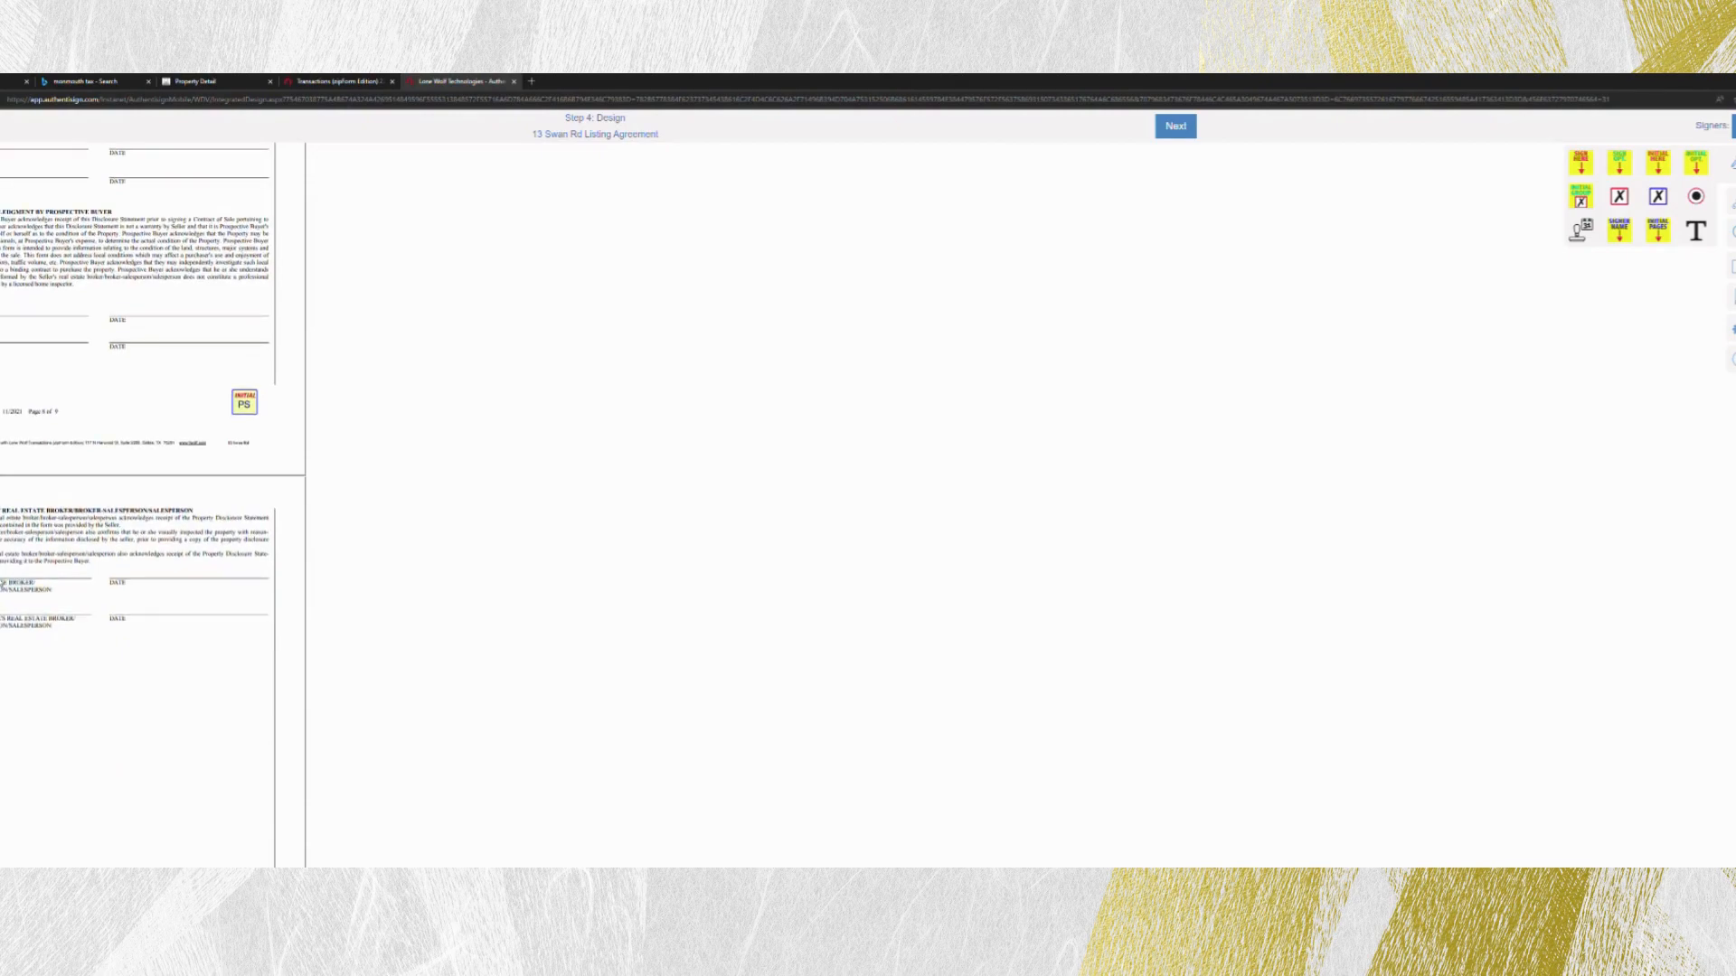
- Add the listing agent's signature and date signed fields to the first broker line on the disclosure statement's acknowledgment page
click(1732, 127)
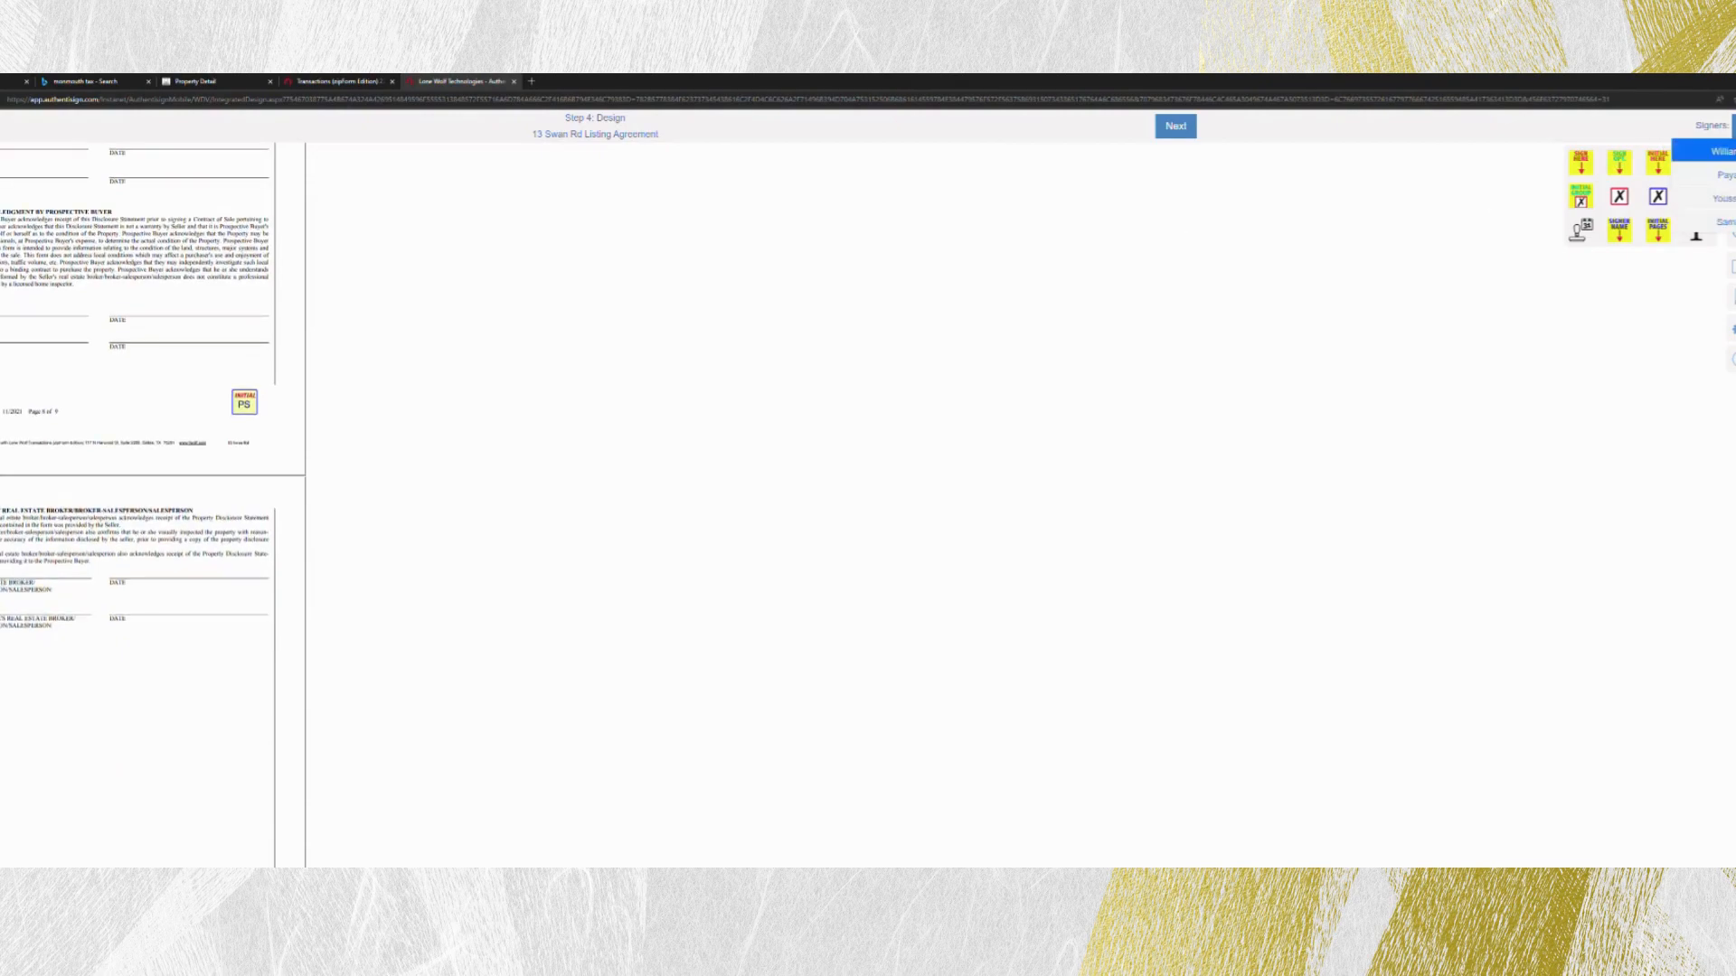
click(1729, 224)
drag(1588, 167, 0, 624)
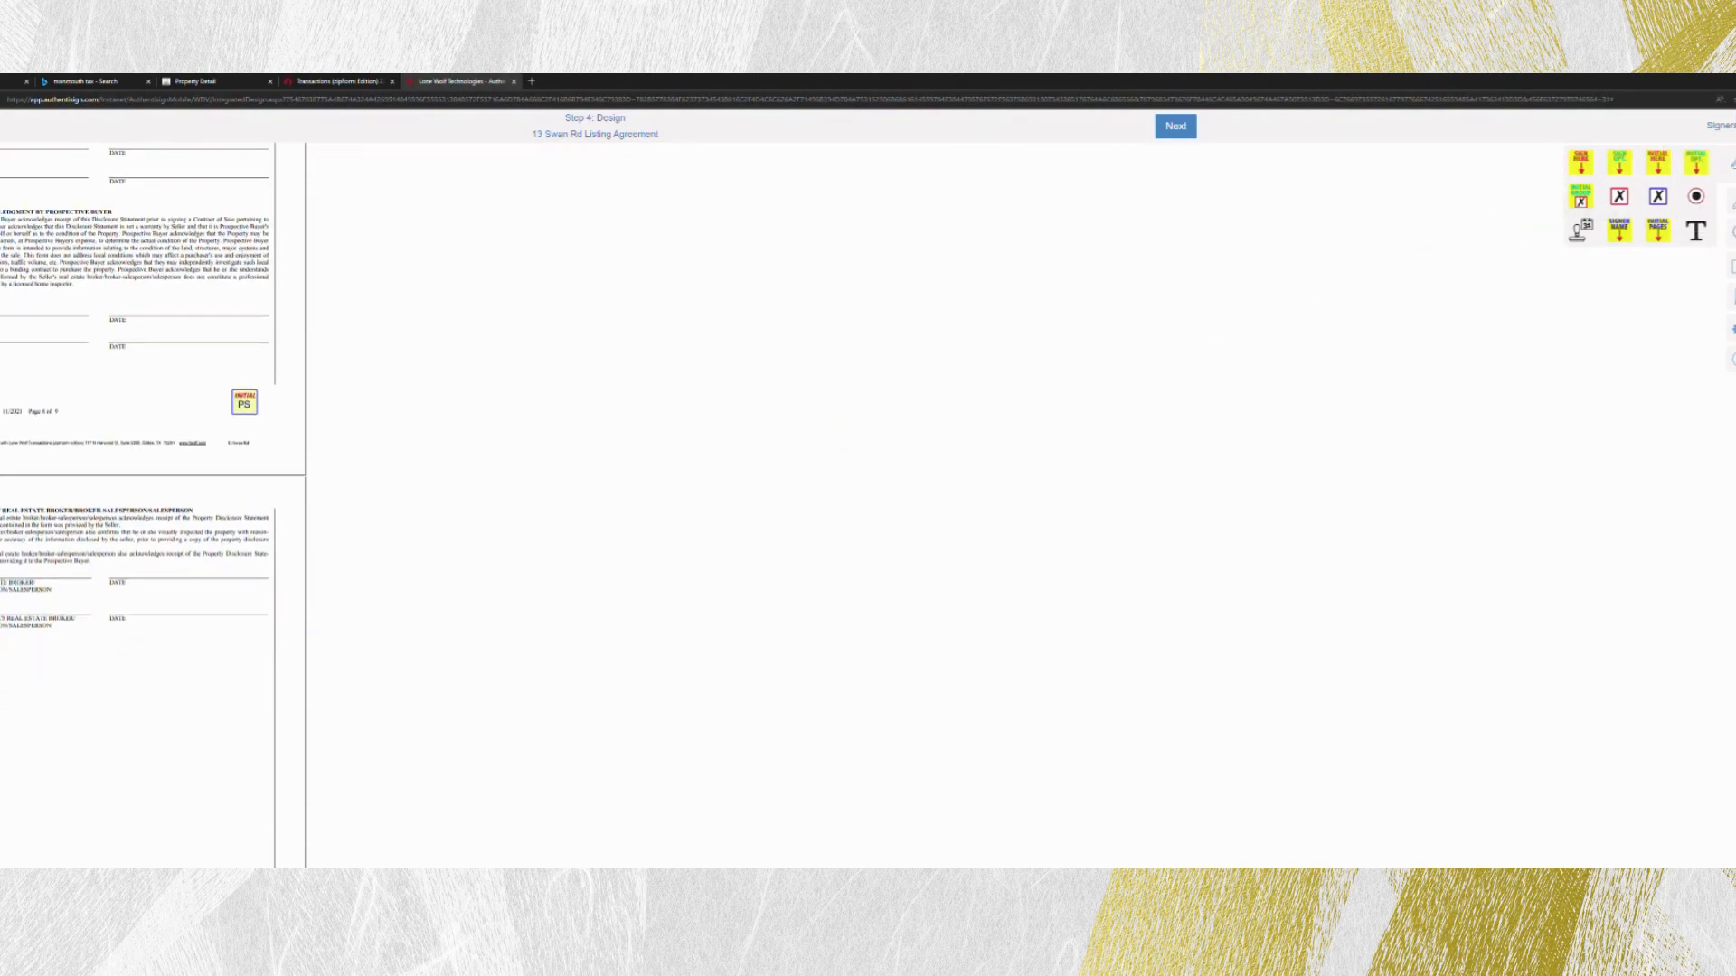
drag(1585, 233, 128, 583)
drag(0, 583, 1, 581)
- Shift the broker-side date signed fields slightly left on their signature lines on page 1 of the Garden State MLS listing/commission agreement
scroll(129, 334, down, 5)
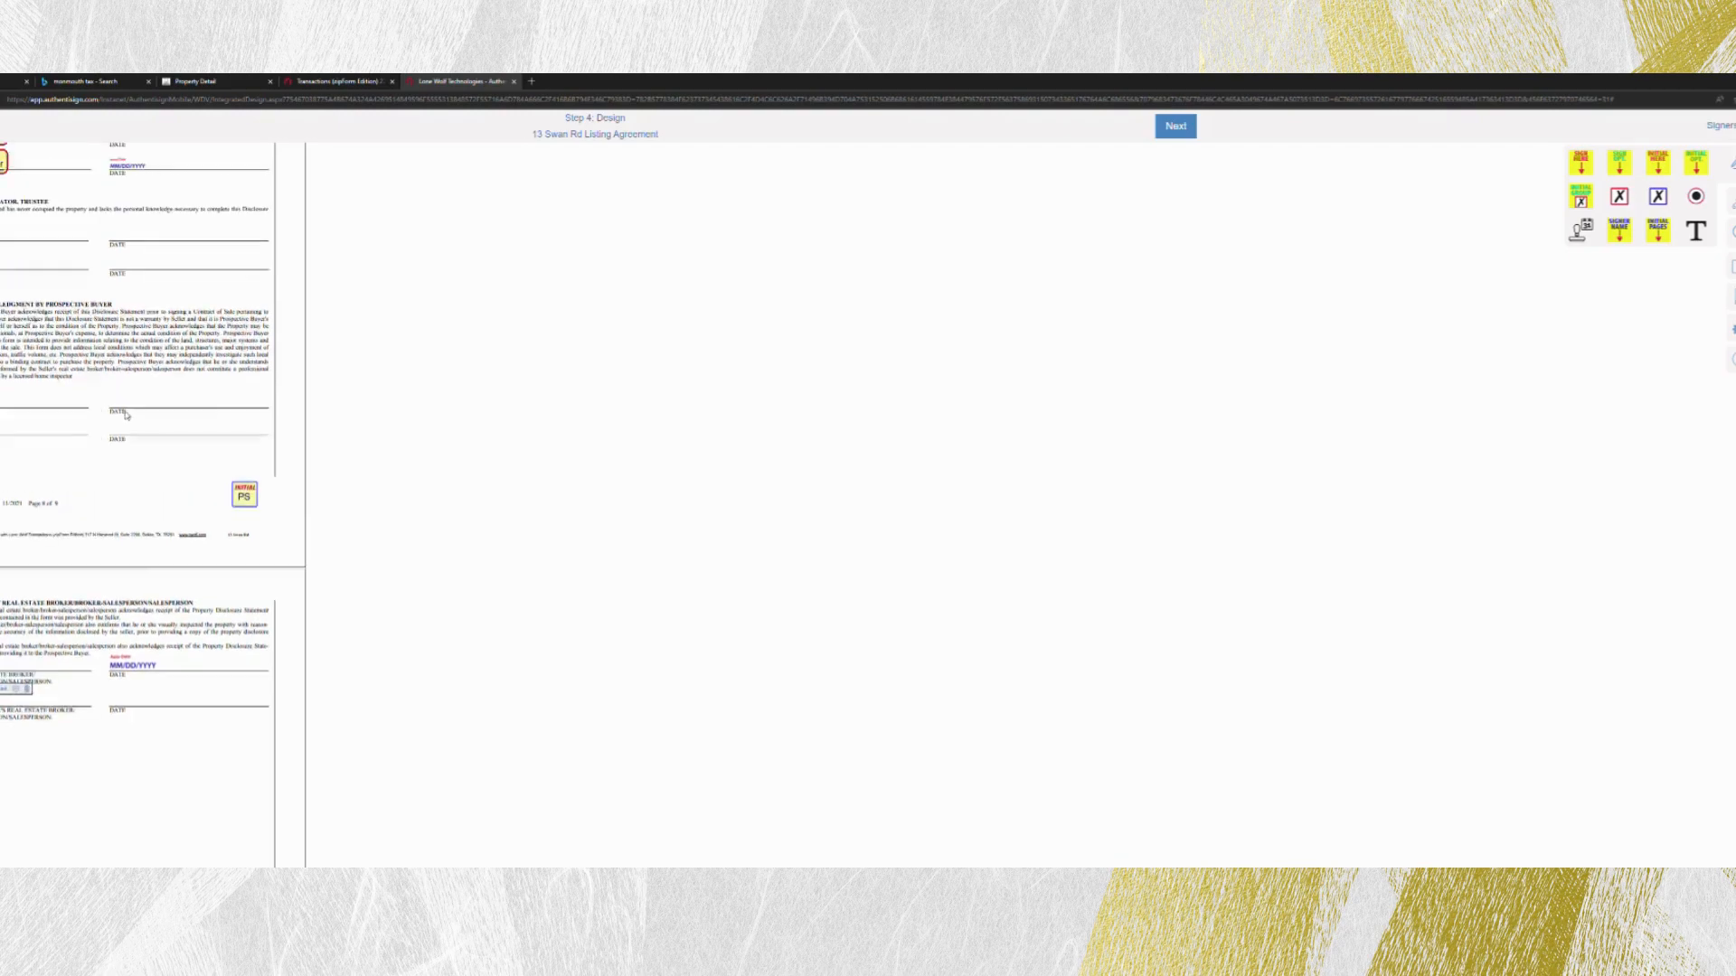
scroll(134, 466, down, 4)
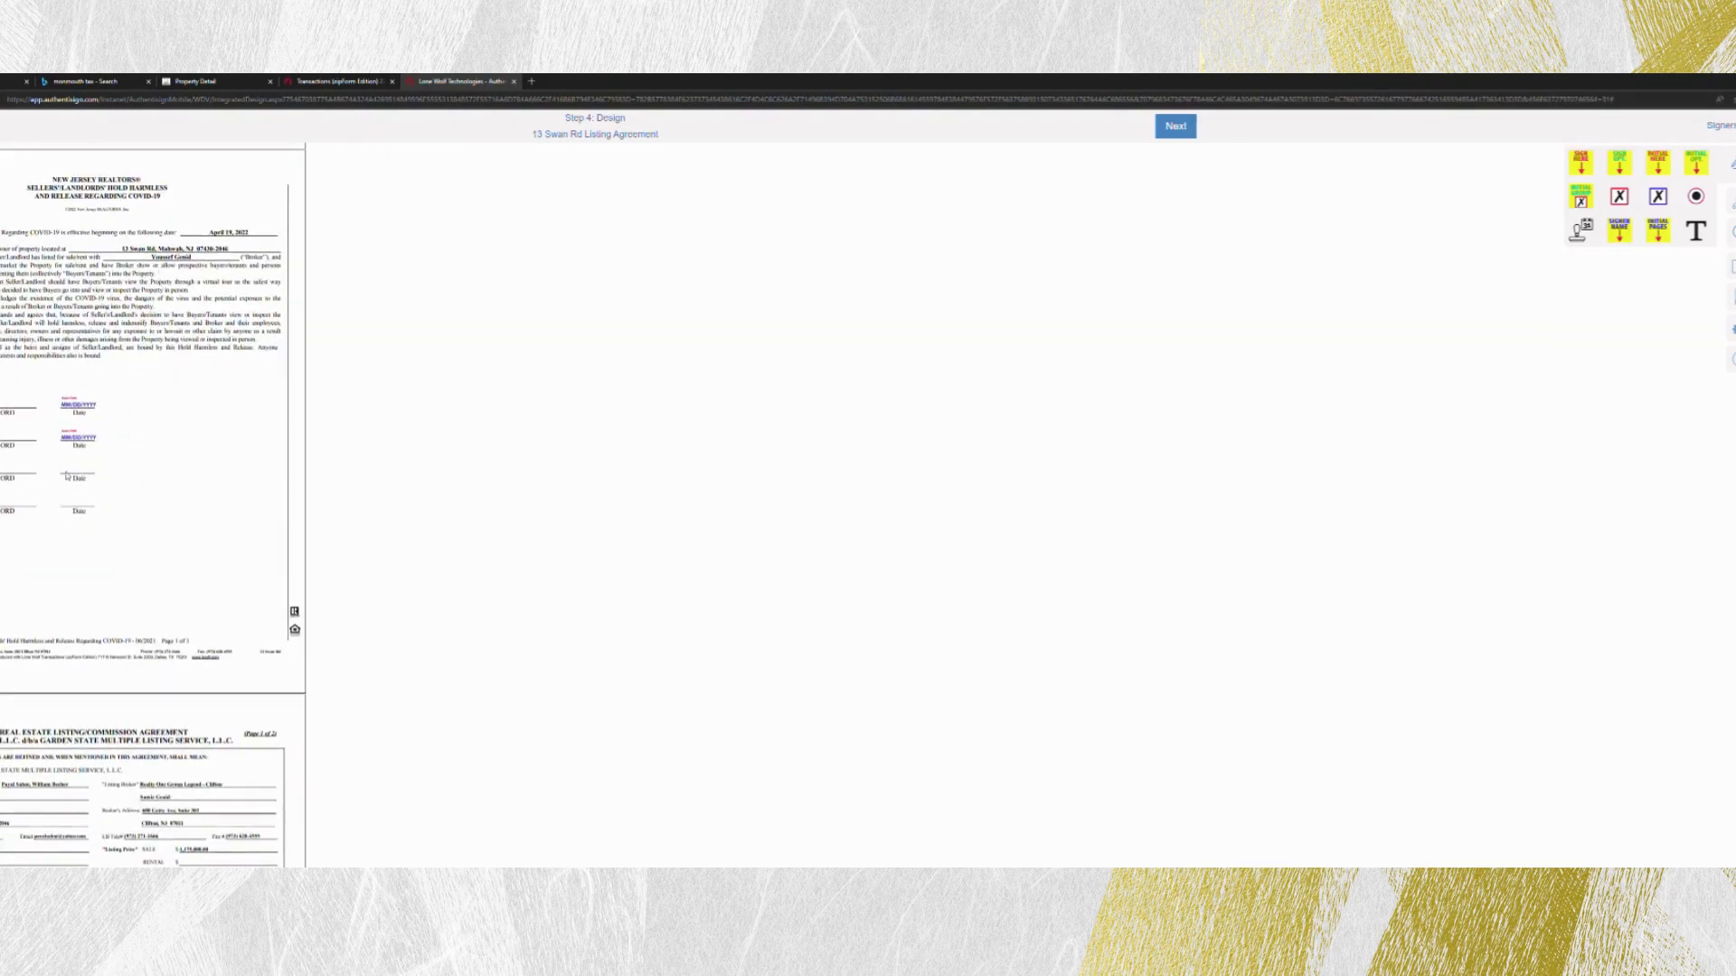
scroll(95, 444, down, 10)
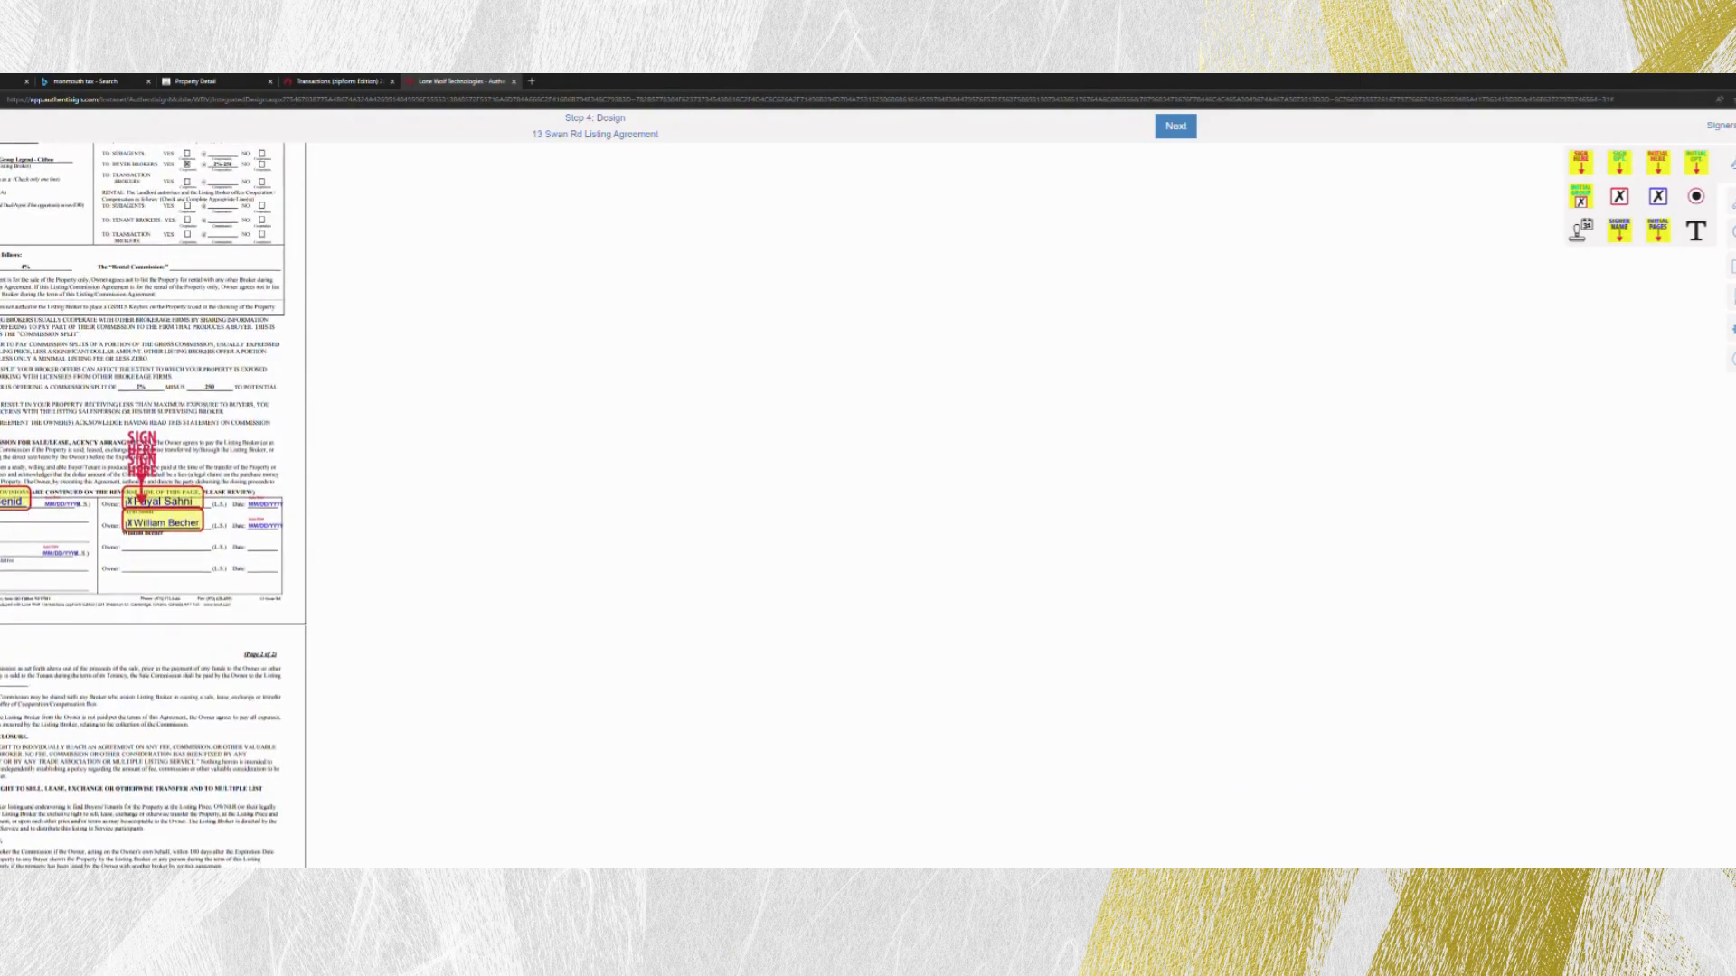
drag(60, 556, 52, 557)
click(51, 557)
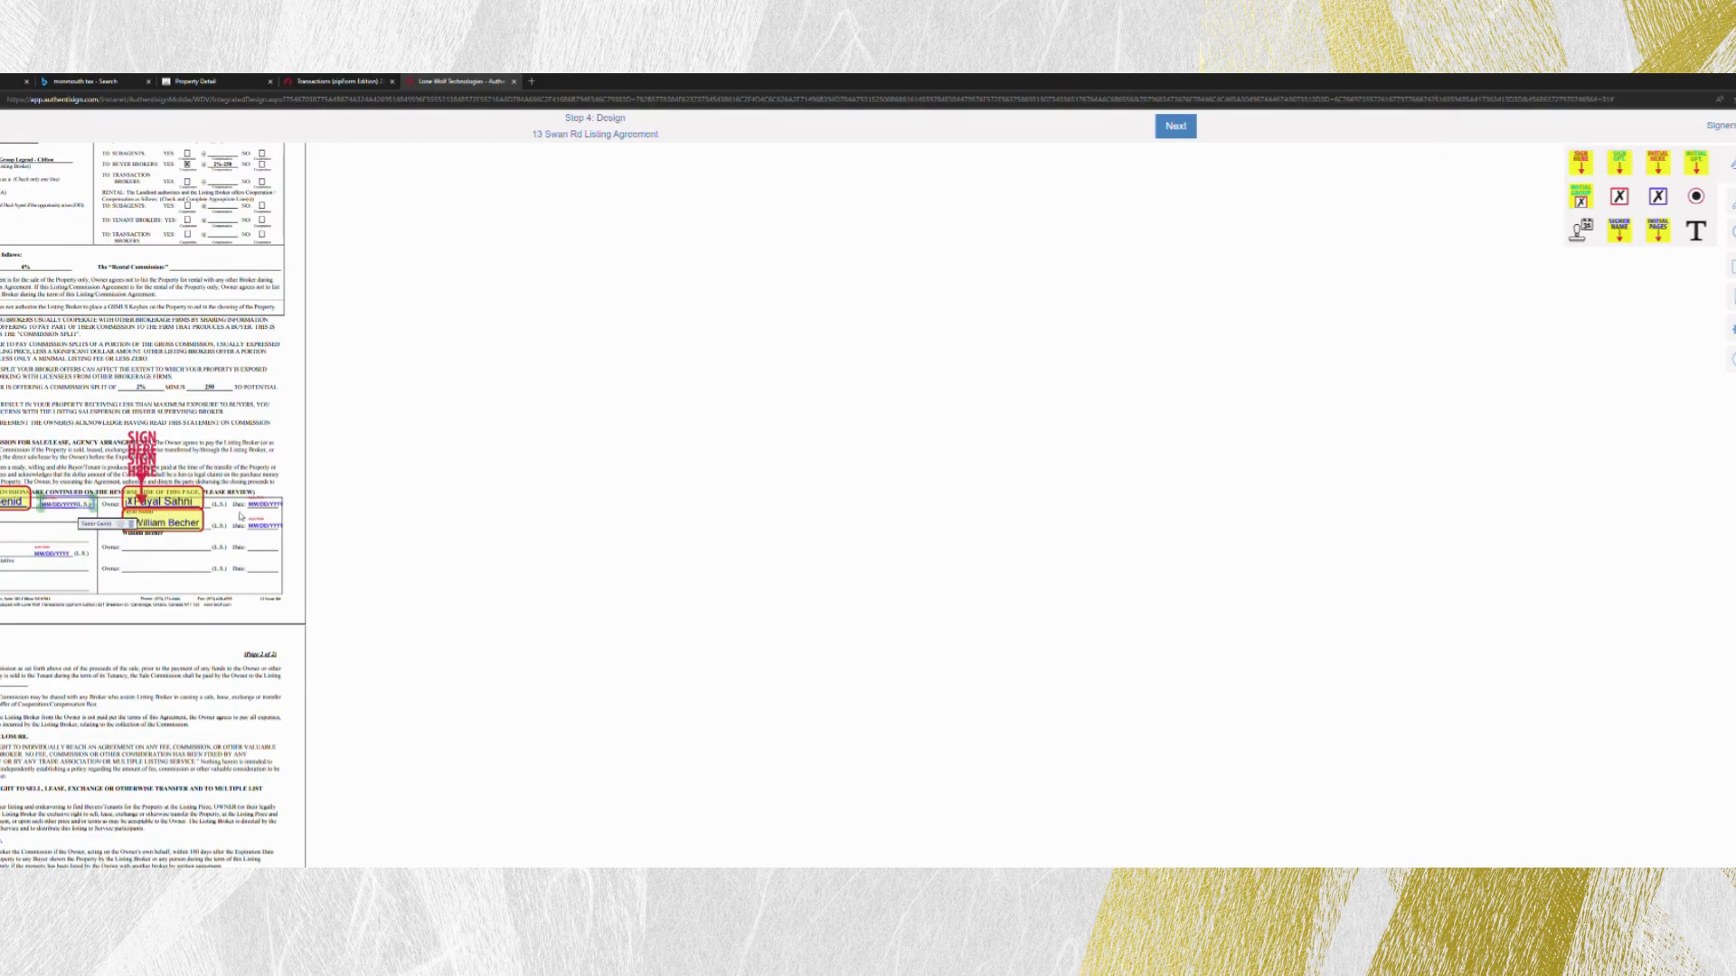
- Review the signature and date fields on the Division on Civil Rights notices, the Residential listing form and the Addendum to Listing Agreement
scroll(231, 561, down, 15)
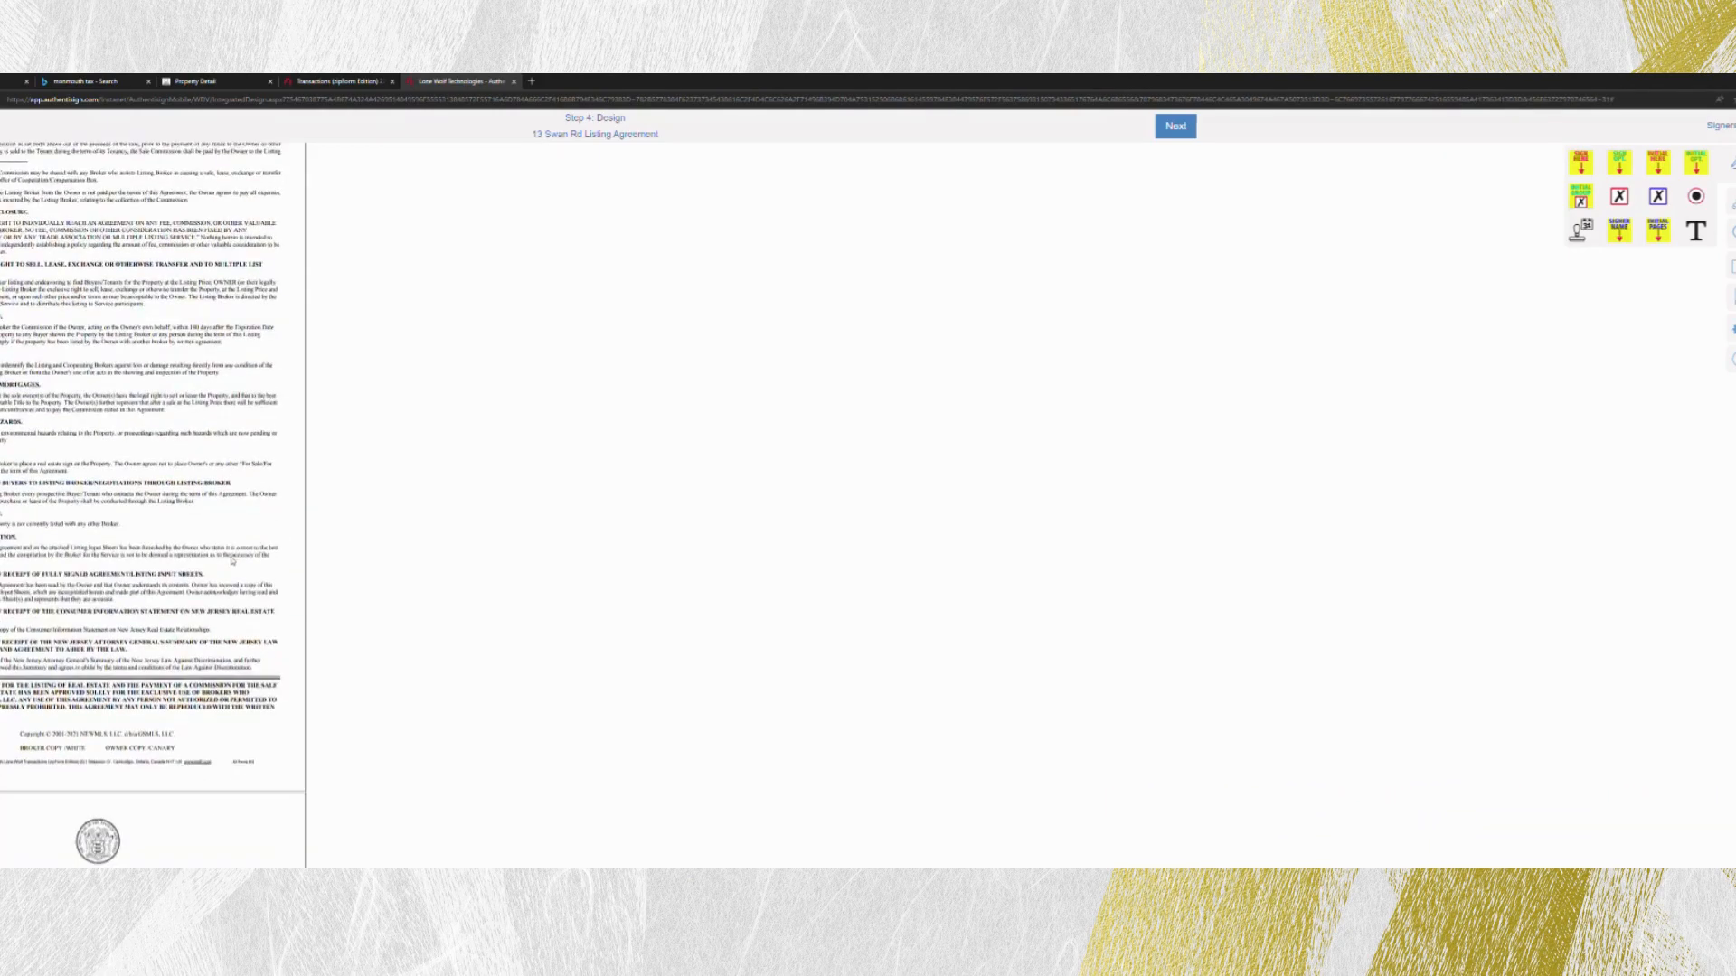
scroll(232, 561, down, 15)
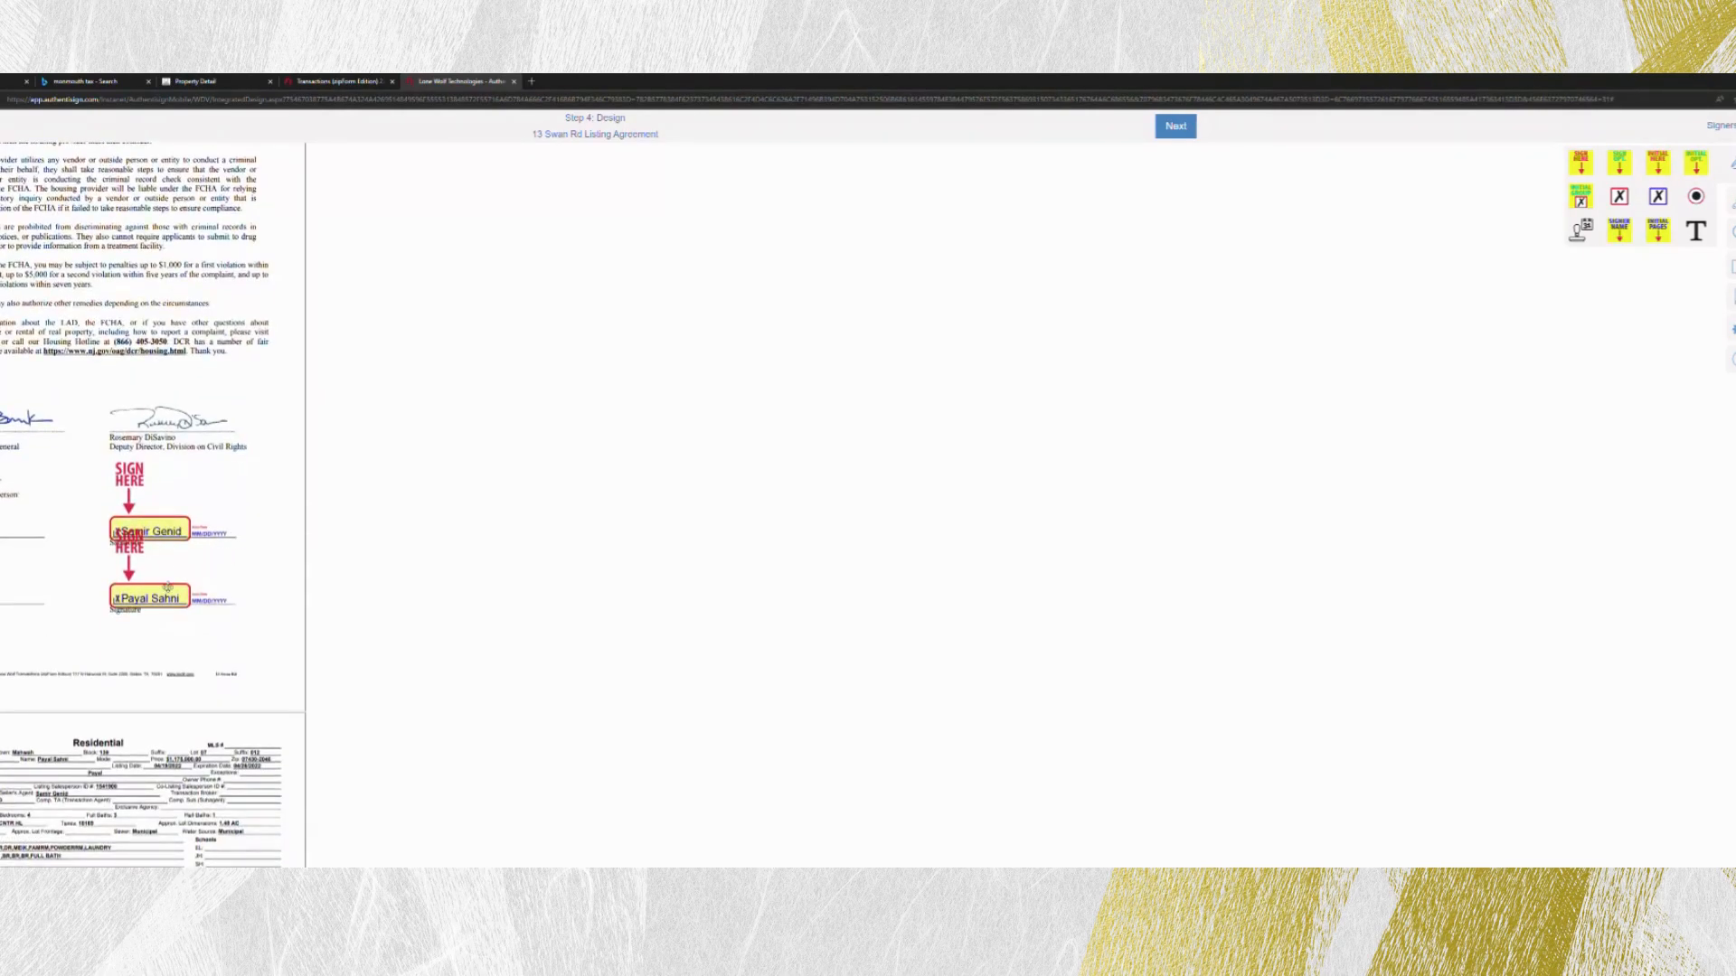
scroll(176, 569, down, 6)
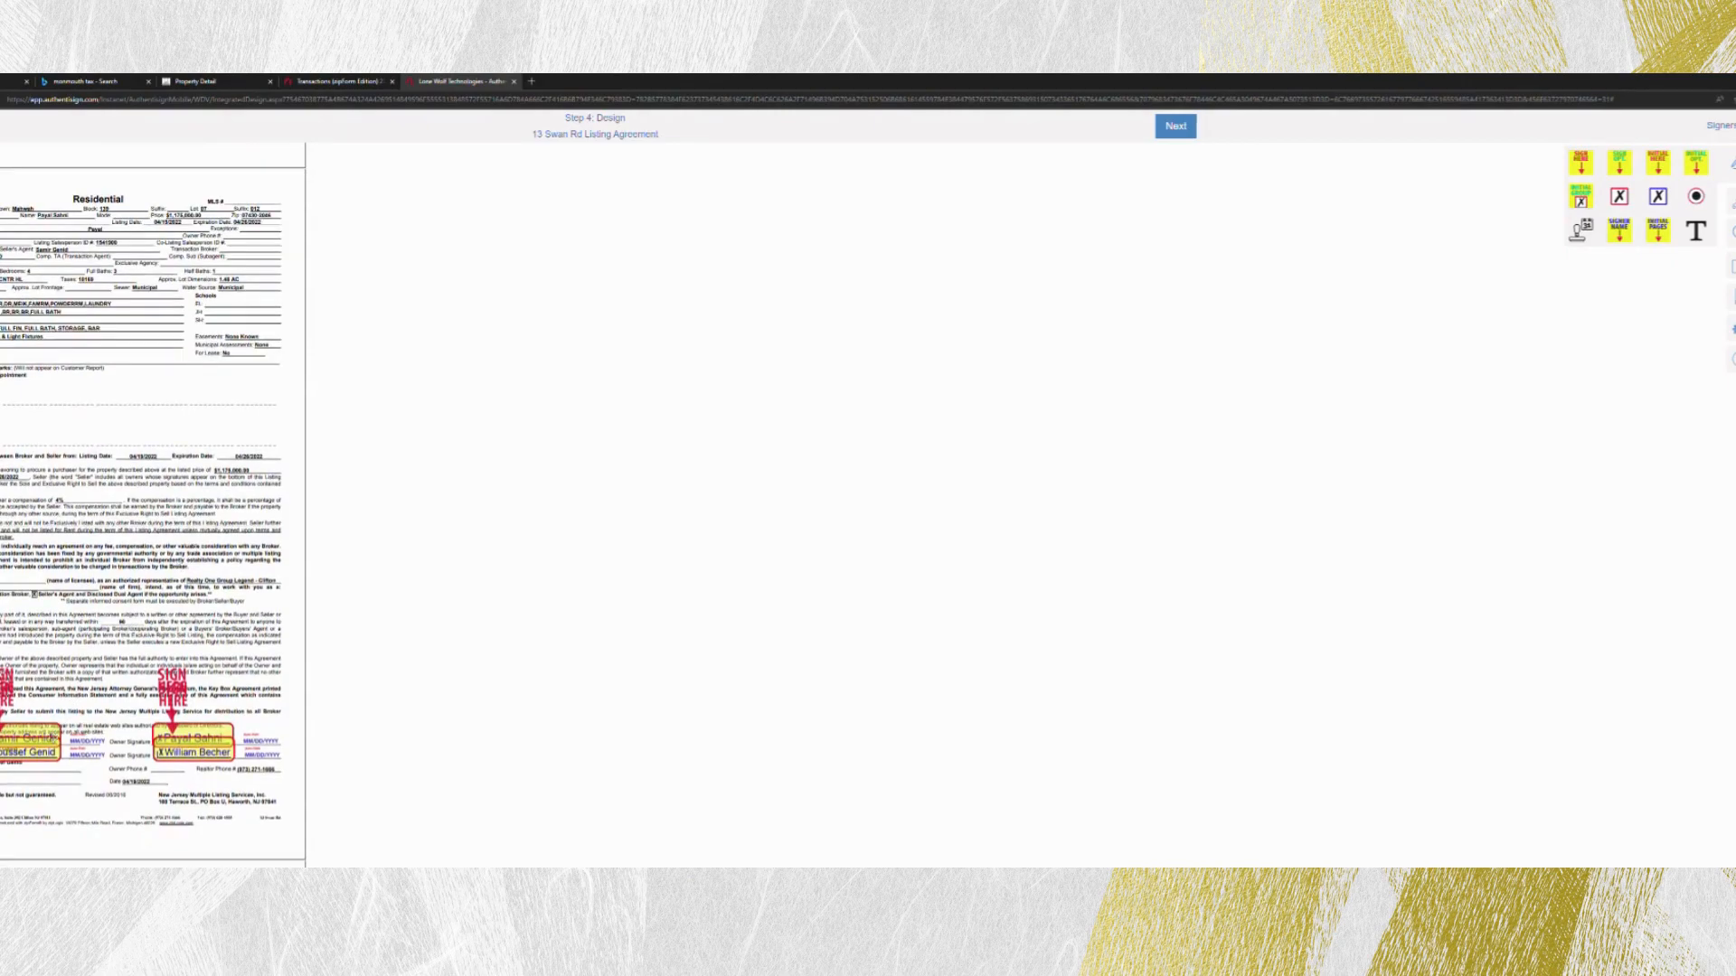
scroll(172, 597, down, 15)
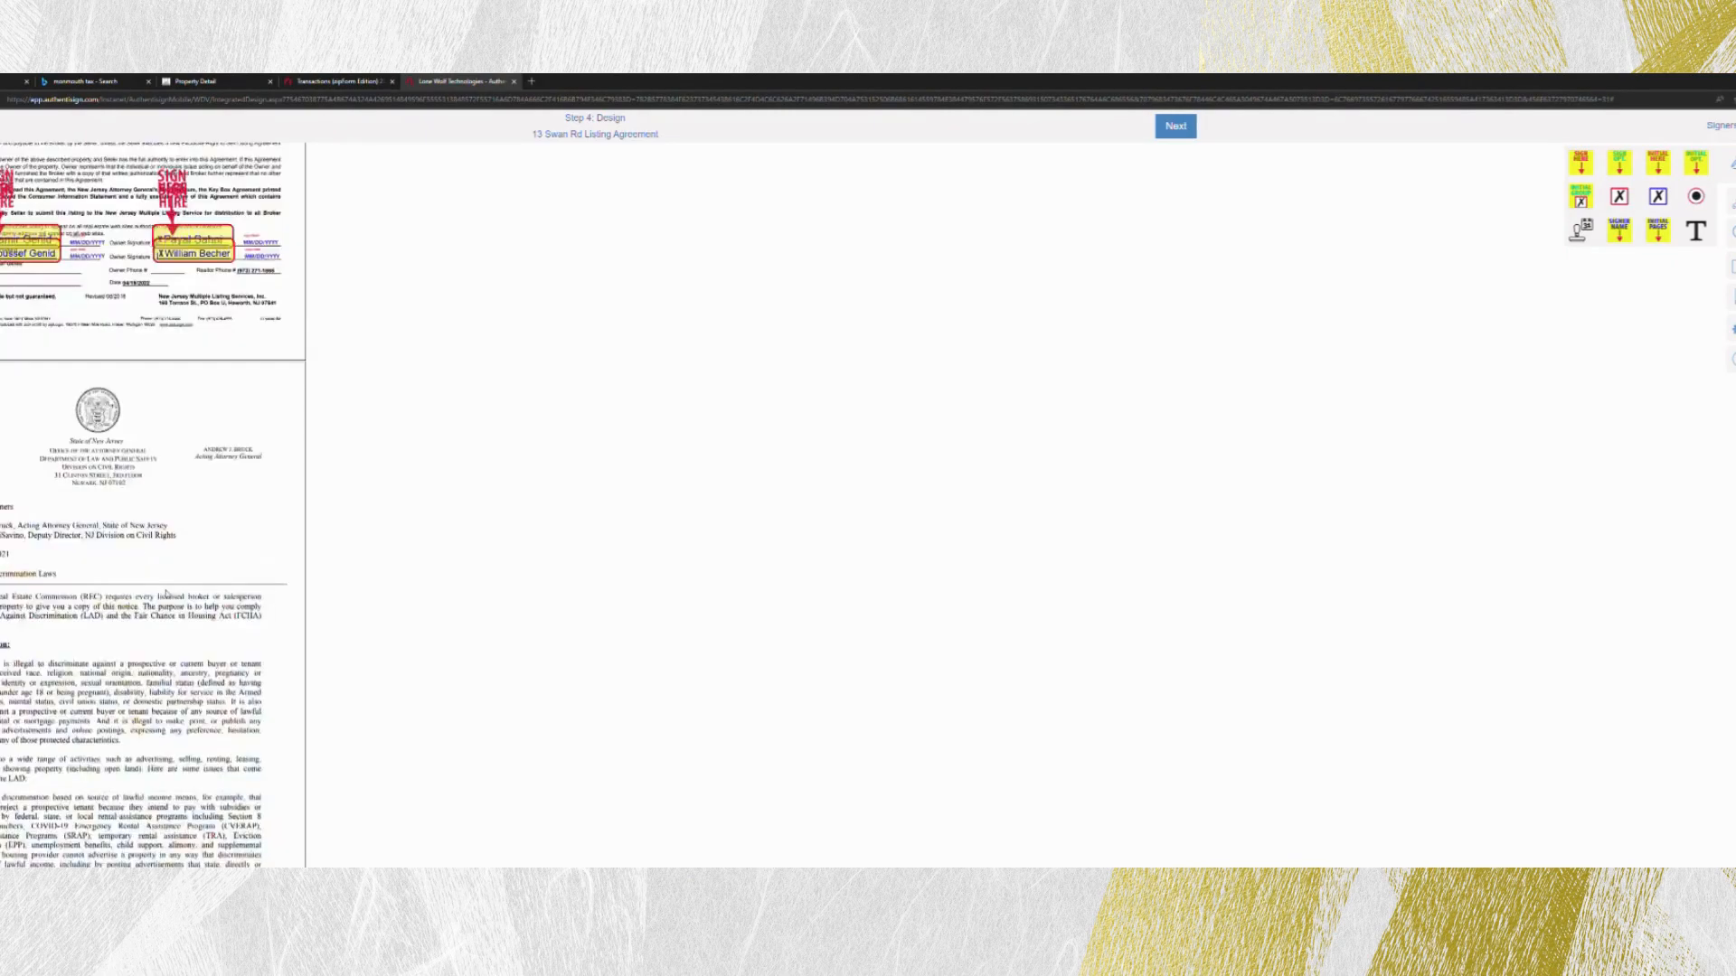
scroll(165, 587, down, 9)
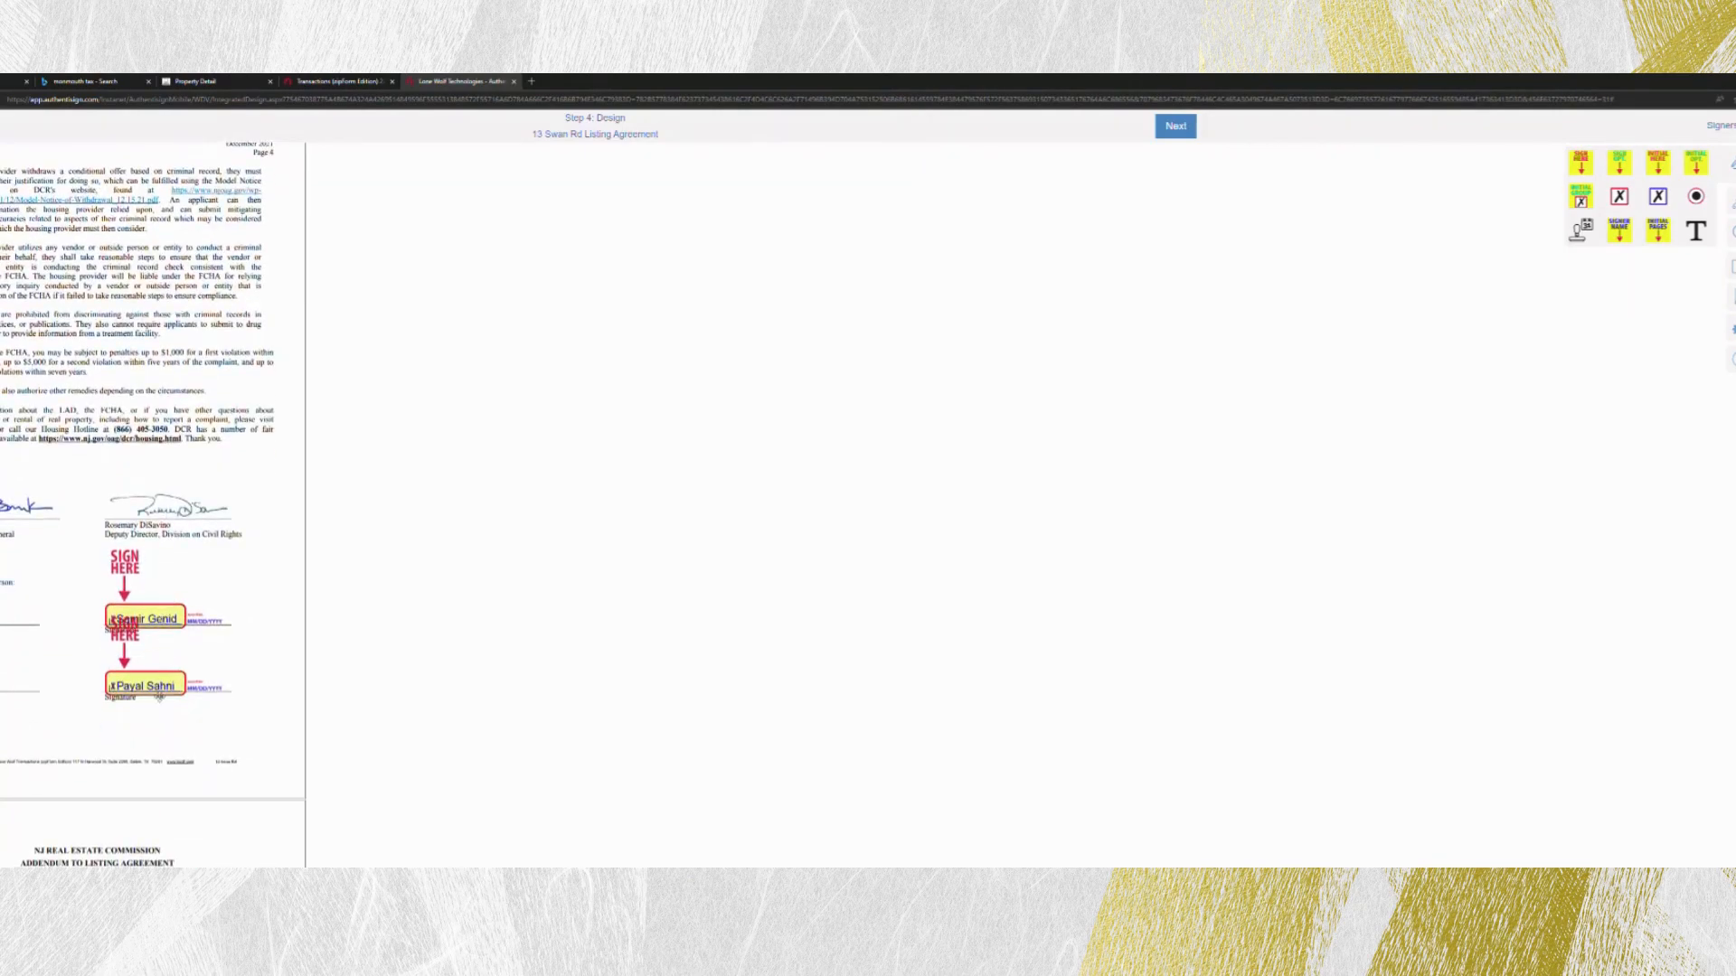
scroll(136, 676, down, 5)
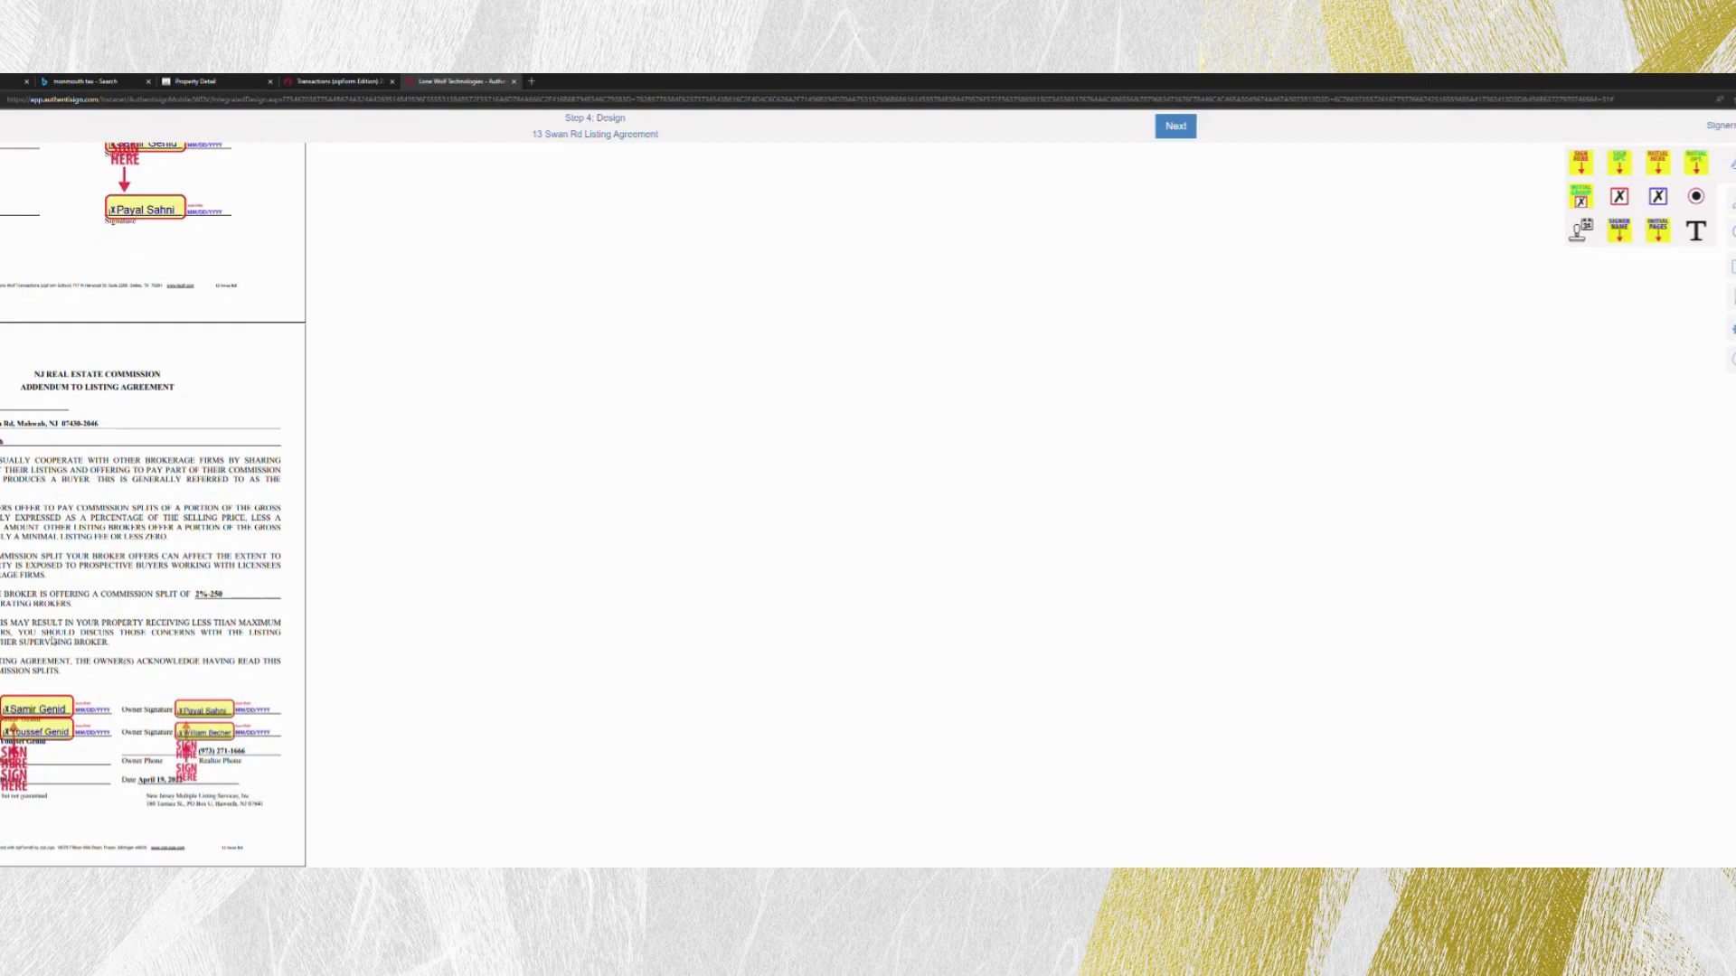